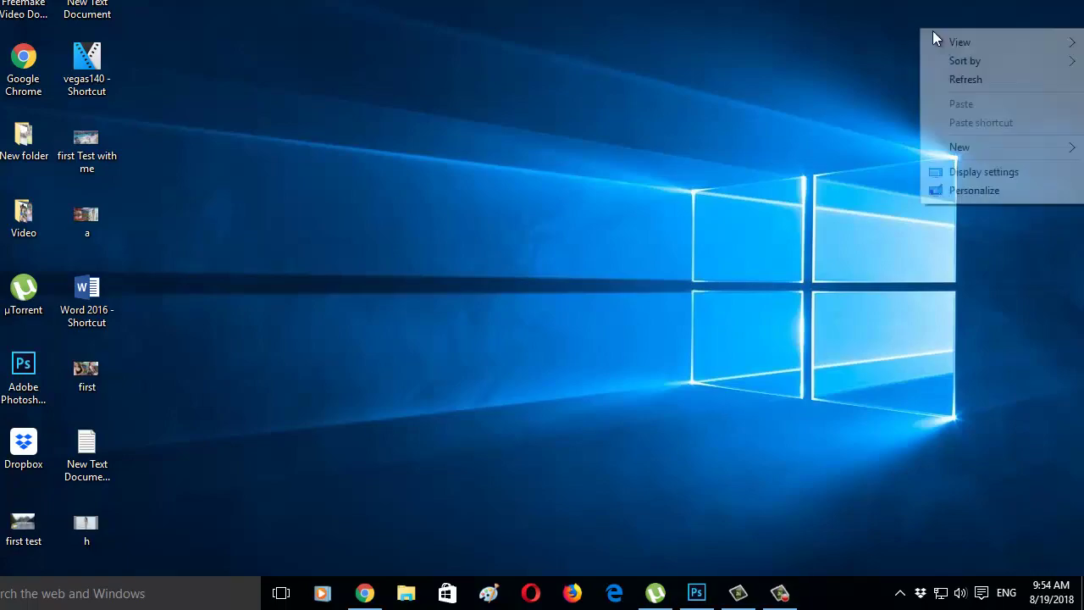
Step: Create a new document named 'channel art', 2560 × 1440 pixels, white background
left_click(977, 81)
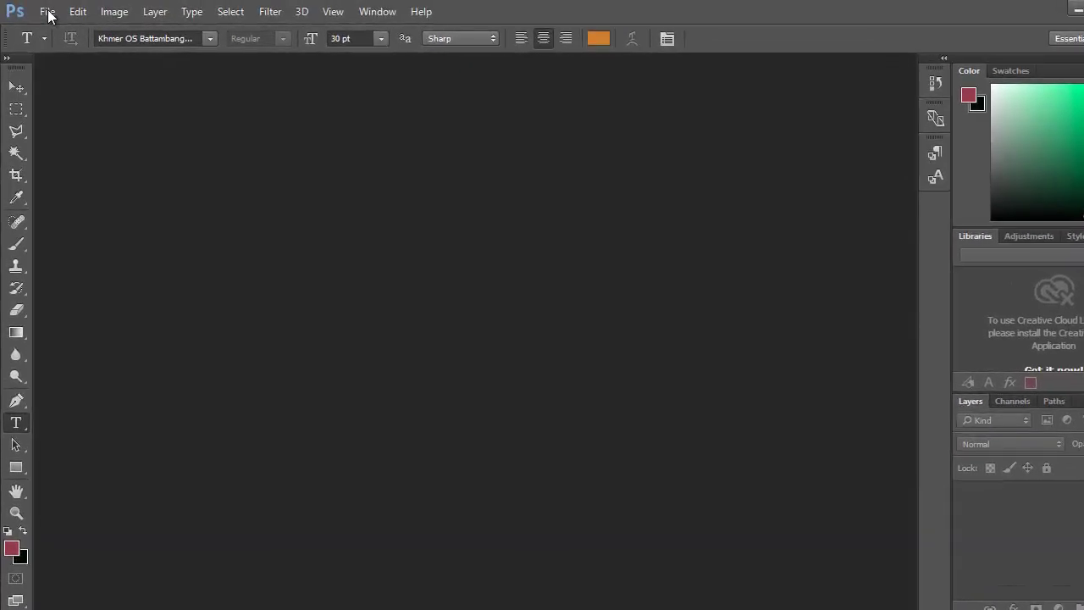
left_click(47, 12)
left_click(52, 28)
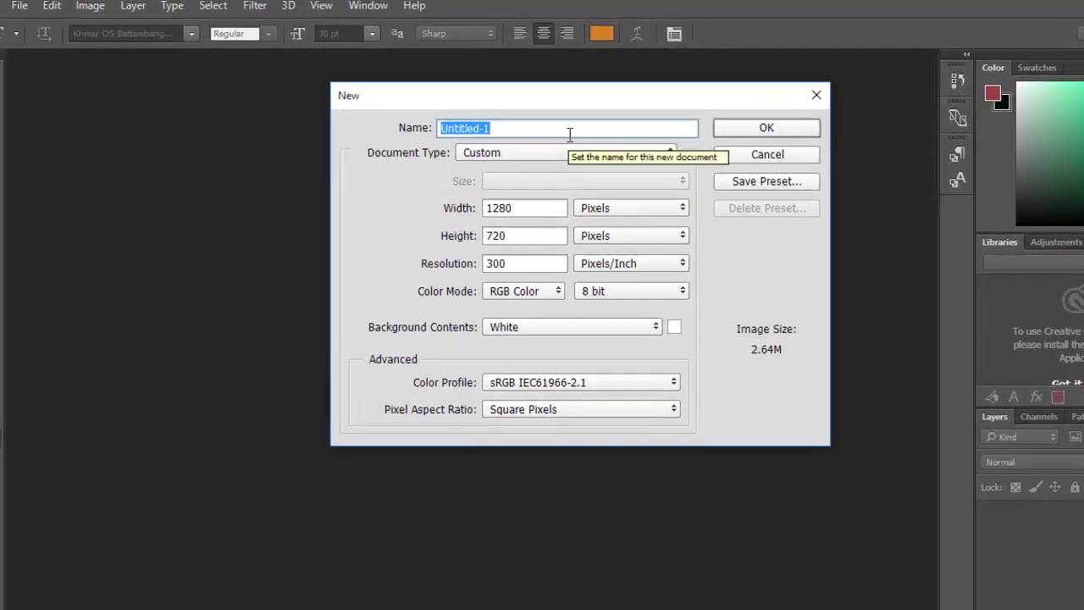
type("channel art")
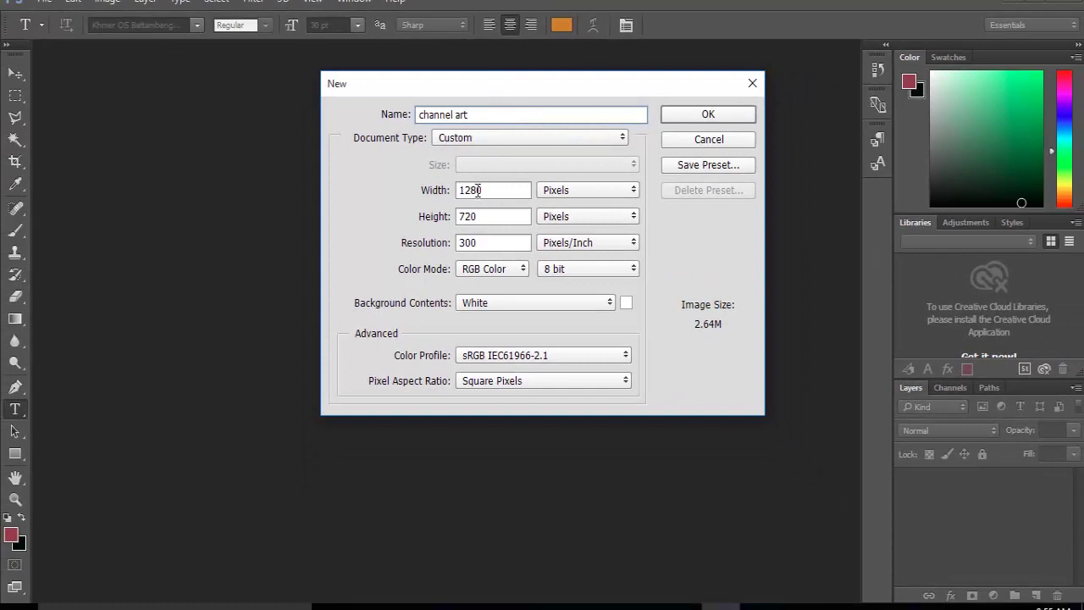
left_click(480, 189)
type("2")
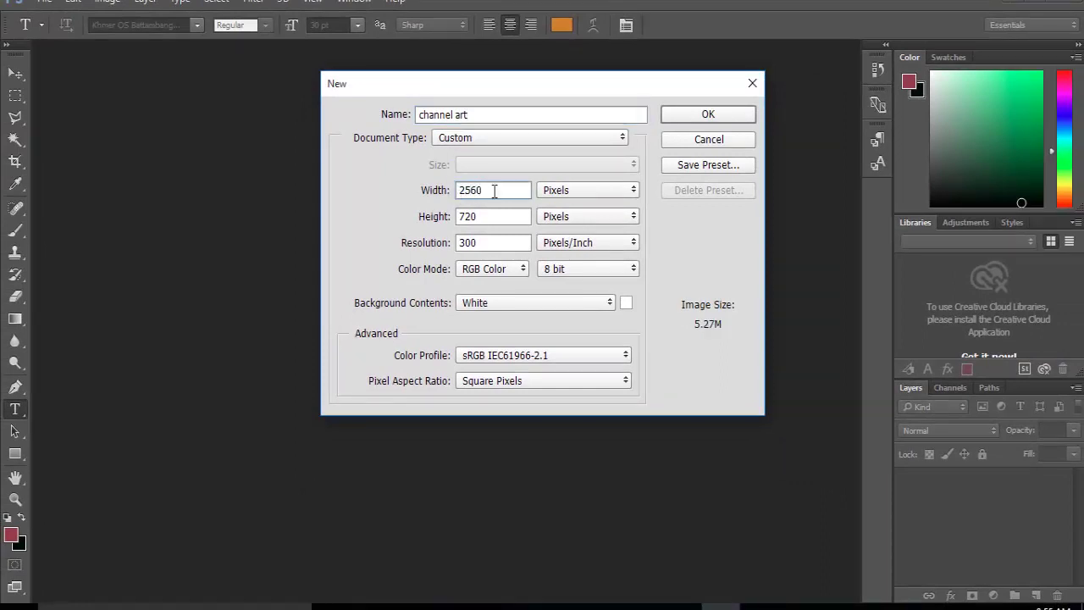
left_click(487, 222)
type("1440")
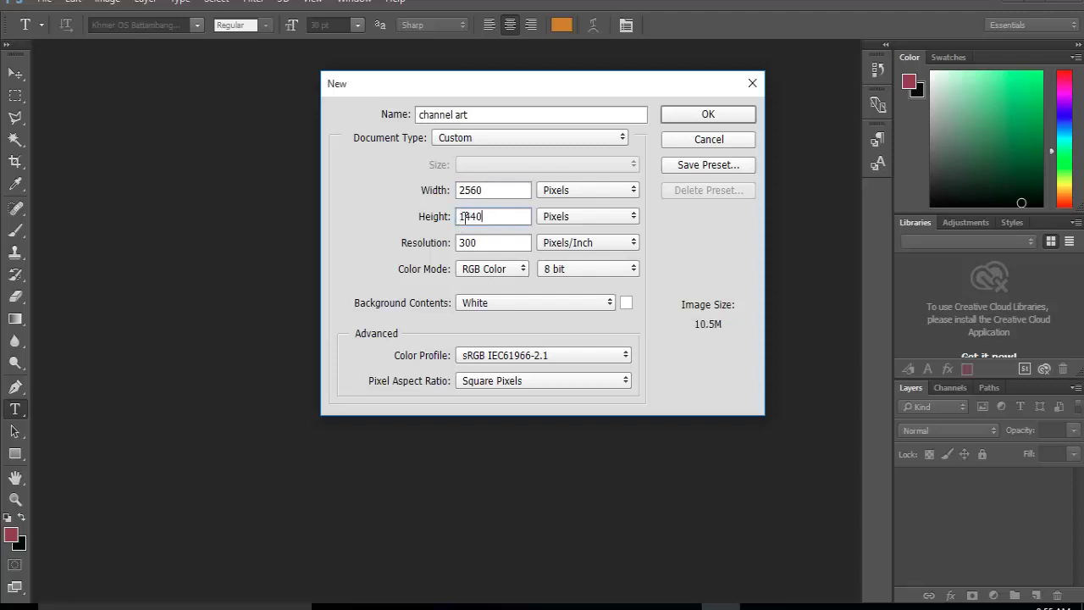
left_click(743, 119)
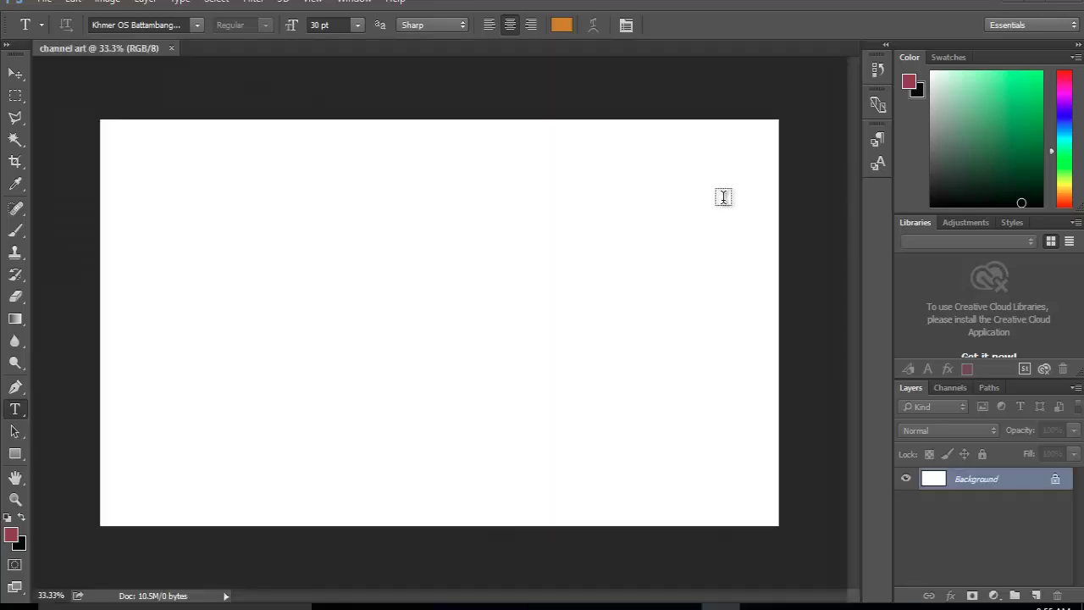
Step: Set the foreground colour to a very dark, near-black red
left_click(11, 534)
left_click(217, 494)
left_click_drag(217, 495, 300, 501)
left_click(541, 310)
key("t")
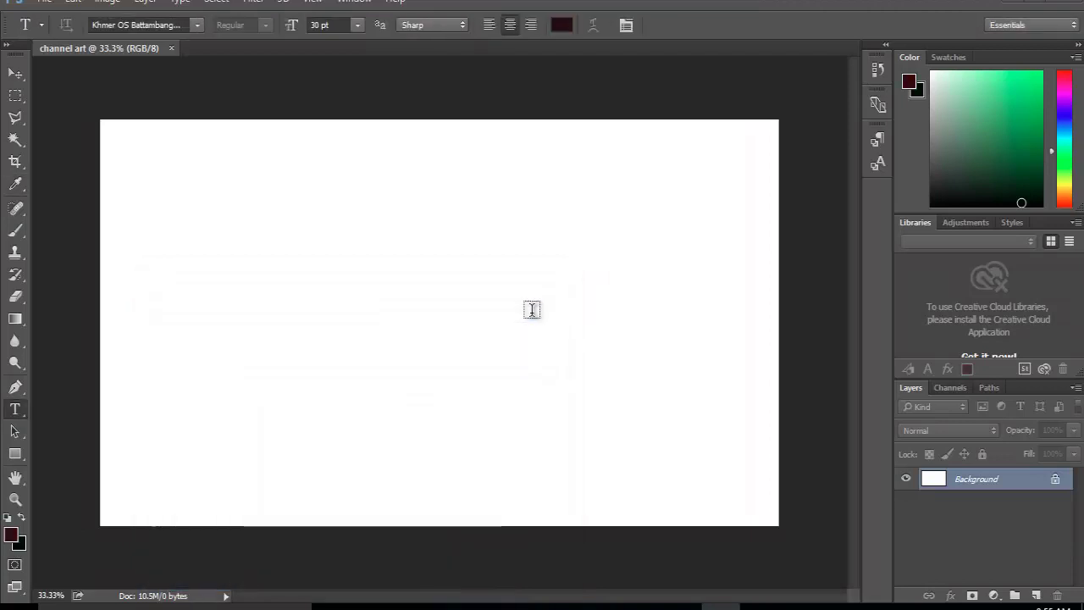
Step: Convert the Background into Layer 0 with Color Burn blending at 100% opacity
double_click(934, 480)
left_click(522, 237)
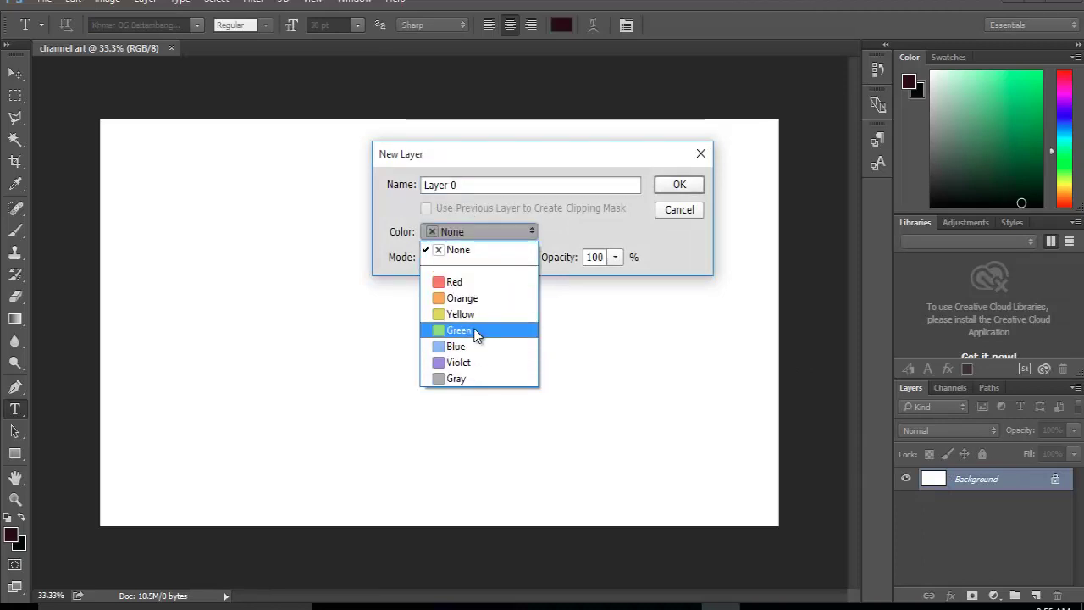
left_click(486, 289)
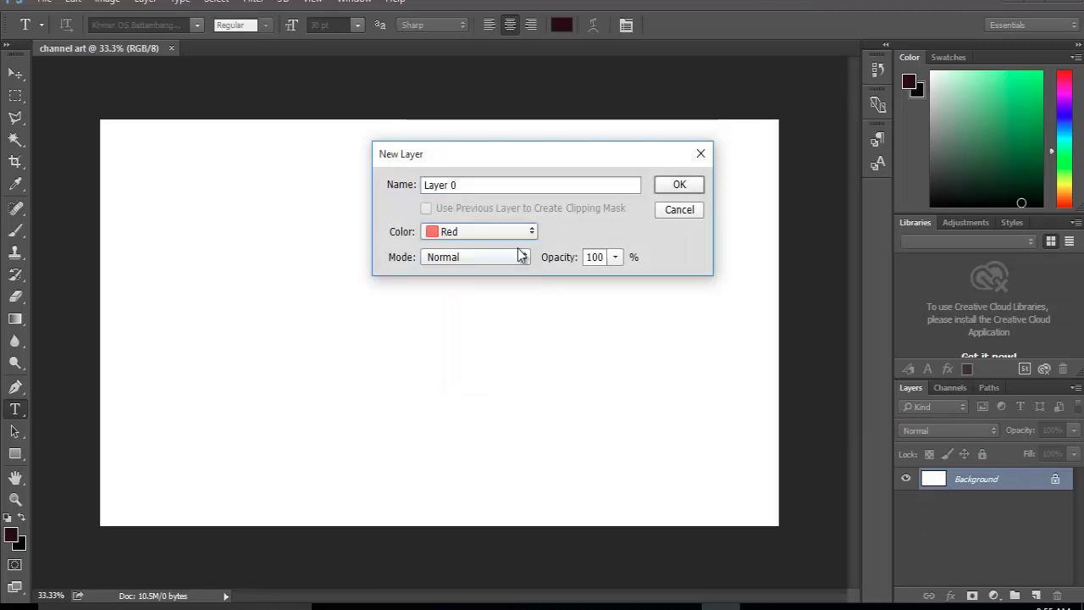
left_click(516, 258)
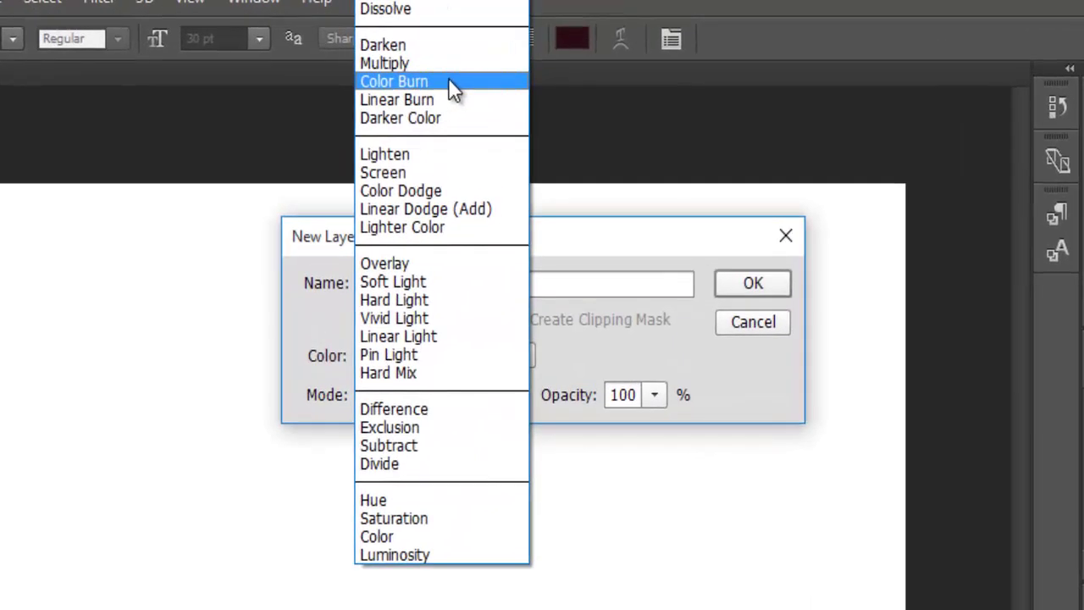
left_click(449, 69)
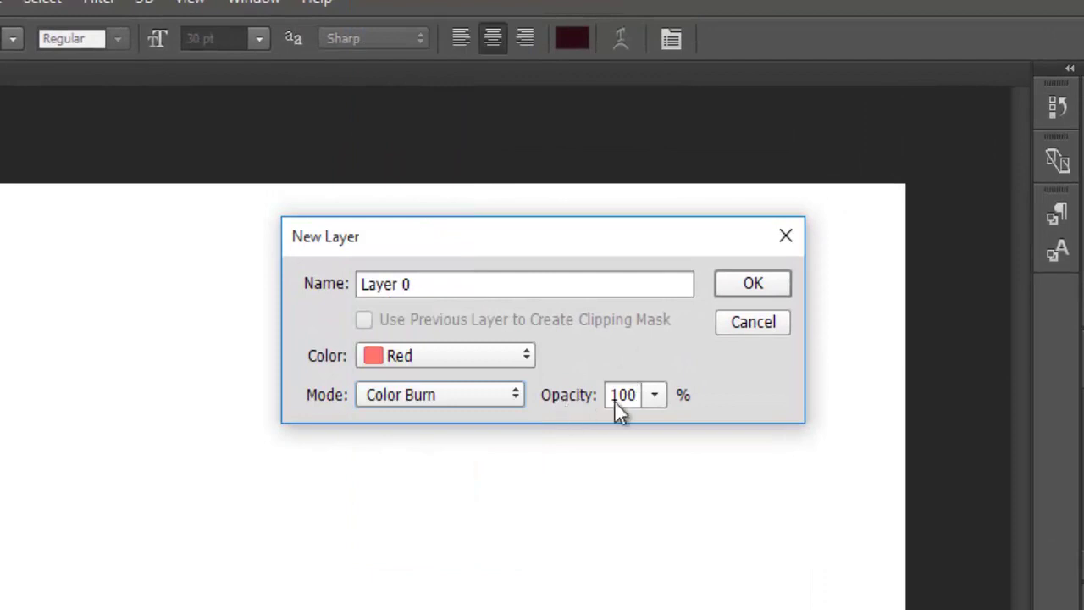
left_click(655, 395)
left_click(713, 364)
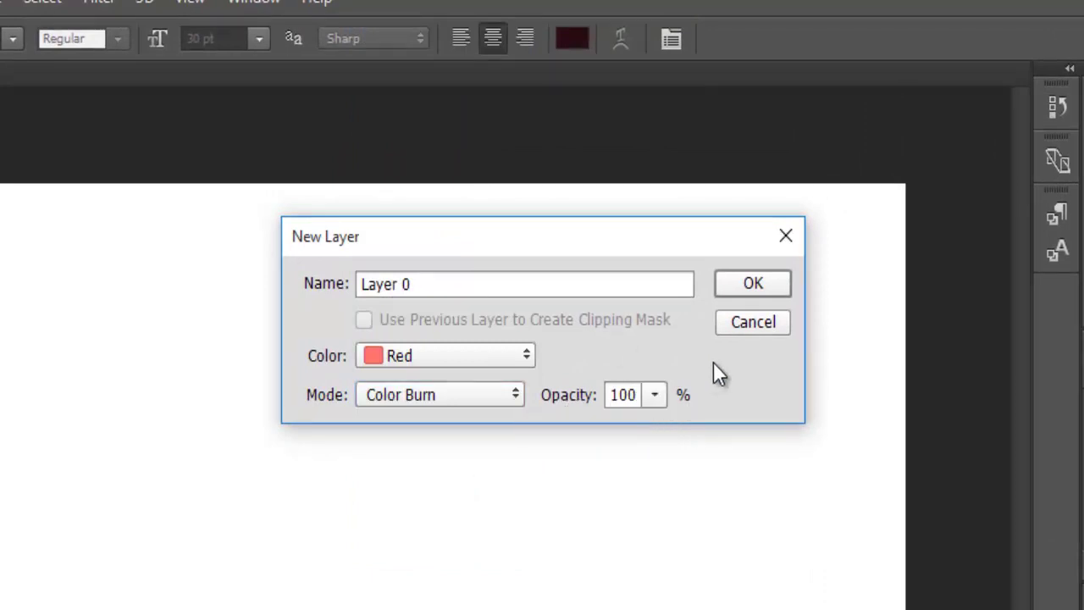
left_click(747, 286)
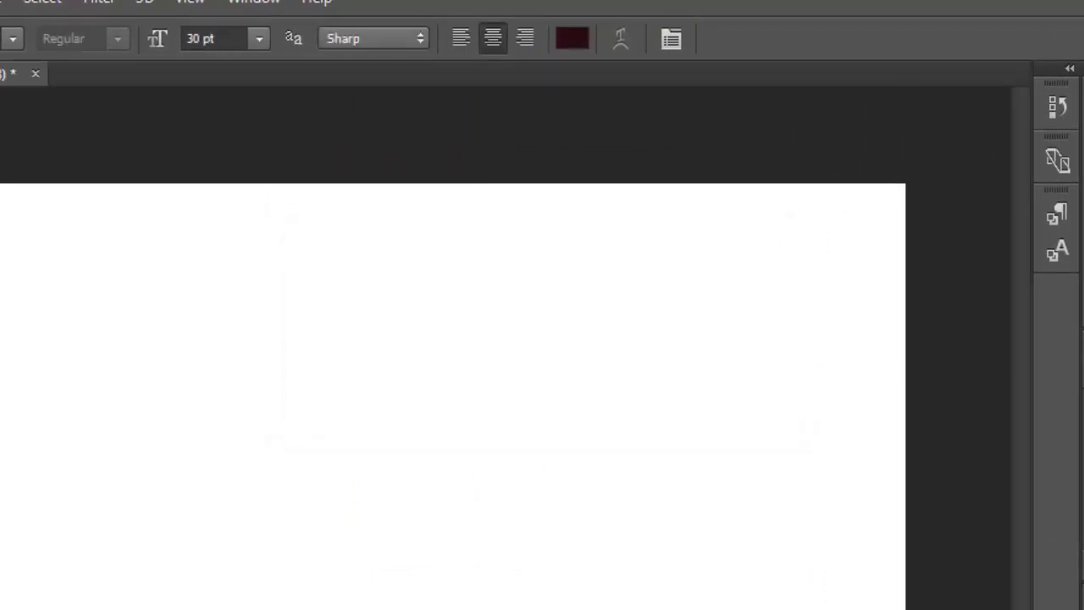
Step: Lock all of Layer 0 and change its label colour to orange
left_click(907, 493)
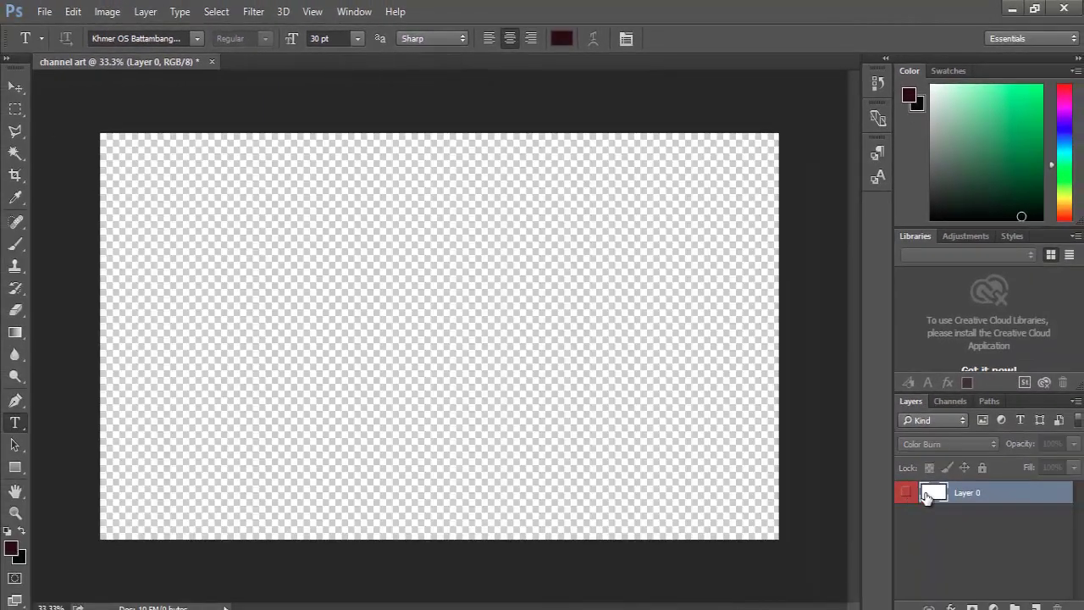
left_click(906, 492)
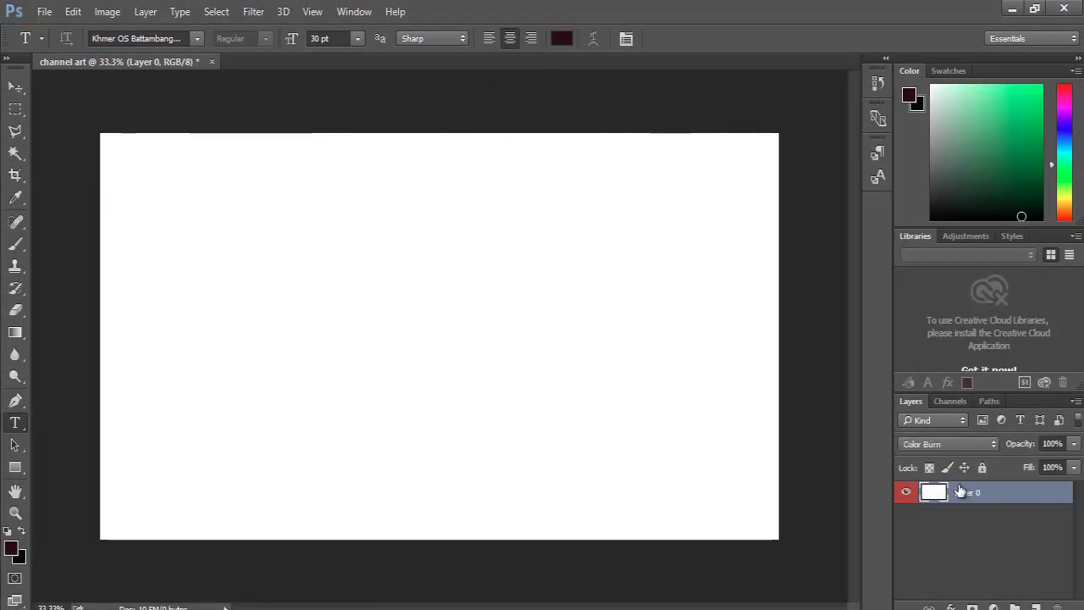
left_click(982, 469)
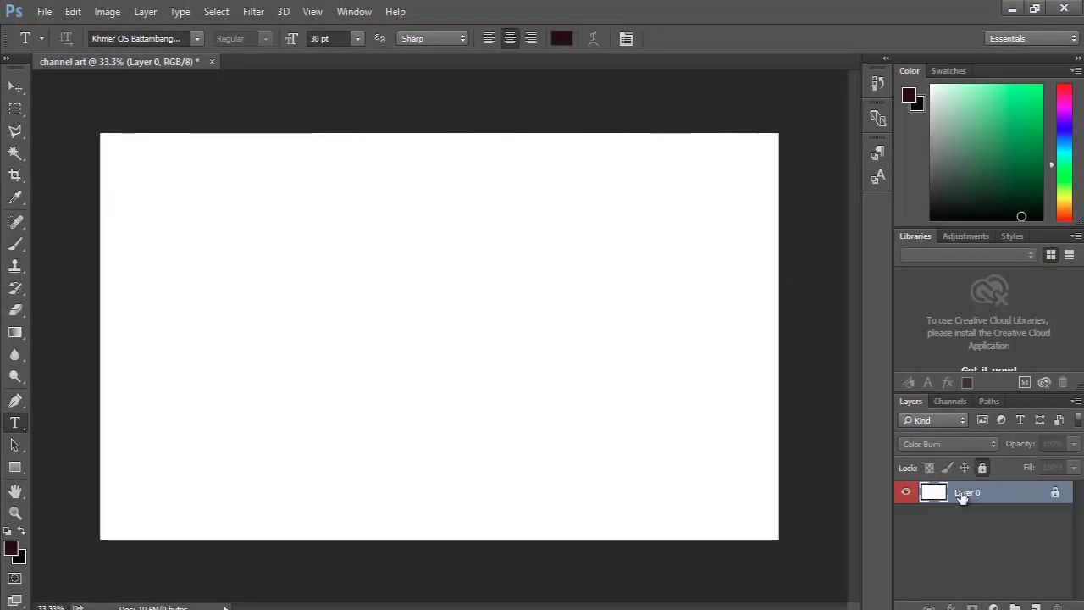
right_click(963, 497)
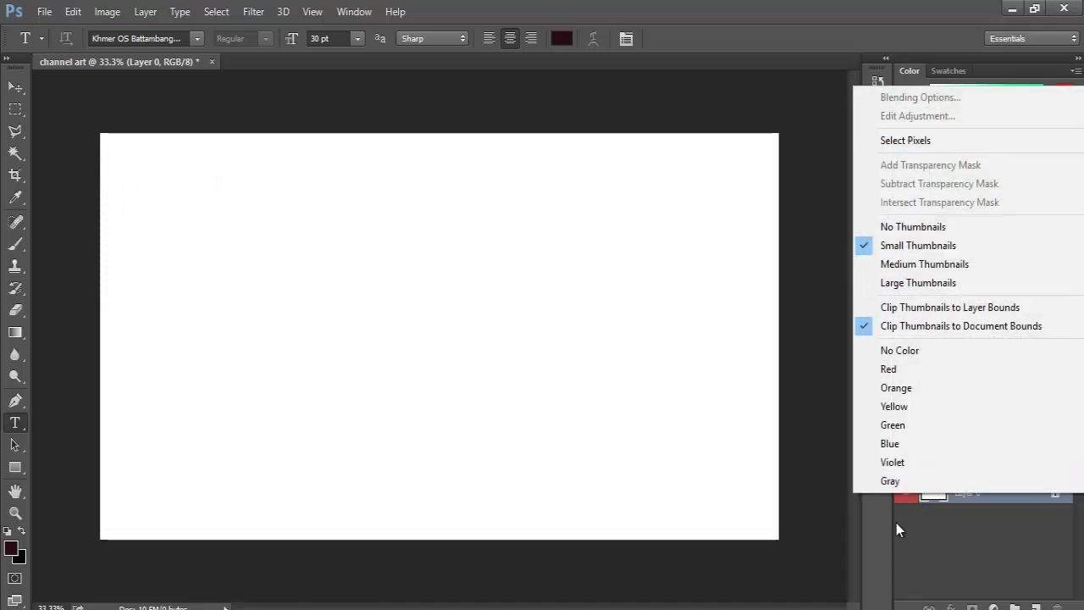
left_click(915, 387)
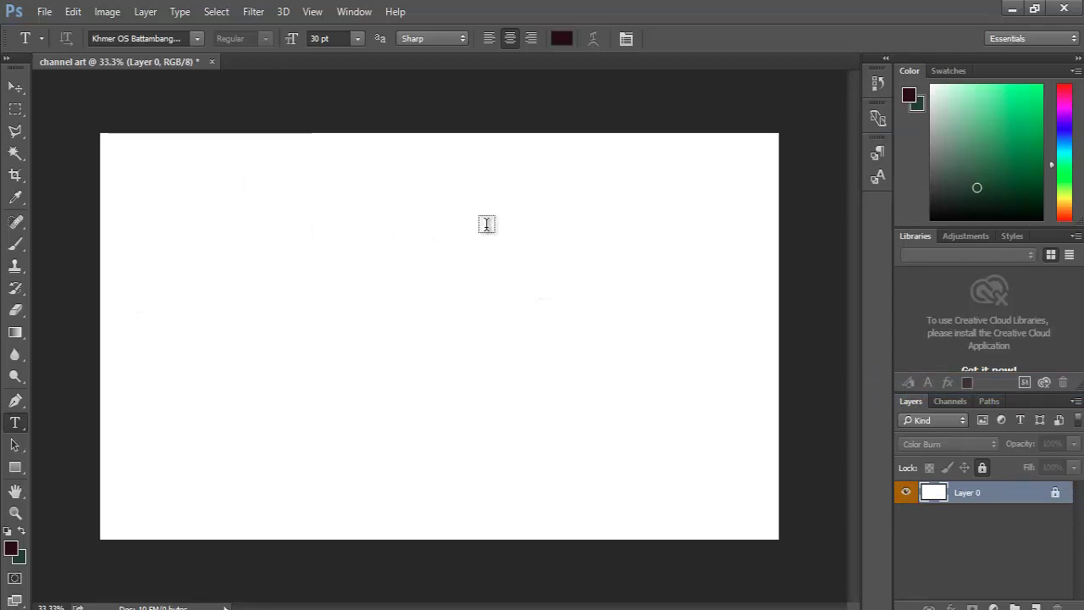
left_click(44, 13)
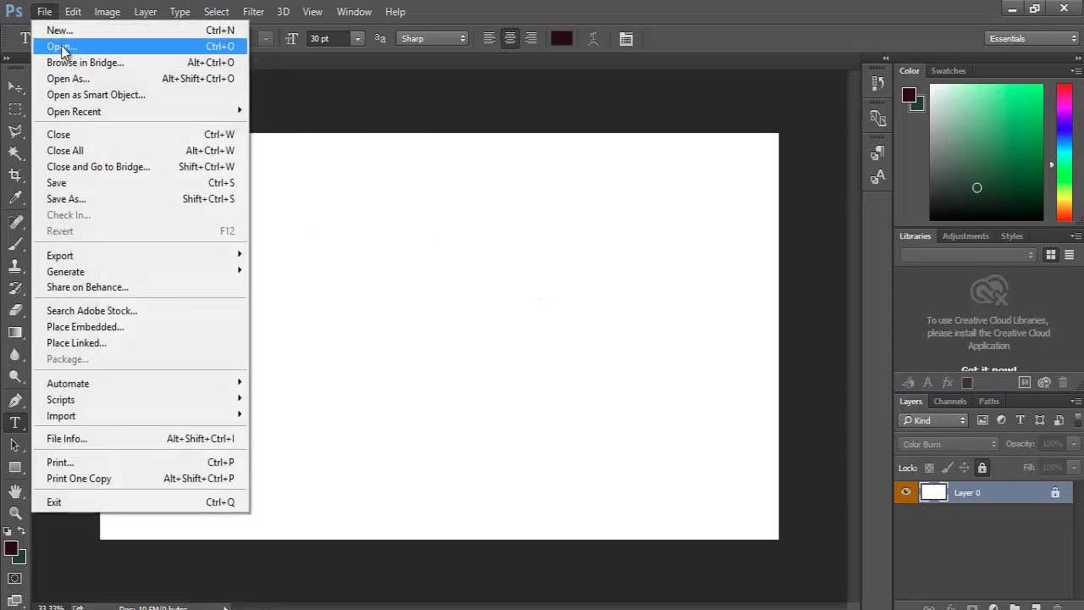
Step: Open sea.PNG from the Pictures folder
left_click(65, 46)
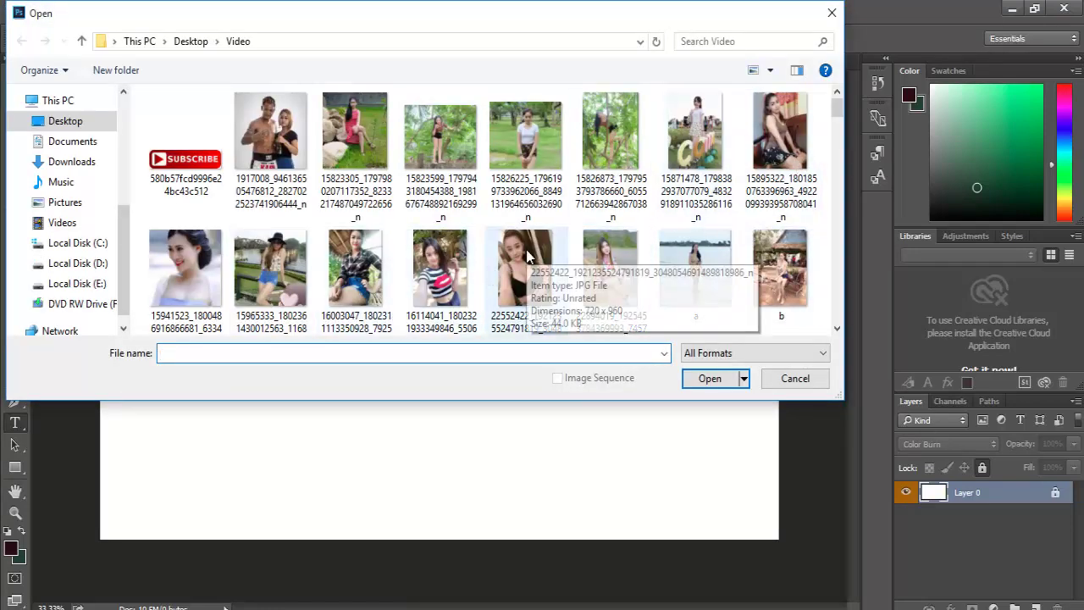
scroll(527, 256, "down", 1)
scroll(527, 256, "down", 3)
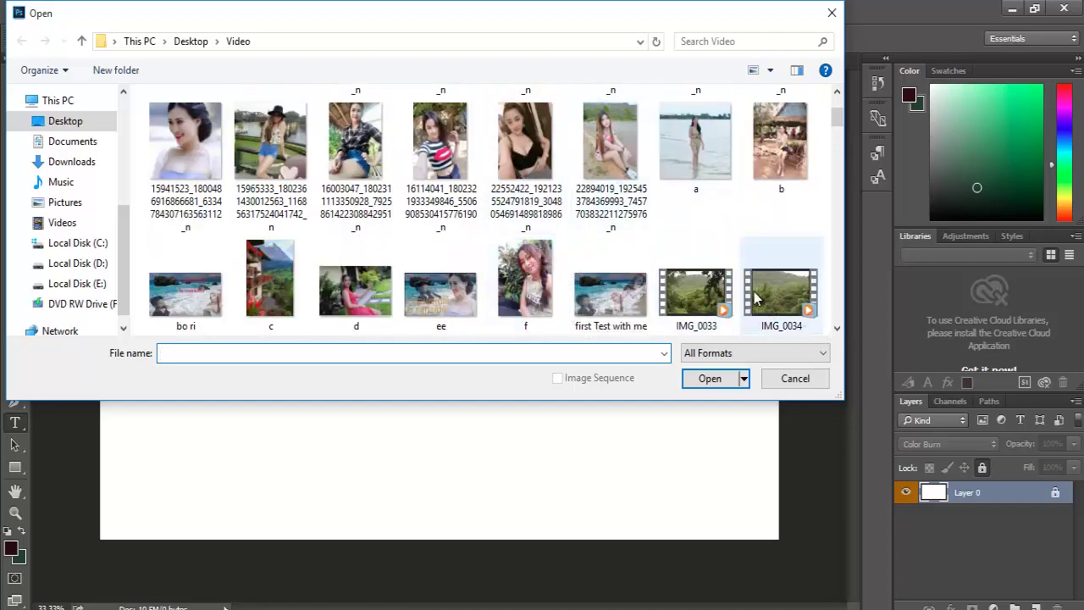
scroll(410, 288, "down", 3)
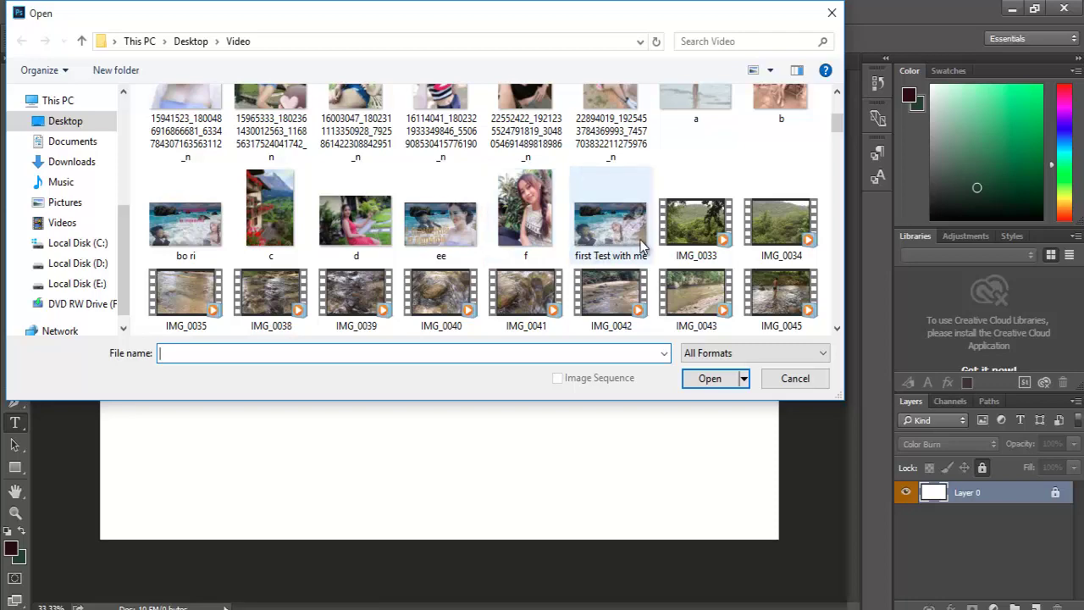
scroll(641, 241, "down", 10)
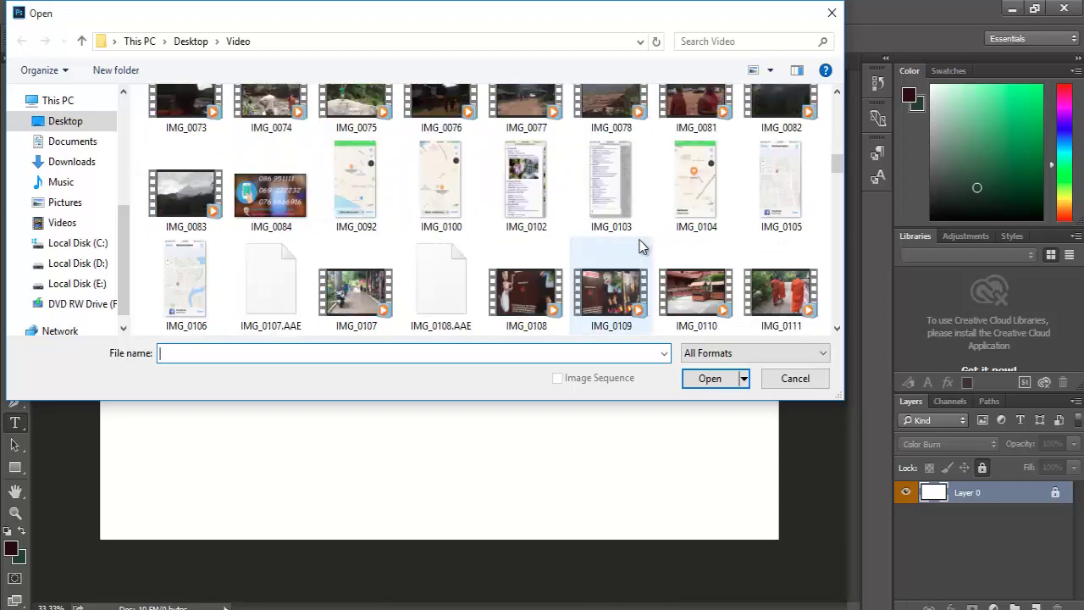
left_click(68, 202)
scroll(497, 263, "down", 3)
double_click(526, 296)
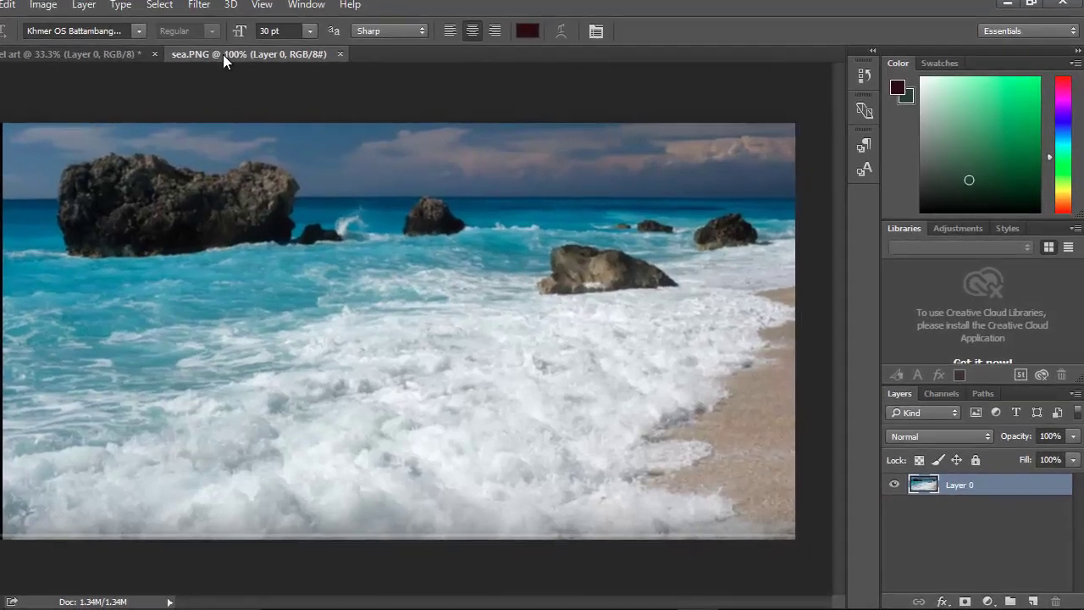
Step: Float the sea.PNG window, select the whole image and drag it into channel art
left_click_drag(223, 58, 365, 166)
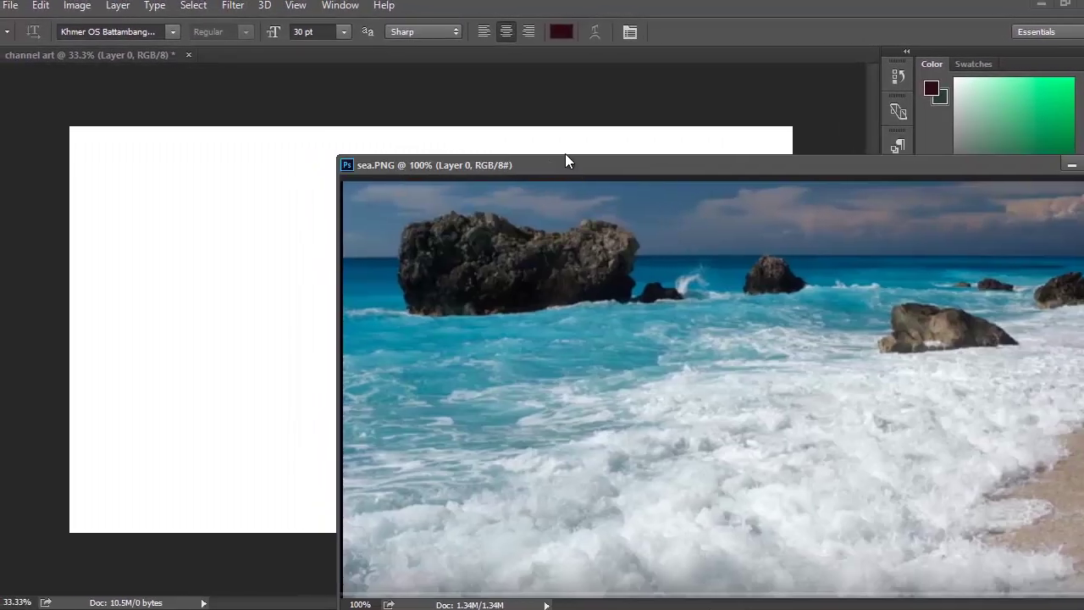
left_click_drag(565, 160, 488, 92)
left_click(0, 104)
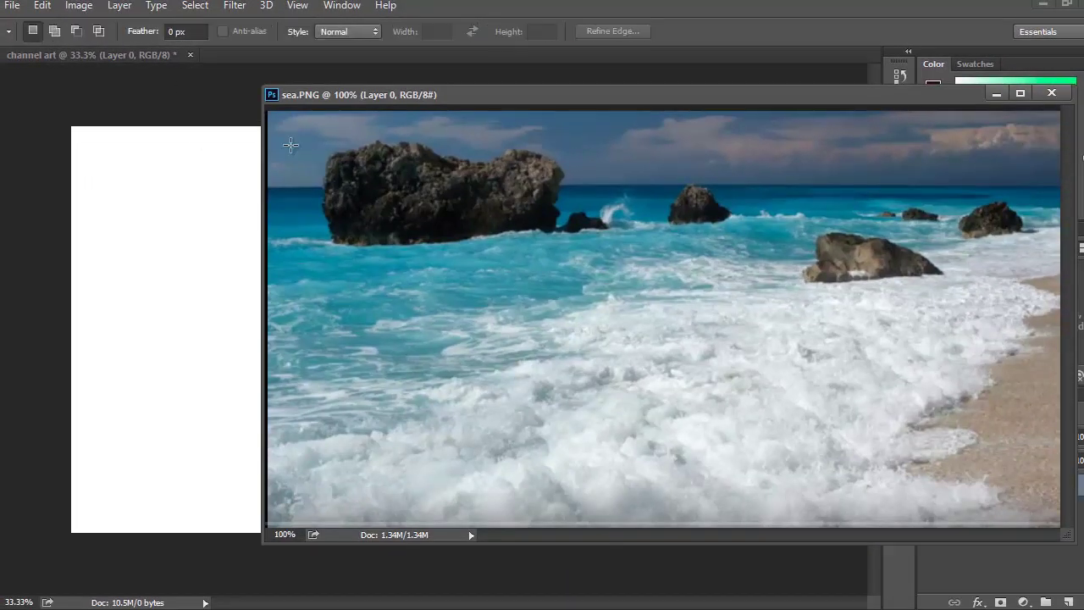
left_click_drag(273, 123, 1027, 490)
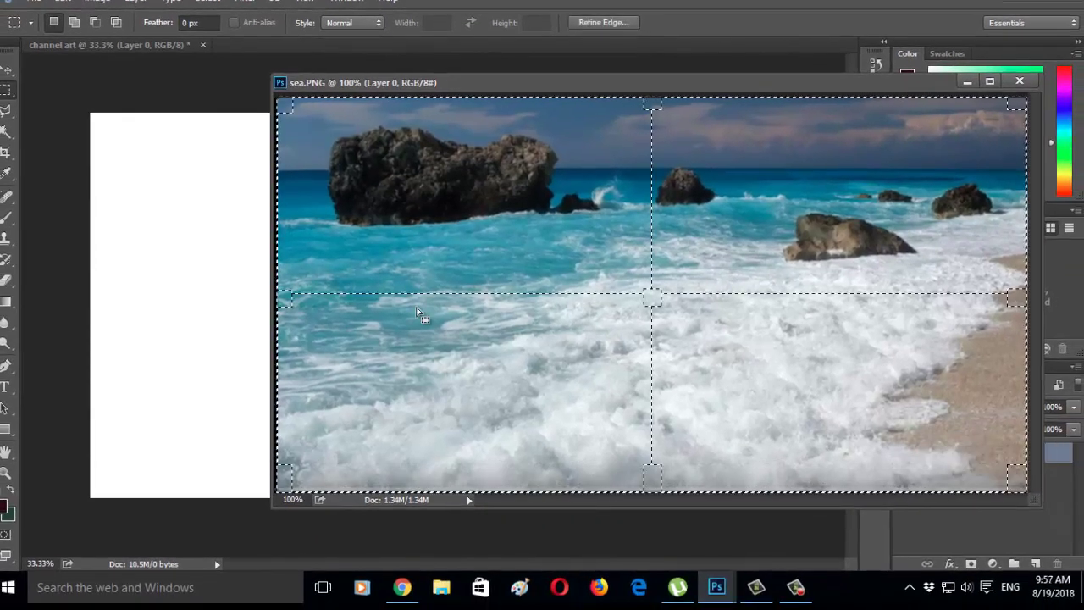
left_click(7, 69)
left_click_drag(419, 280, 208, 266)
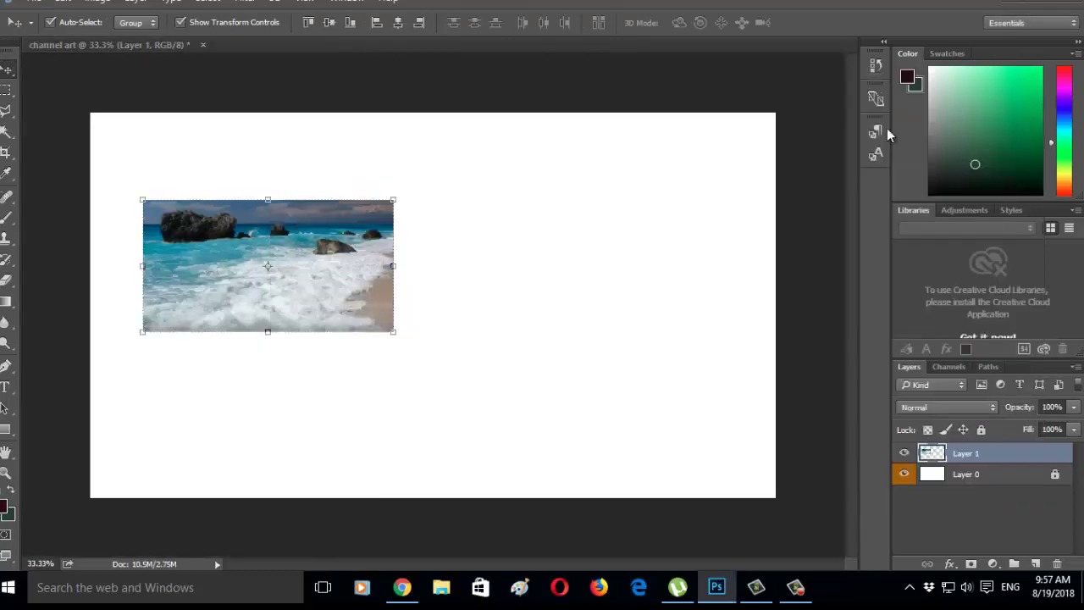
Step: Scale the beach photo layer to cover the 2560 × 1440 canvas and apply the transform
left_click(1019, 80)
mouse_move(307, 273)
left_mouse_down()
mouse_move(260, 213)
mouse_move(260, 187)
left_mouse_up()
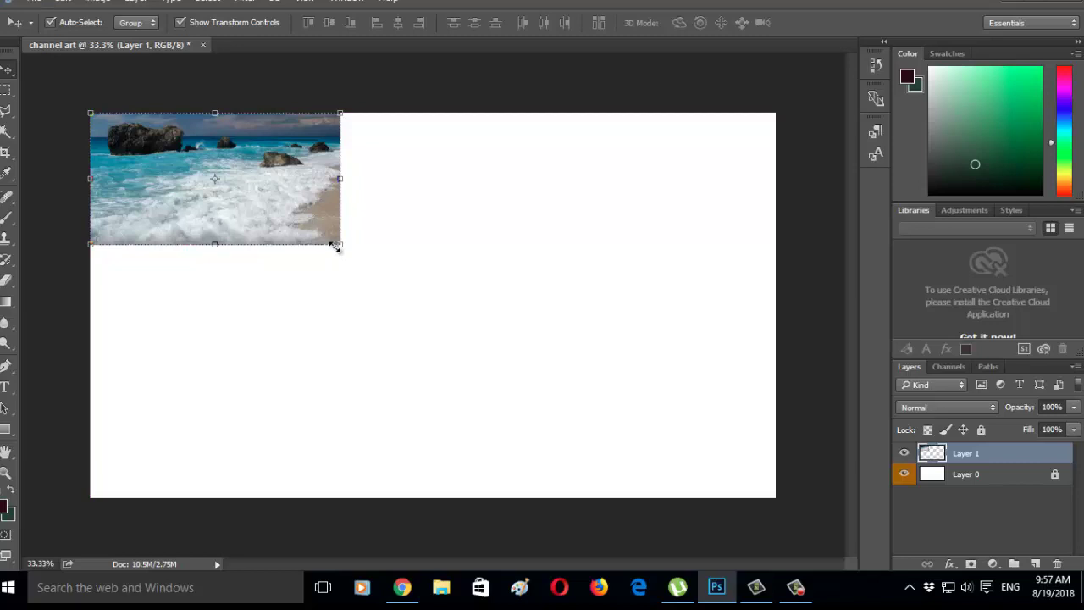
left_click_drag(337, 246, 776, 498)
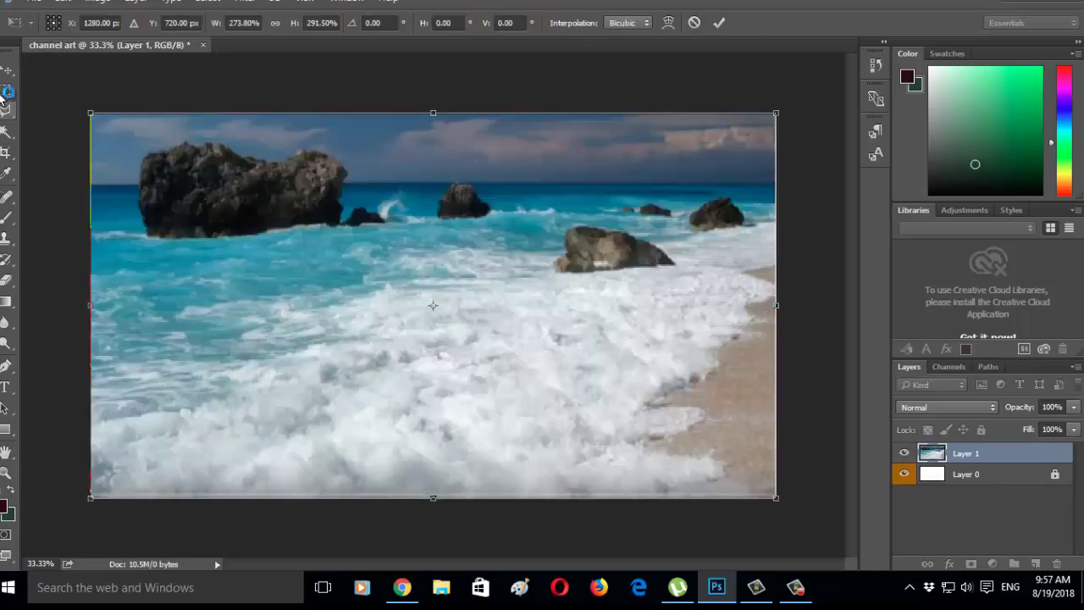
left_click(5, 91)
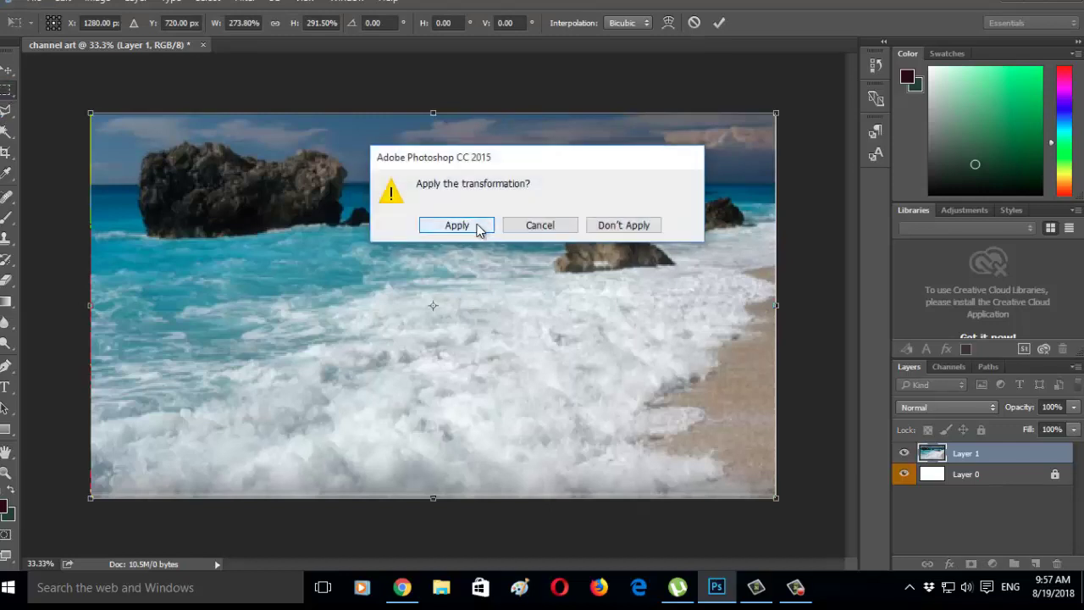
left_click(477, 225)
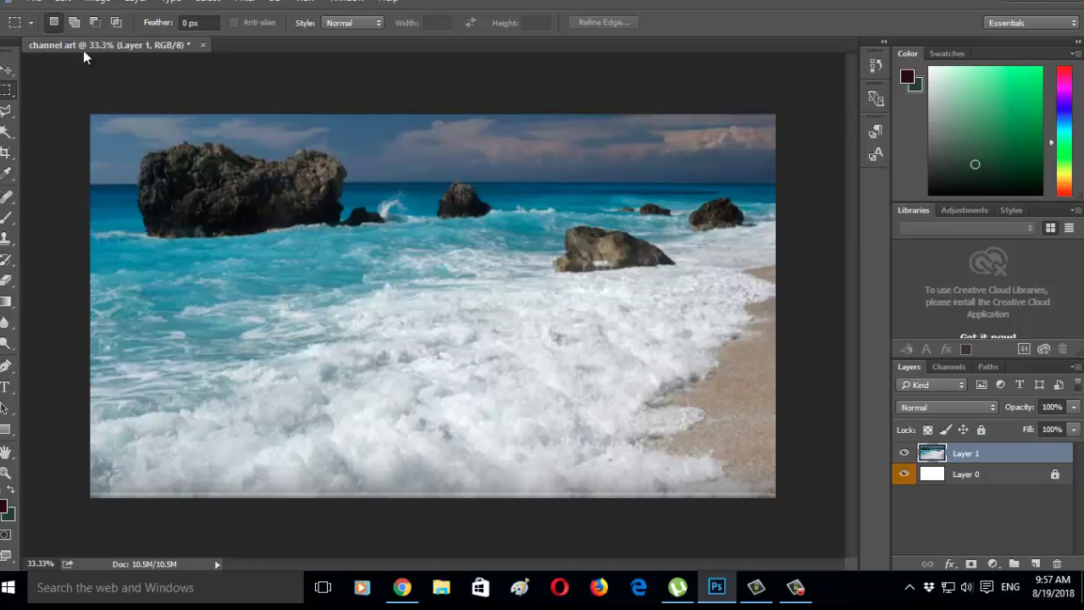
left_click(46, 2)
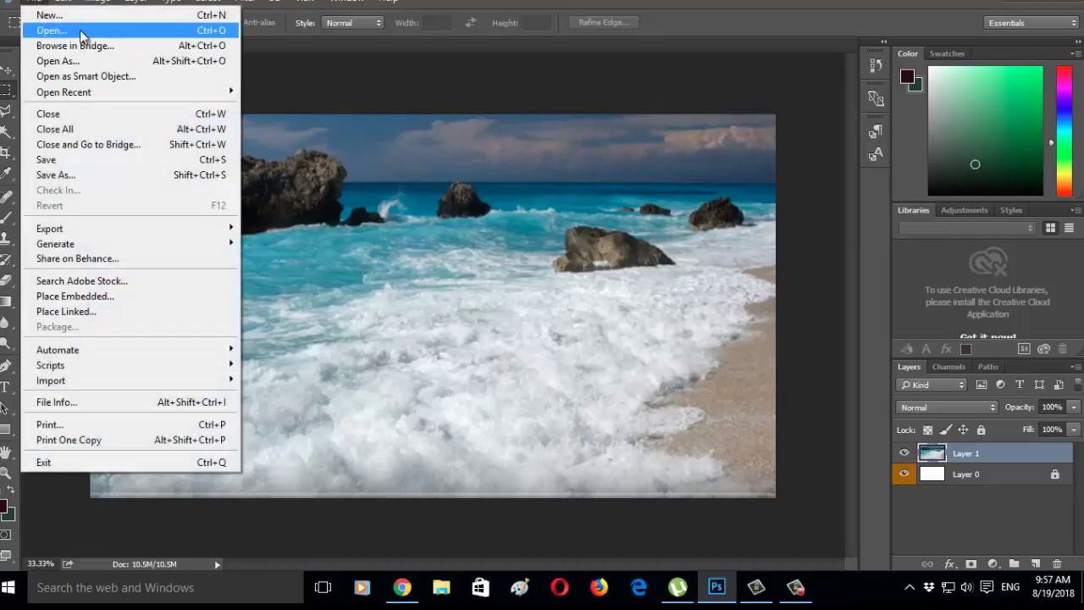
Step: Open a.jpg from the Desktop Video folder in a floating window beside channel art
left_click(60, 29)
scroll(612, 194, "down", 1)
scroll(508, 186, "down", 1)
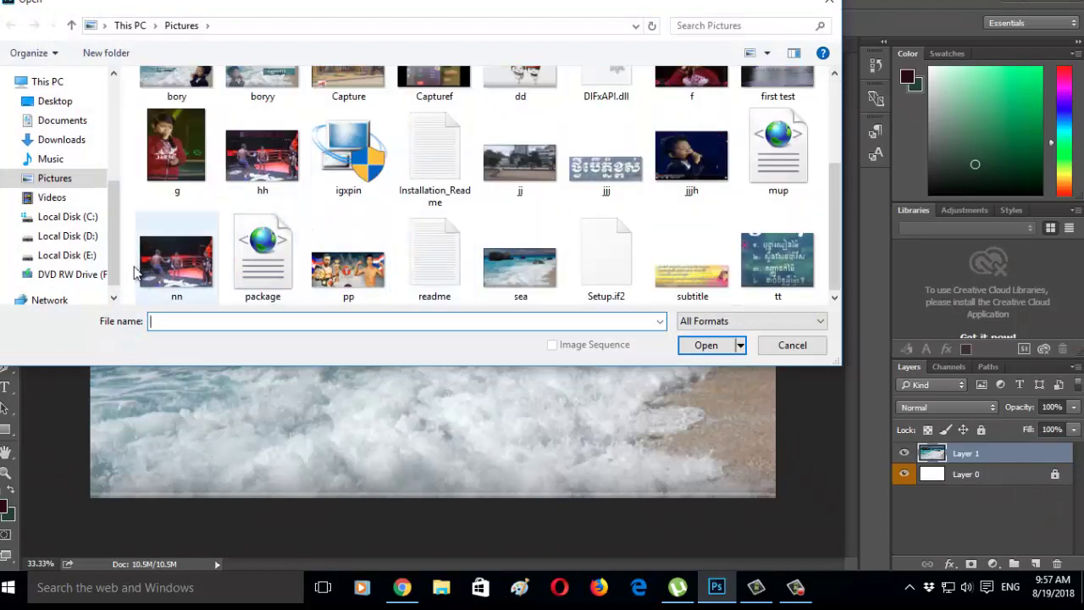
left_click(55, 103)
double_click(254, 122)
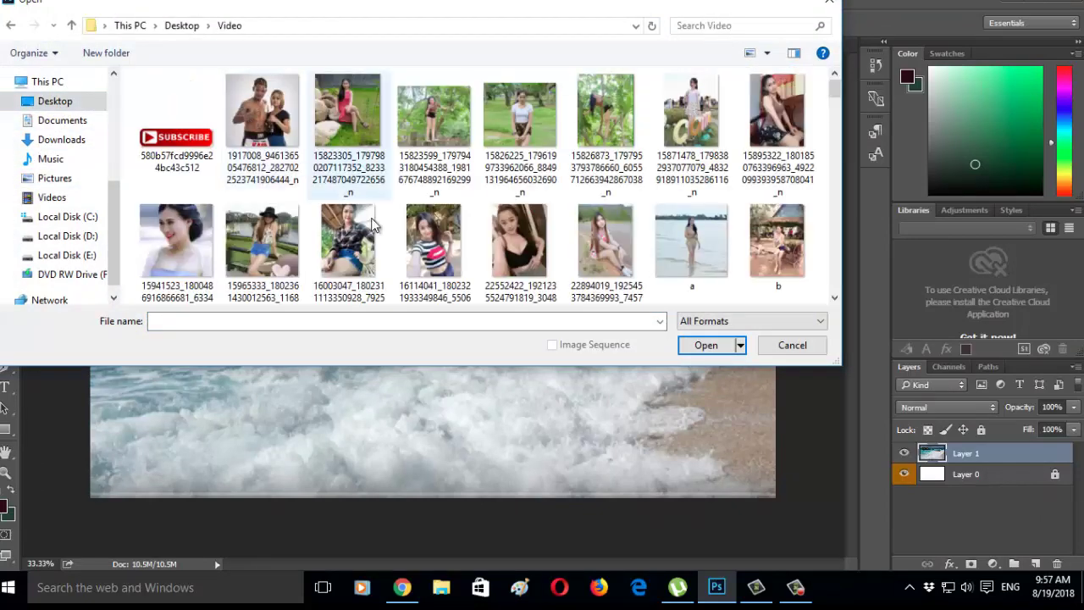
mouse_move(691, 243)
left_click(703, 240)
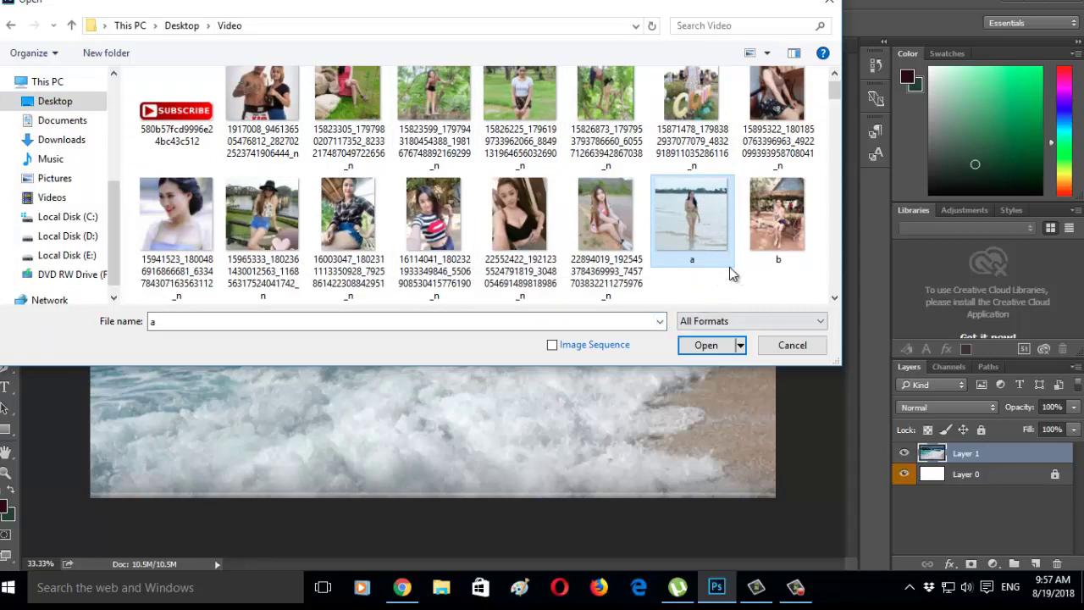
left_click(705, 345)
left_click_drag(278, 64, 439, 143)
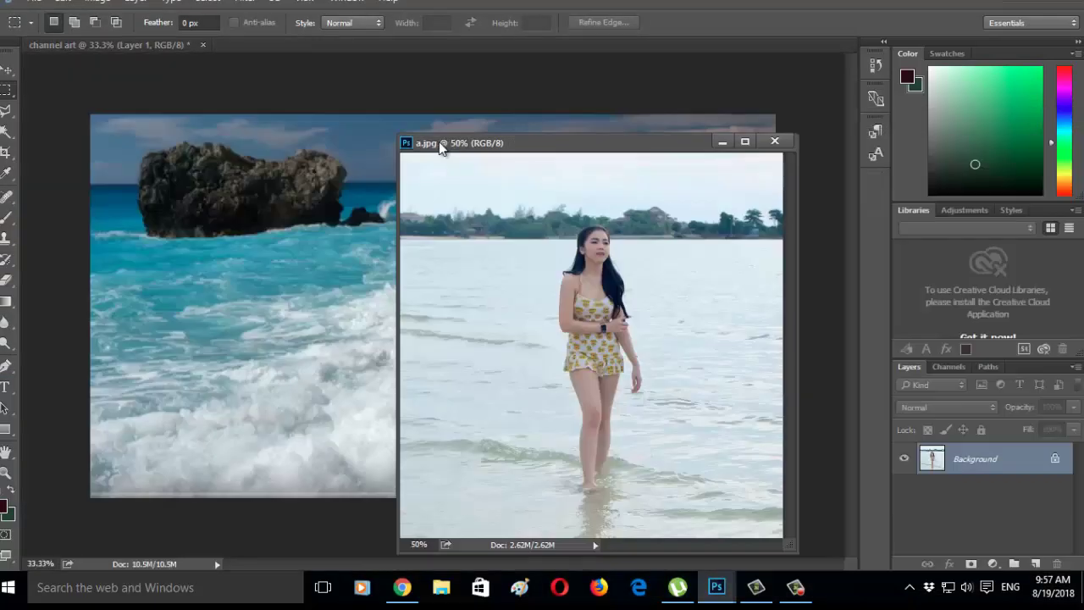
left_click_drag(543, 153, 720, 125)
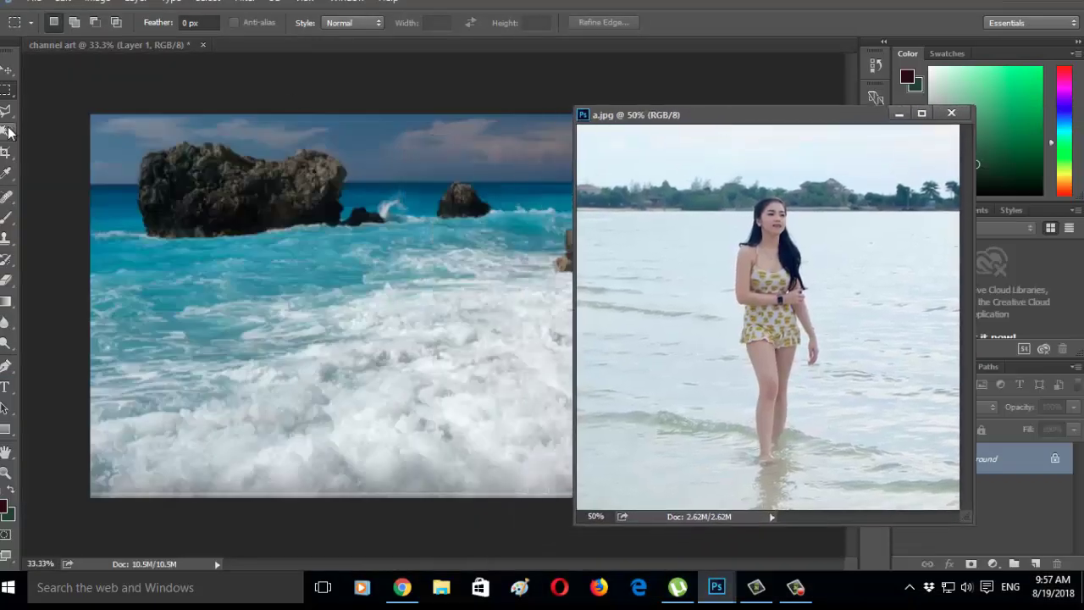
left_click(6, 111)
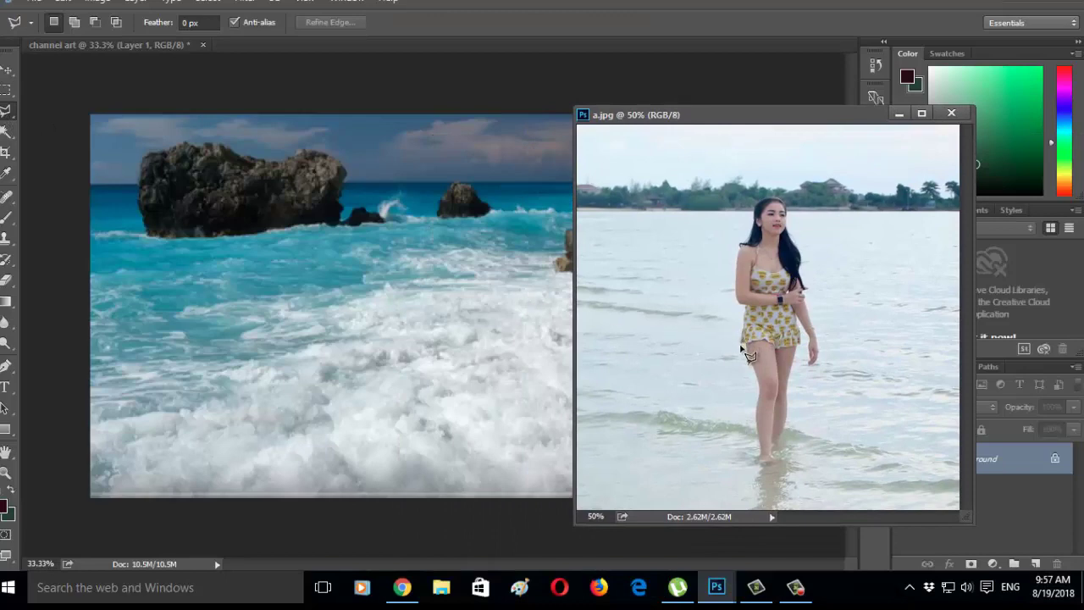
Step: Trace the Magnetic Lasso around the woman's whole body in a.jpg and close the selection
left_click(741, 337)
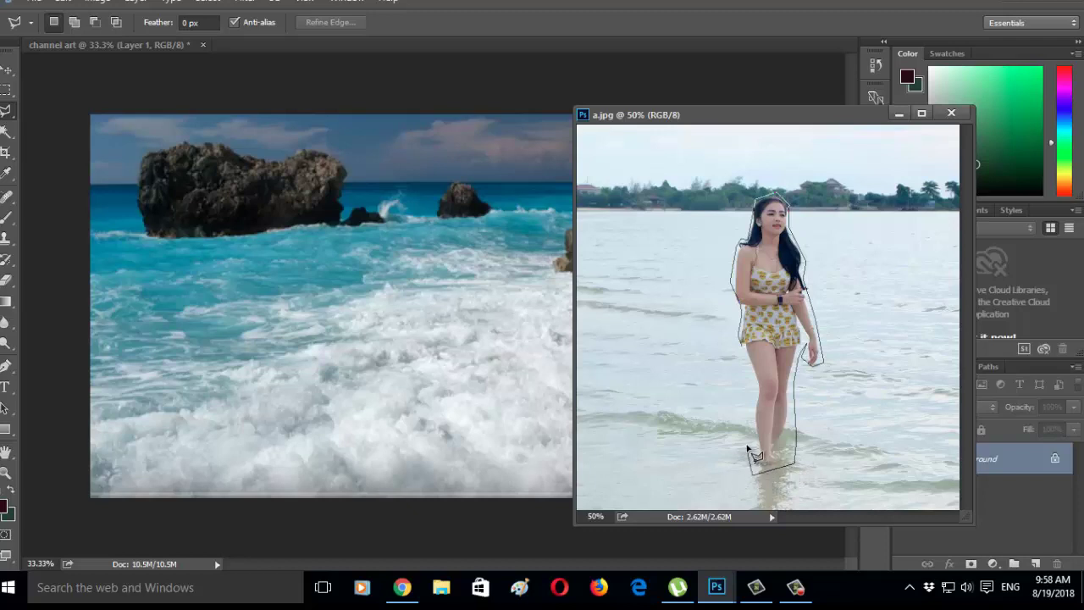
double_click(749, 354)
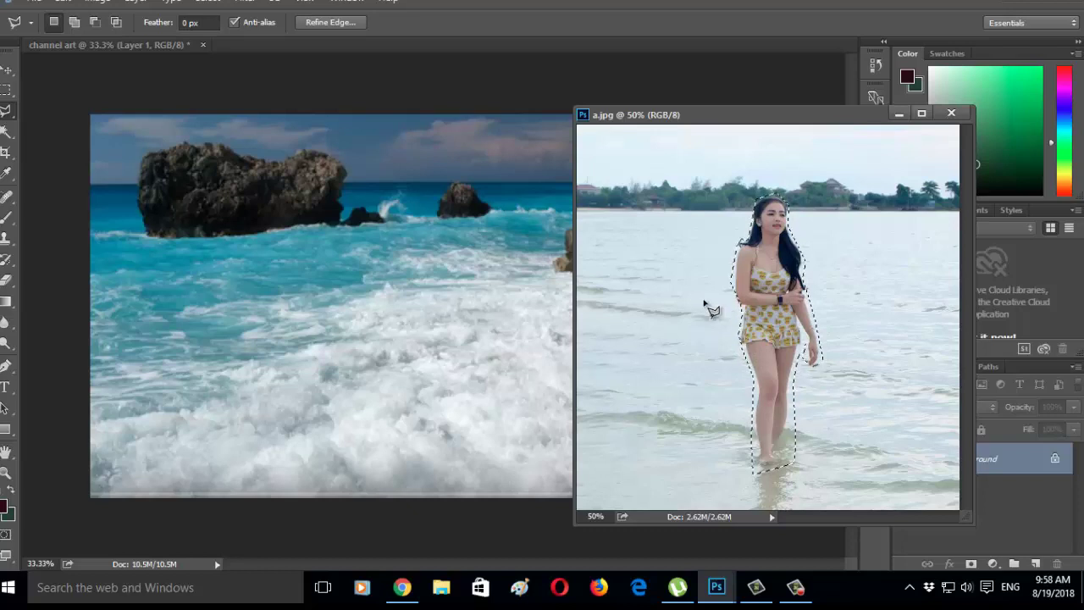
left_click(8, 72)
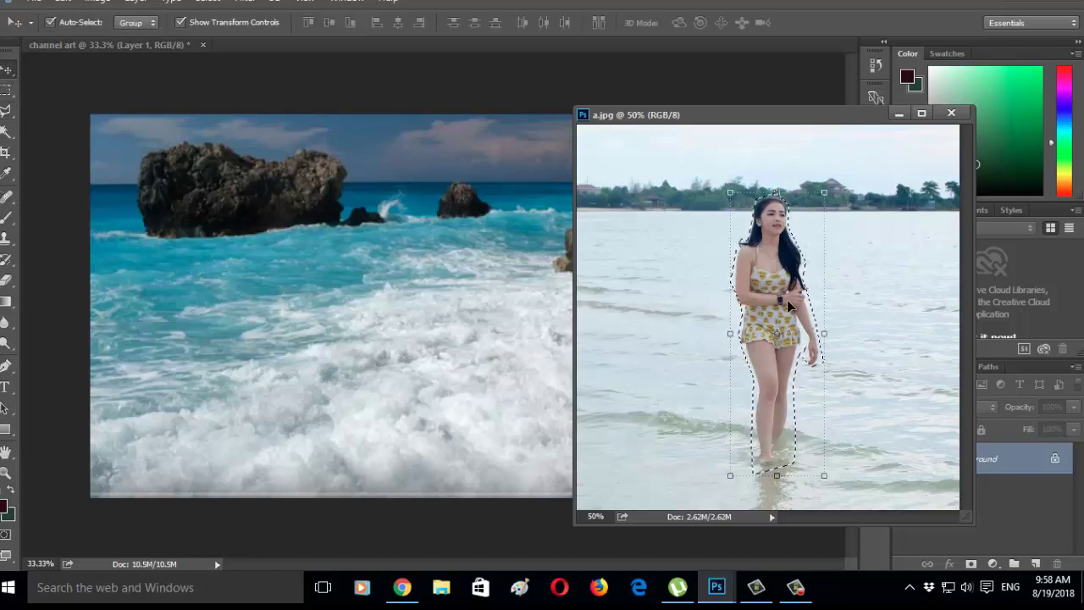
Step: Drag the woman into channel art as Layer 2, enlarge her and place her left
left_click_drag(787, 299, 342, 309)
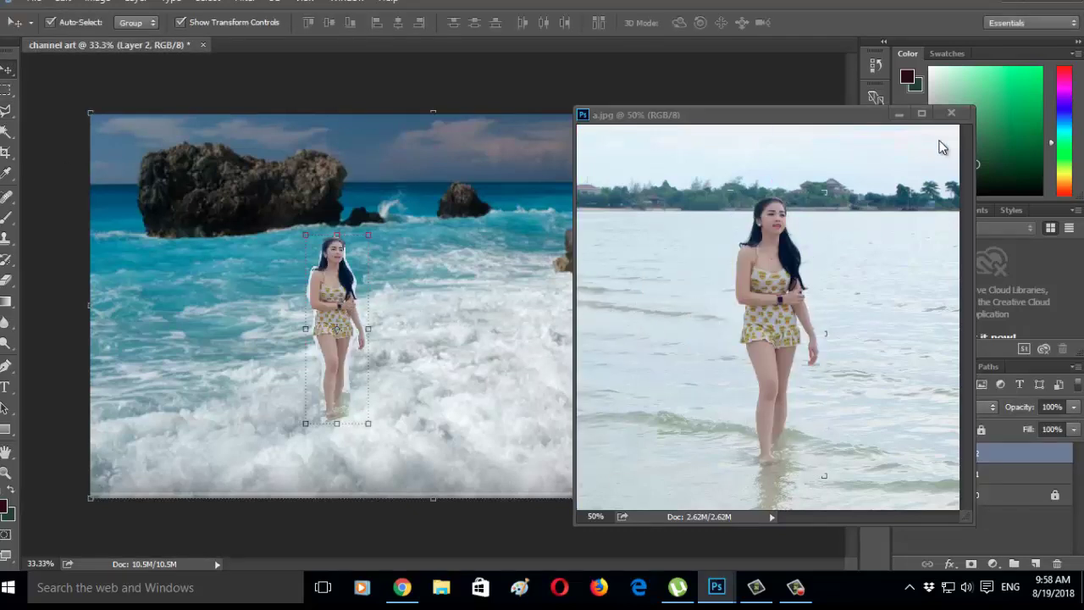
left_click(951, 113)
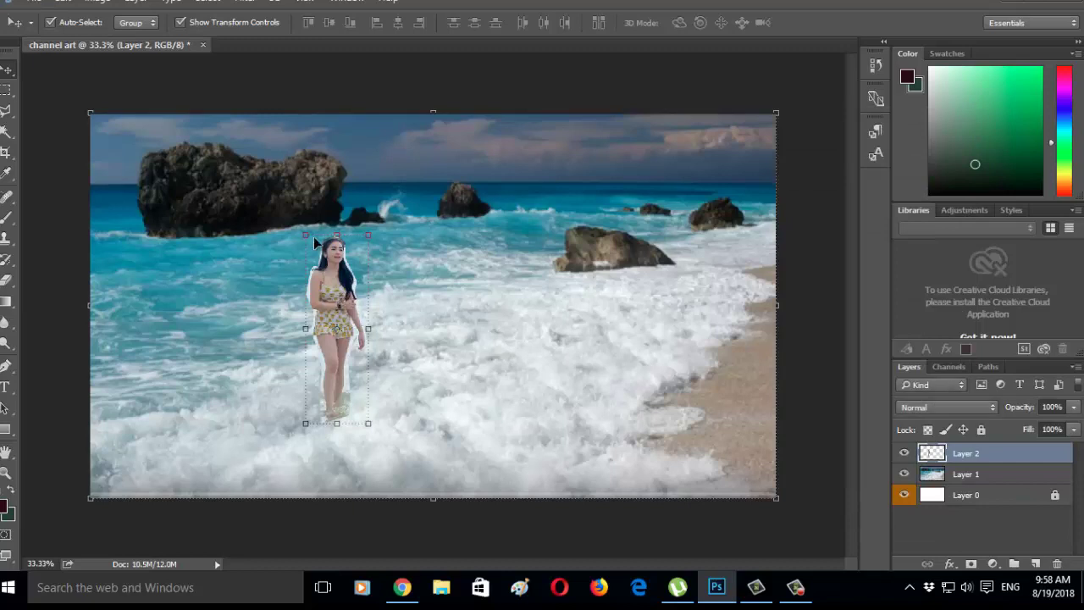
mouse_move(306, 234)
left_mouse_down()
mouse_move(213, 147)
mouse_move(224, 153)
left_mouse_up()
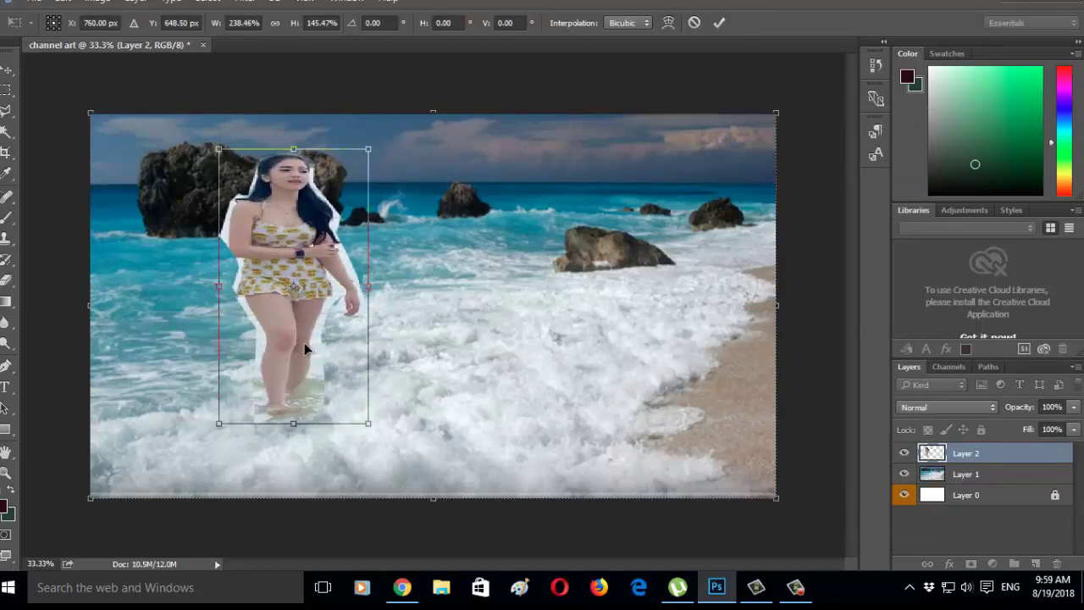
mouse_move(308, 349)
left_mouse_down()
mouse_move(243, 343)
mouse_move(308, 362)
mouse_move(362, 346)
mouse_move(426, 349)
mouse_move(249, 371)
mouse_move(217, 389)
mouse_move(210, 381)
left_mouse_up()
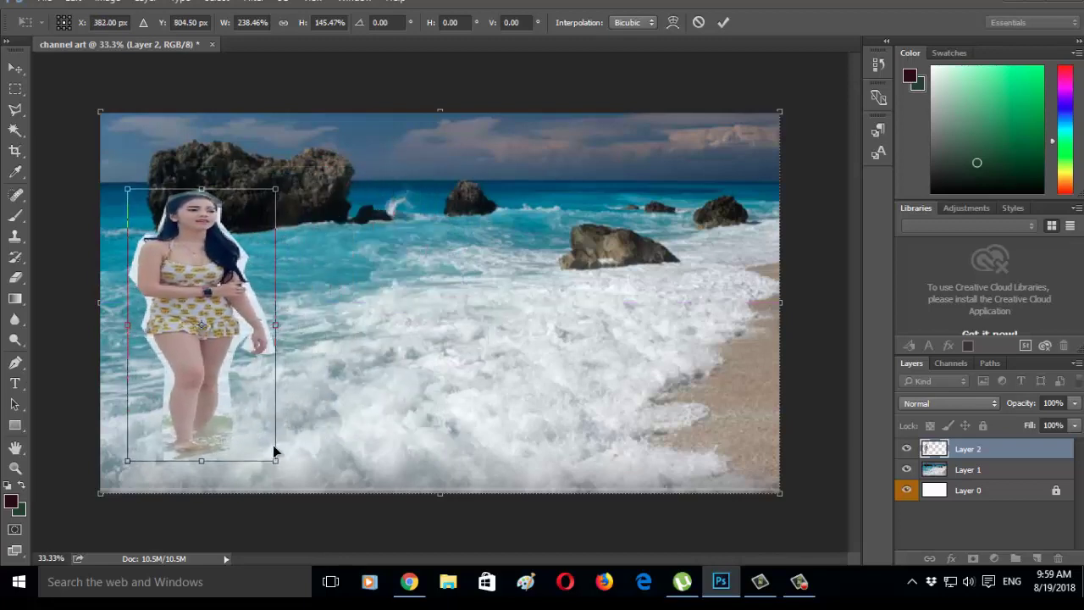
left_click_drag(274, 458, 284, 470)
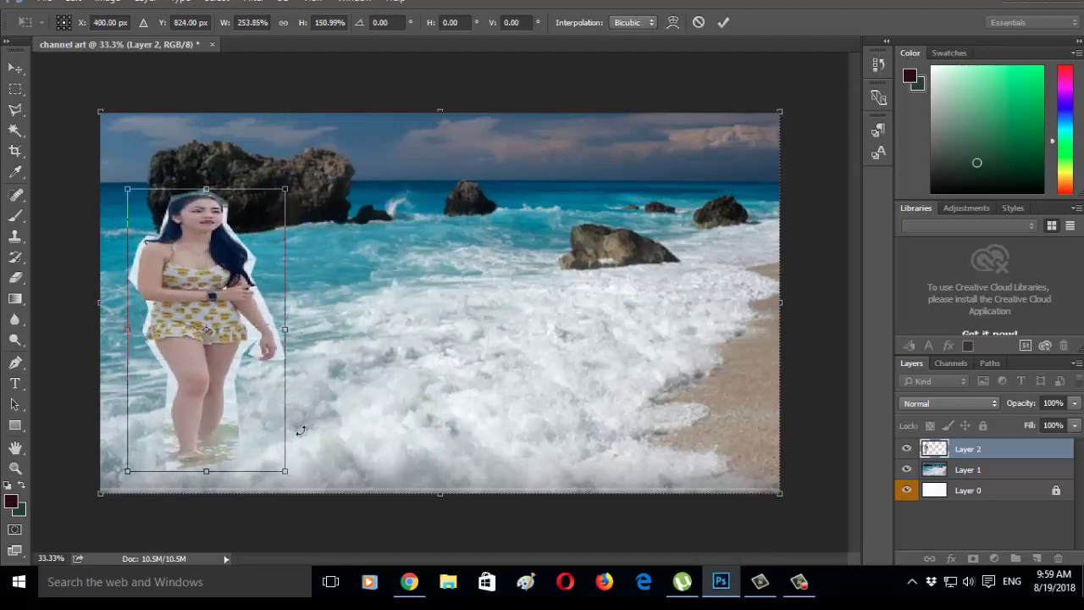
left_click_drag(208, 187, 210, 162)
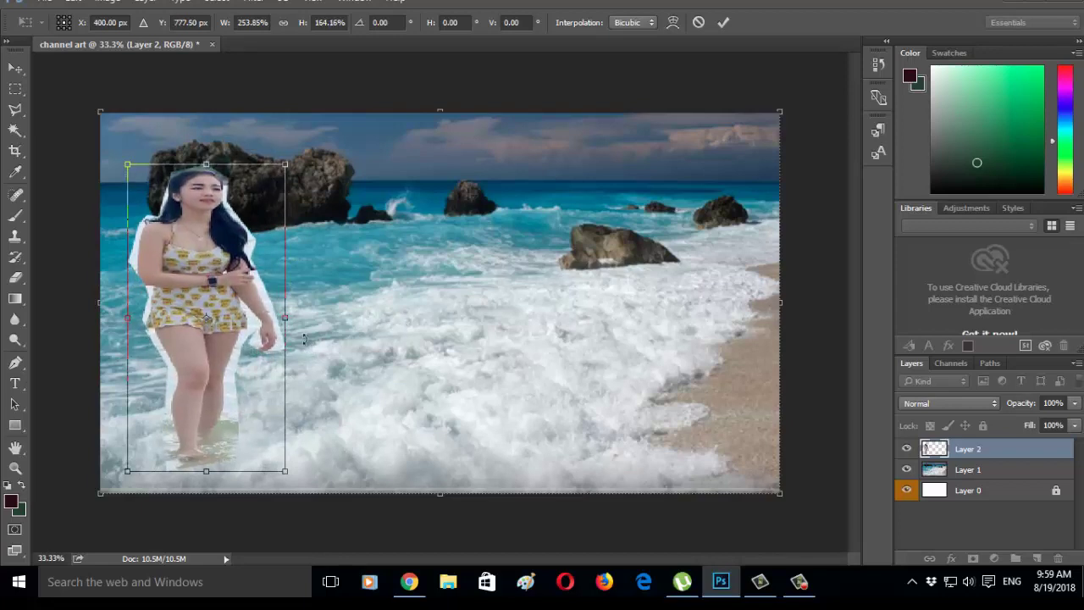
left_click(16, 88)
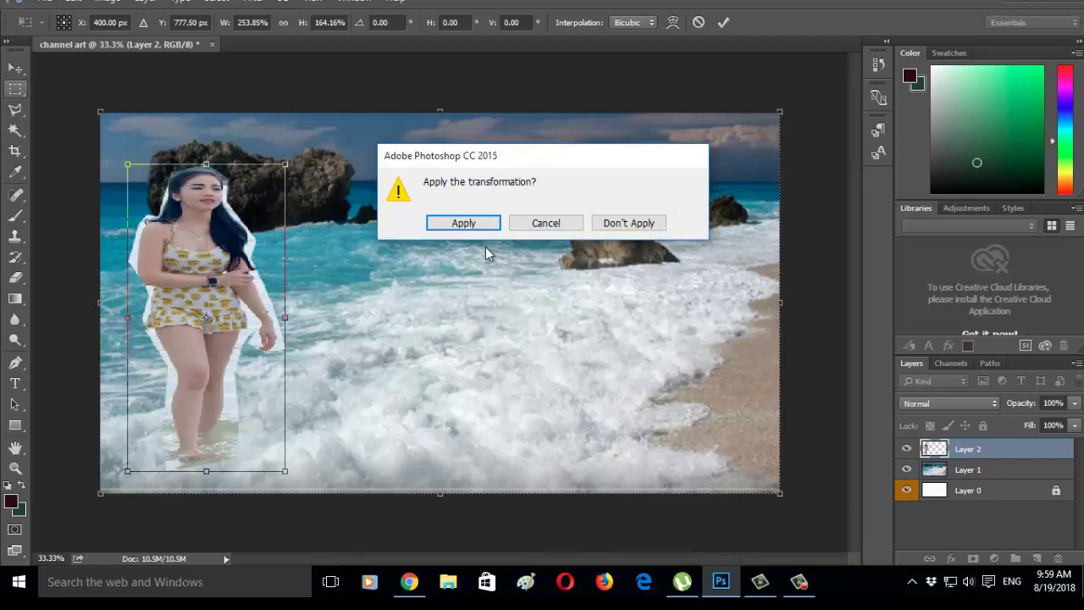
key("Return")
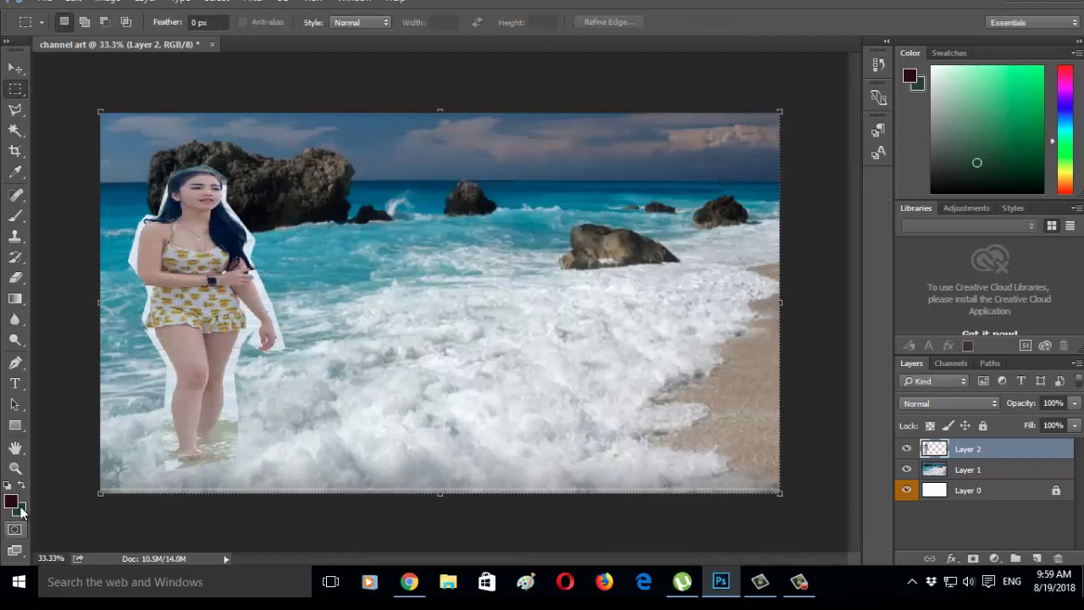
Step: Zoom in and pan to bring the woman cut-out into close view
left_click(15, 468)
left_click(375, 296, "alt")
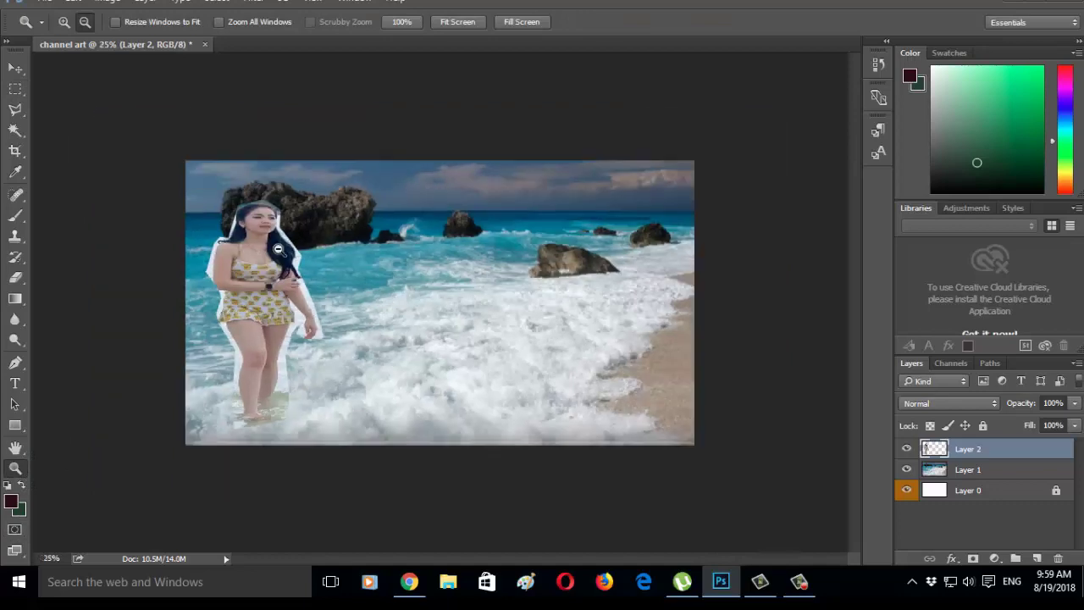
left_click(449, 406)
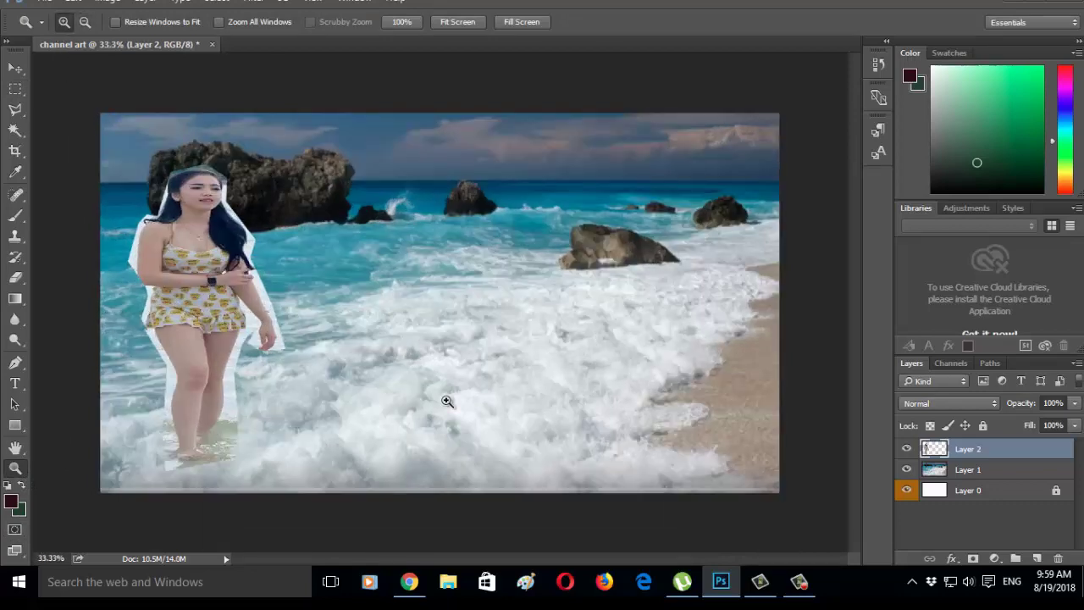
left_click(367, 336)
left_click(15, 448)
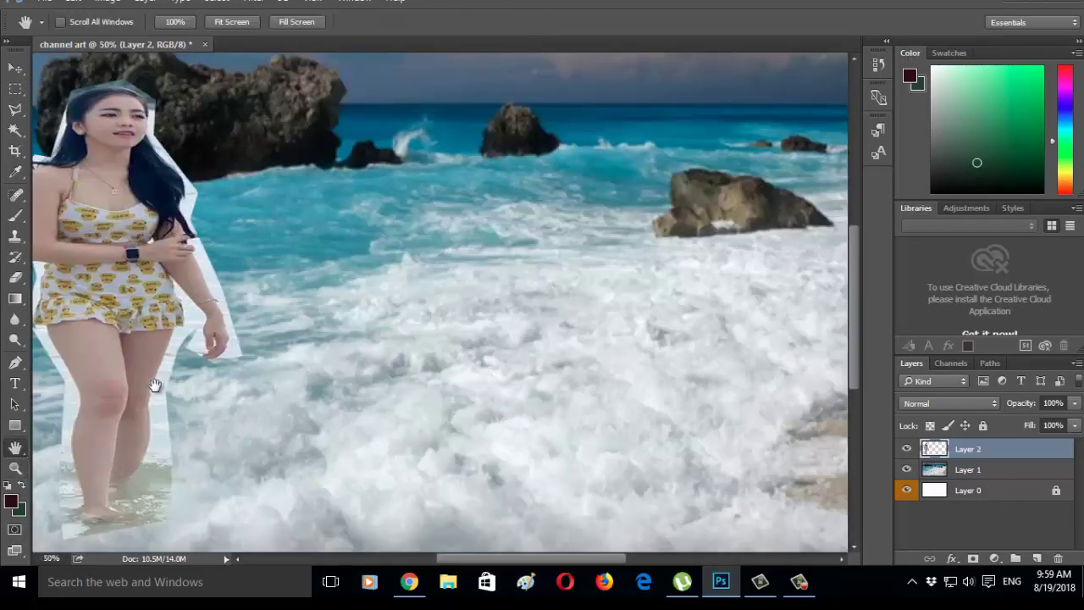
mouse_move(164, 388)
left_mouse_down()
mouse_move(285, 426)
mouse_move(273, 405)
left_mouse_up()
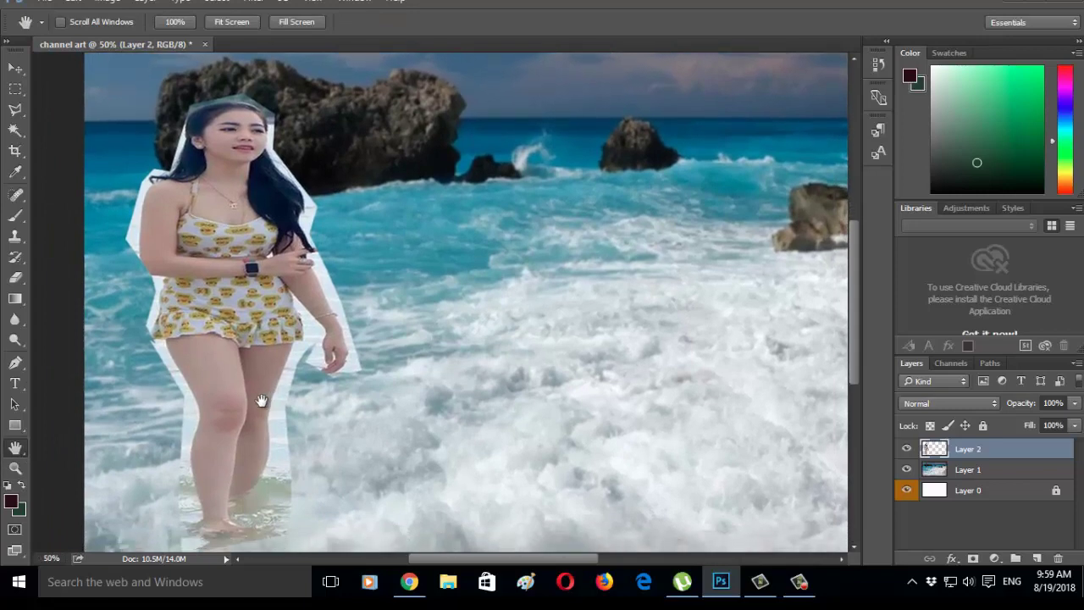
Step: Erase the white halo along the woman's left shoulder and arm with the plain Eraser
left_click(15, 278)
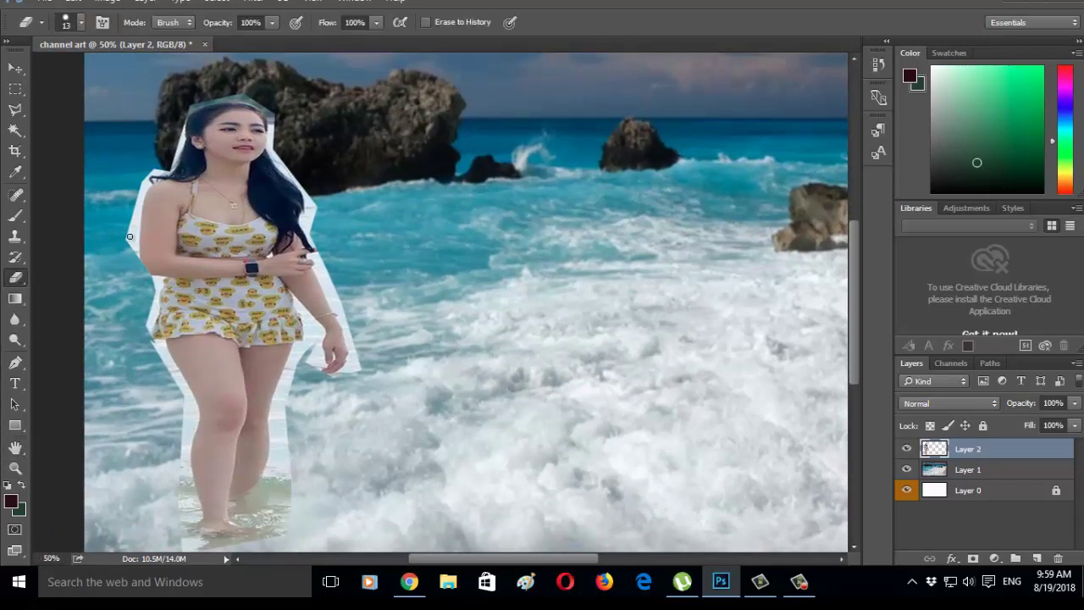
right_click(22, 283)
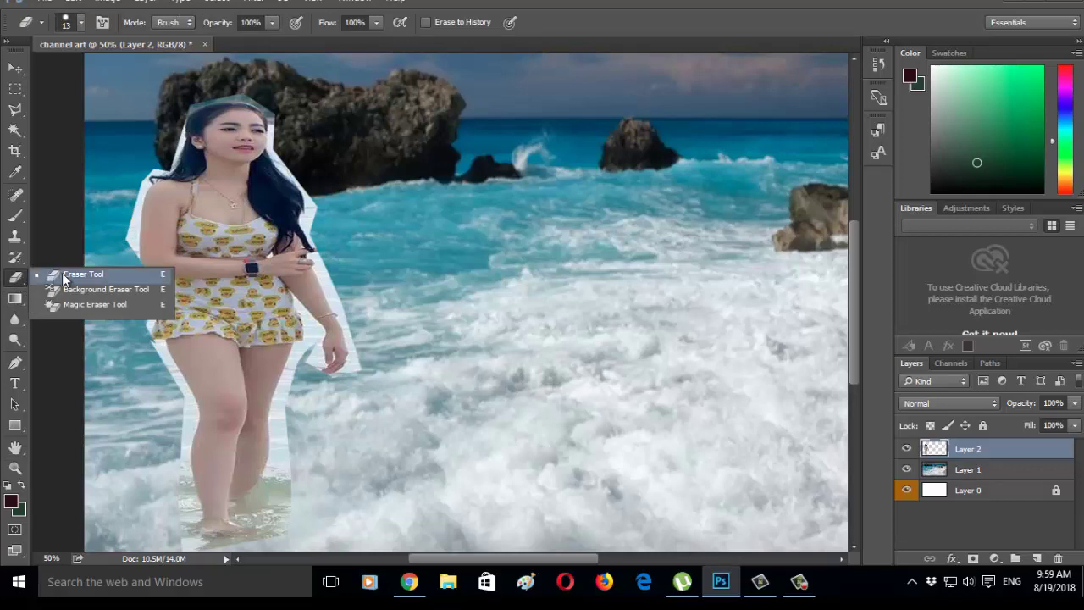
left_click(62, 273)
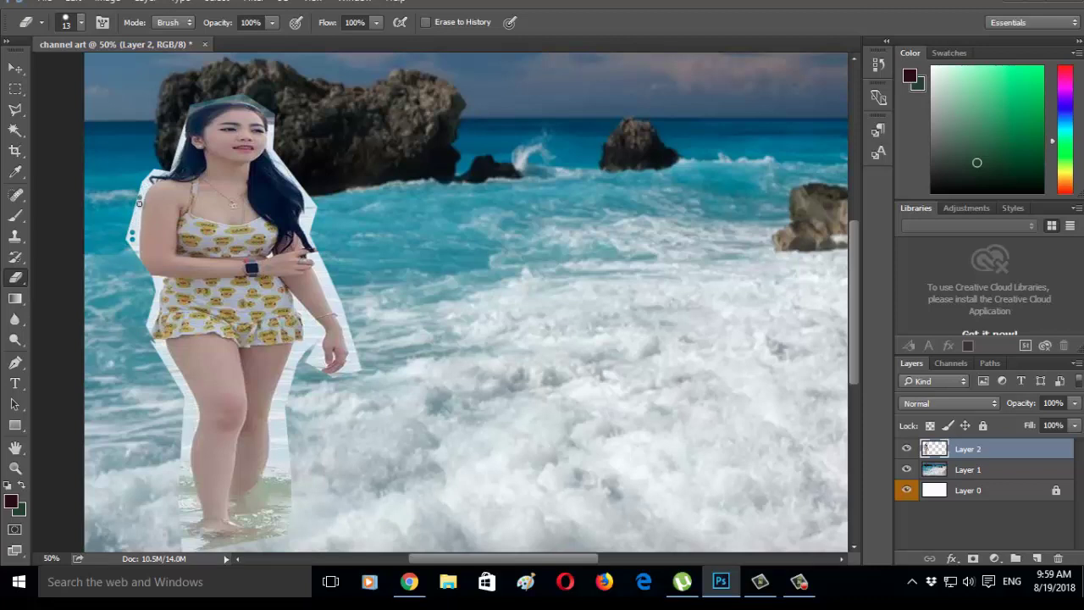
left_click_drag(139, 202, 136, 241)
left_click_drag(135, 204, 131, 223)
left_click(14, 468)
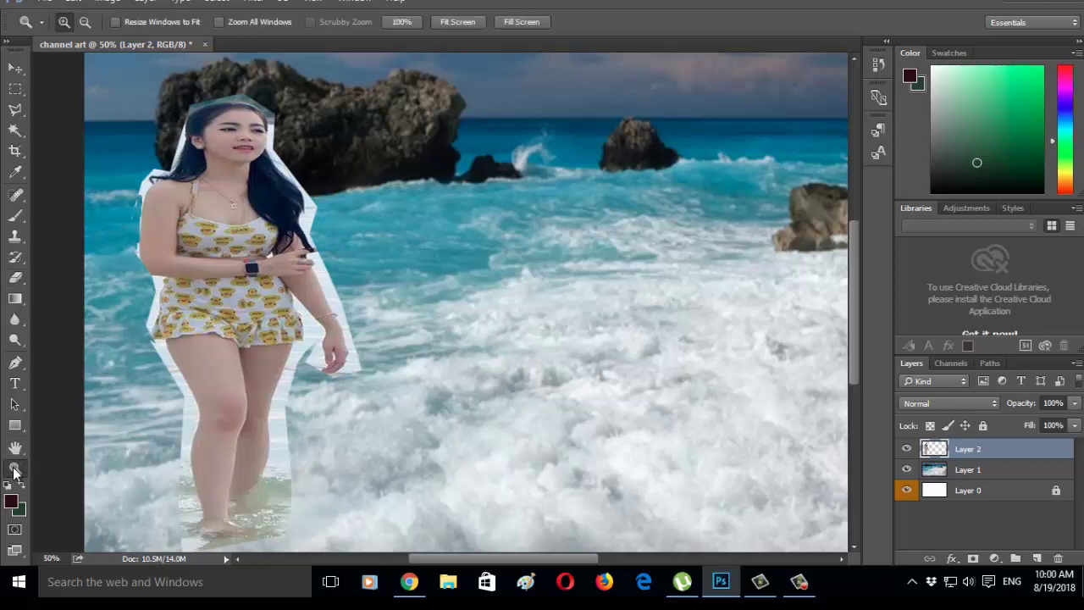
left_click(360, 321)
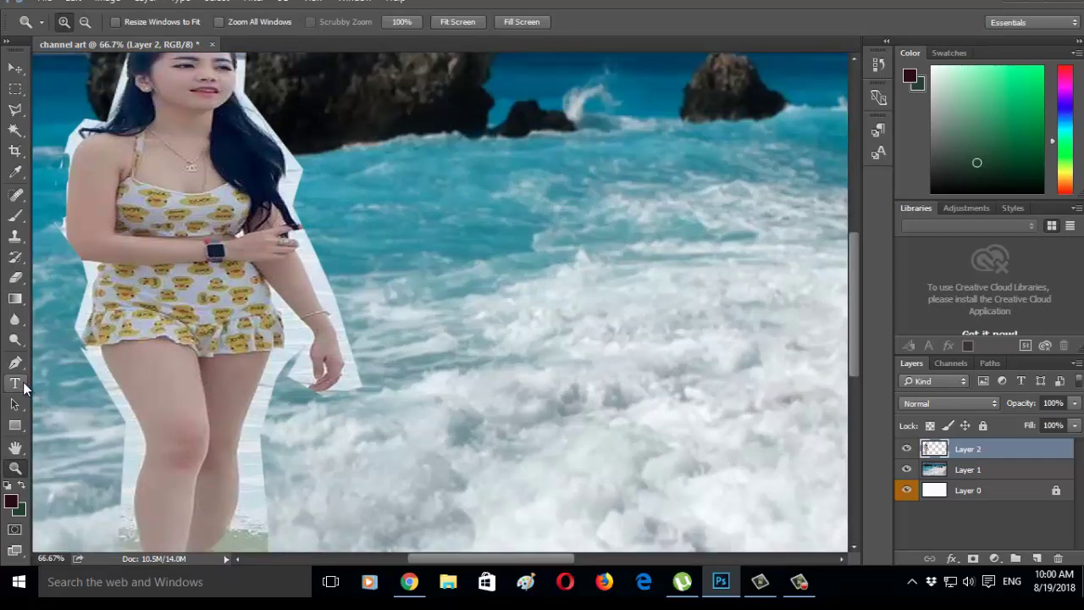
Step: Erase the white fringe along the woman's left hair edge on Layer 2
left_click(14, 277)
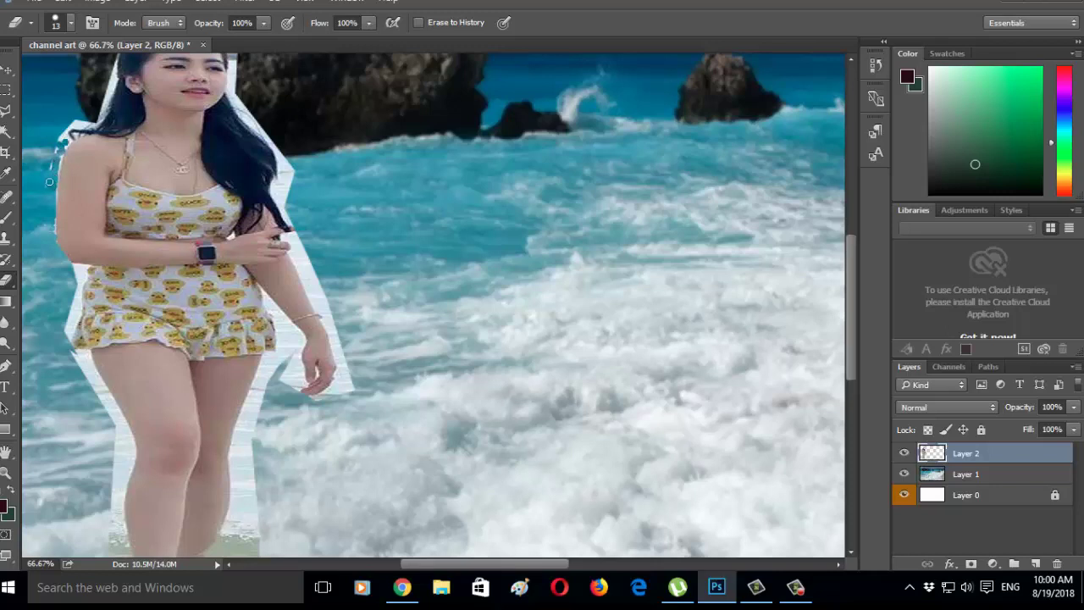
left_click_drag(49, 182, 65, 138)
left_click_drag(74, 125, 74, 124)
scroll(85, 303, "down", 1)
scroll(111, 321, "down", 1)
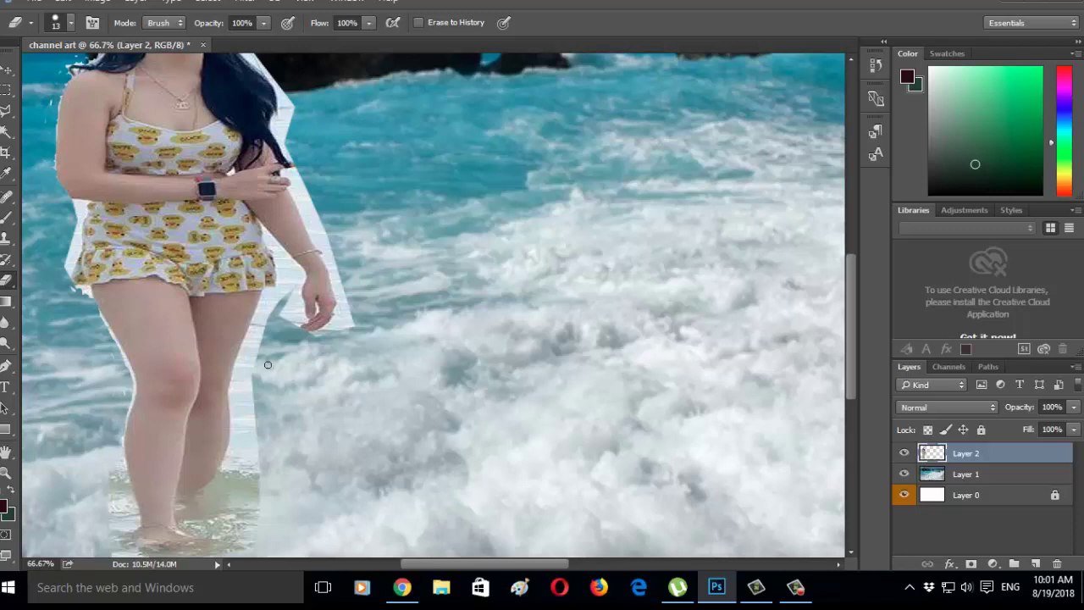
Step: Erase the white strips beside the woman's right arm, leg and hand on Layer 2
left_click_drag(286, 279, 270, 242)
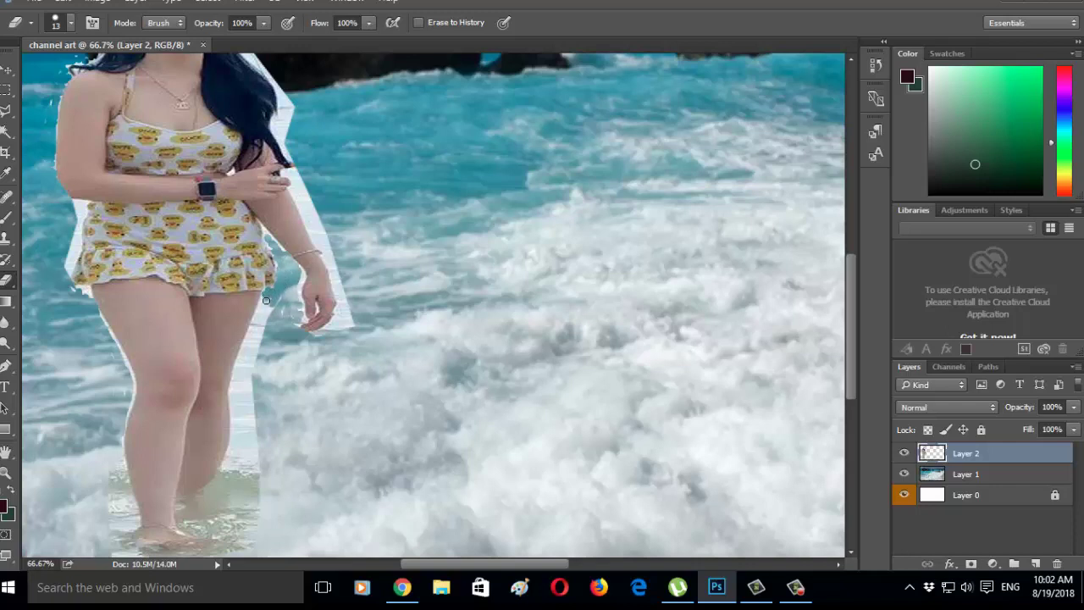
left_click_drag(266, 300, 250, 341)
left_click_drag(244, 373, 227, 501)
mouse_move(255, 419)
left_mouse_down()
mouse_move(247, 458)
mouse_move(247, 386)
left_mouse_up()
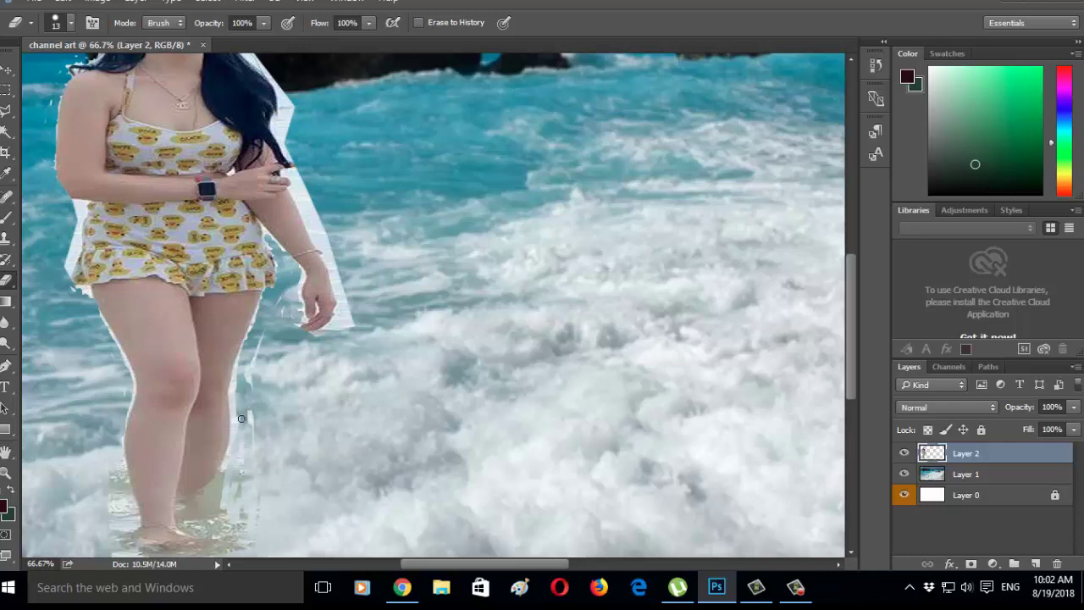
left_click_drag(246, 387, 245, 426)
left_click_drag(342, 344, 341, 329)
mouse_move(336, 327)
left_mouse_down()
mouse_move(342, 289)
mouse_move(338, 316)
left_mouse_up()
scroll(339, 318, "up", 2)
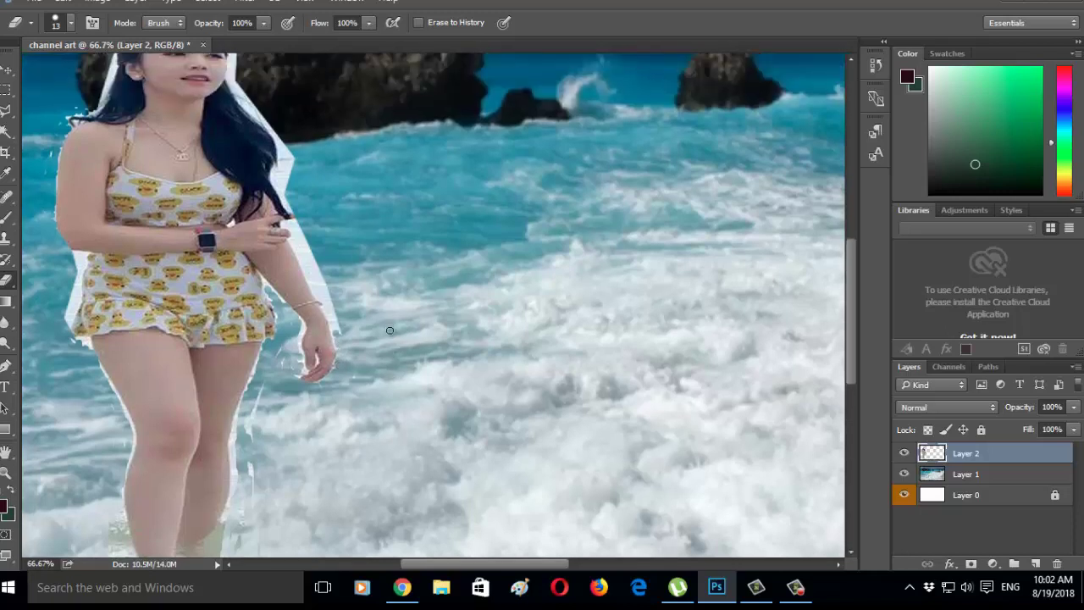
scroll(341, 355, "up", 1)
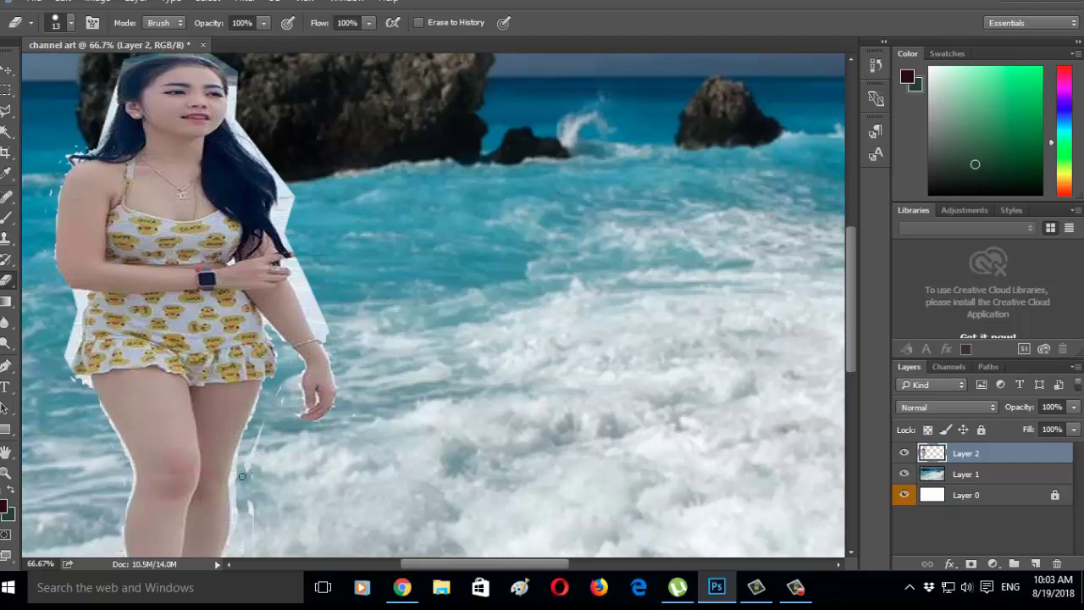
Step: Zoom to 100% on the woman's hand and erase the small white spot near her arm
key("z")
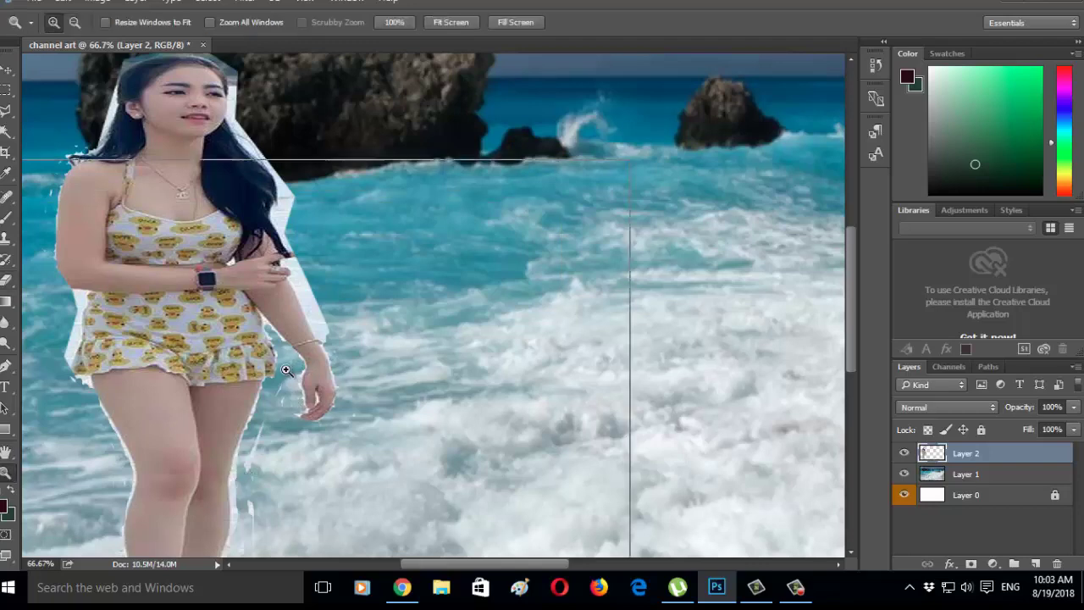
left_click(288, 372)
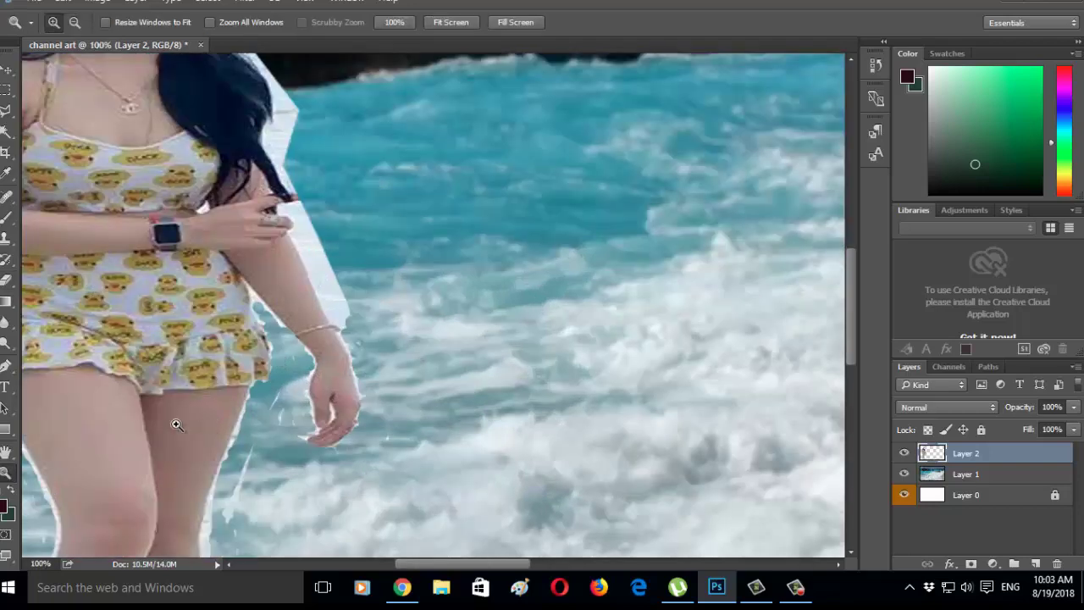
left_click(6, 279)
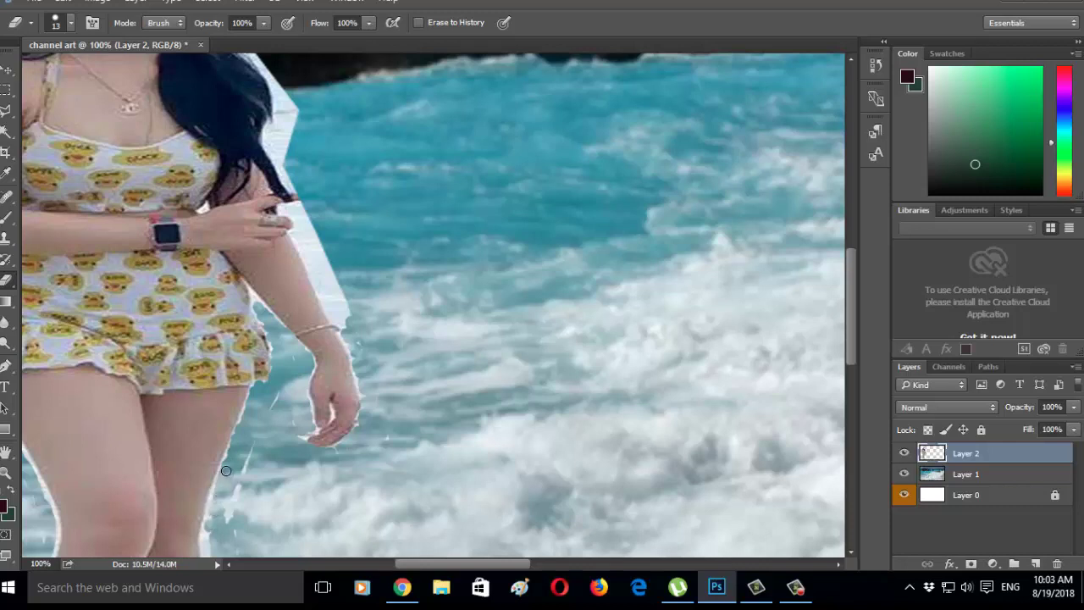
scroll(246, 449, "down", 5)
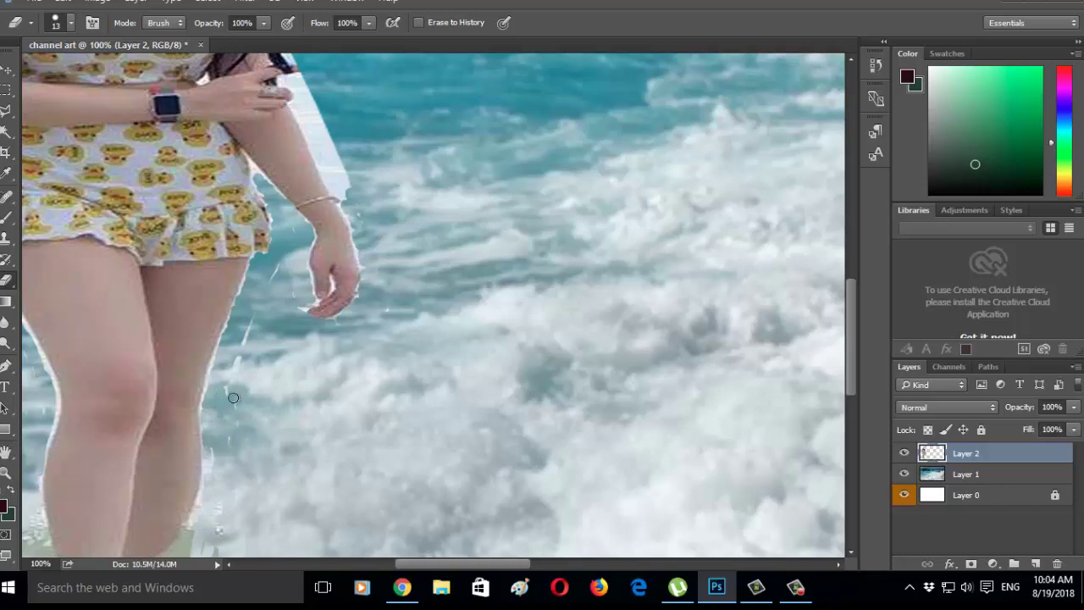
scroll(237, 364, "down", 1)
scroll(220, 432, "down", 1)
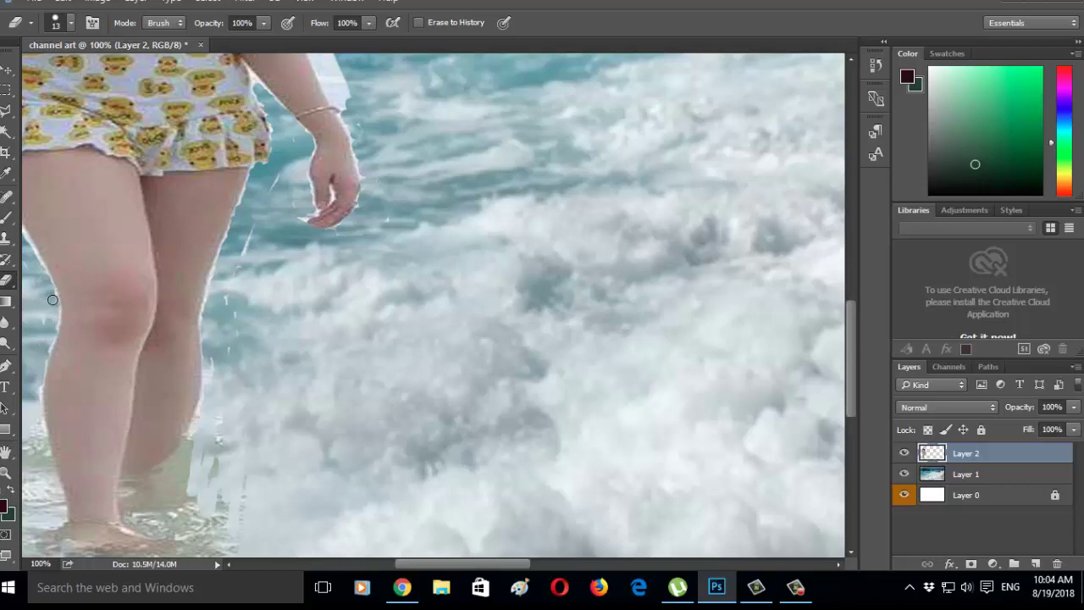
scroll(116, 371, "up", 3)
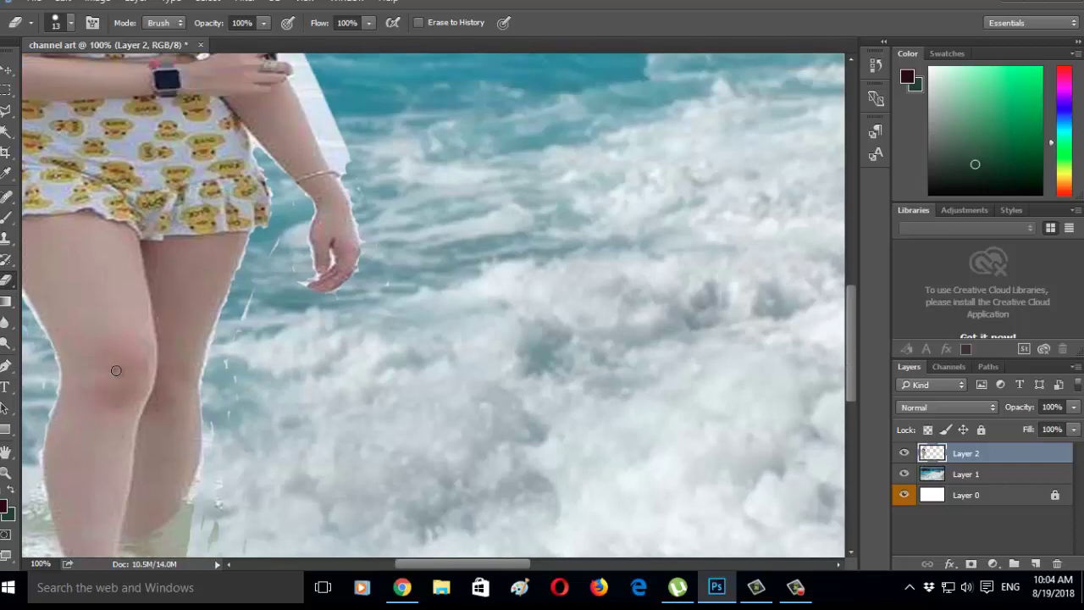
scroll(116, 370, "up", 3)
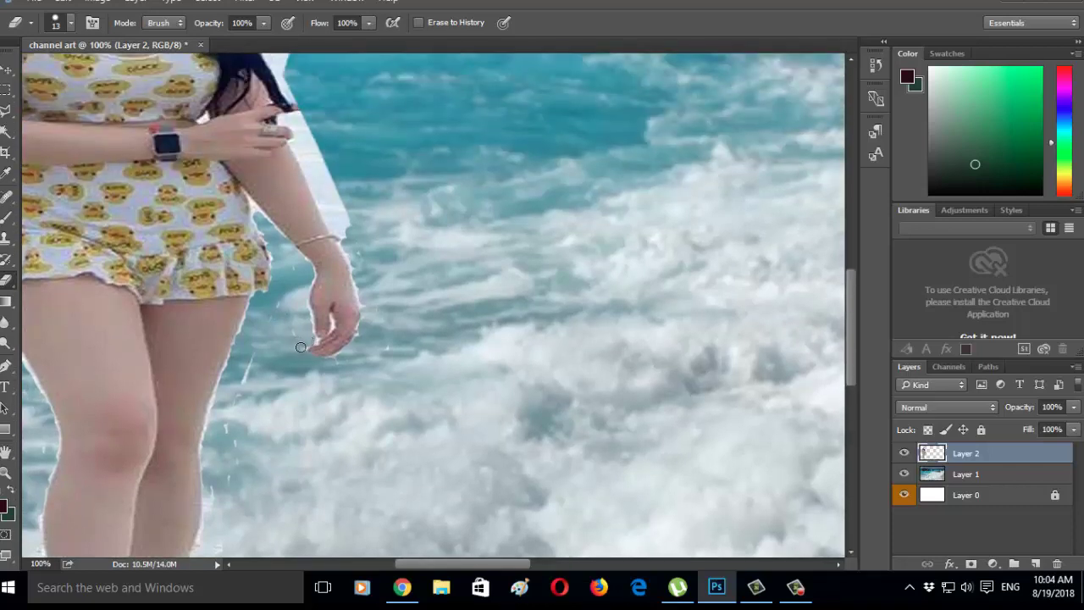
scroll(269, 335, "up", 3)
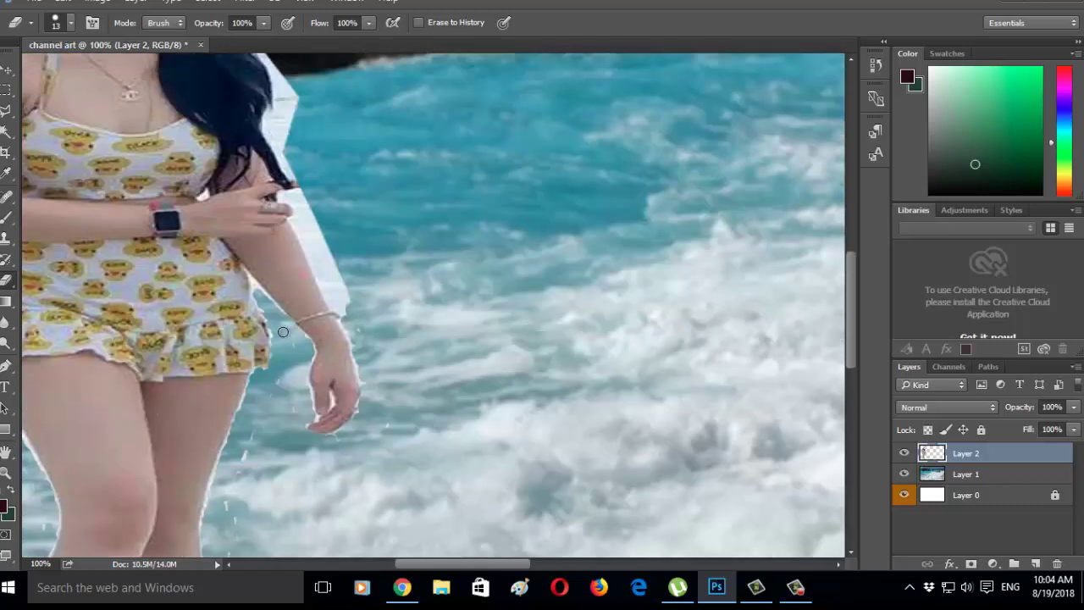
scroll(280, 340, "up", 3)
left_click(340, 364)
Step: Erase the white specks and fringe at the fingertips and along the outer arm
left_click(335, 335)
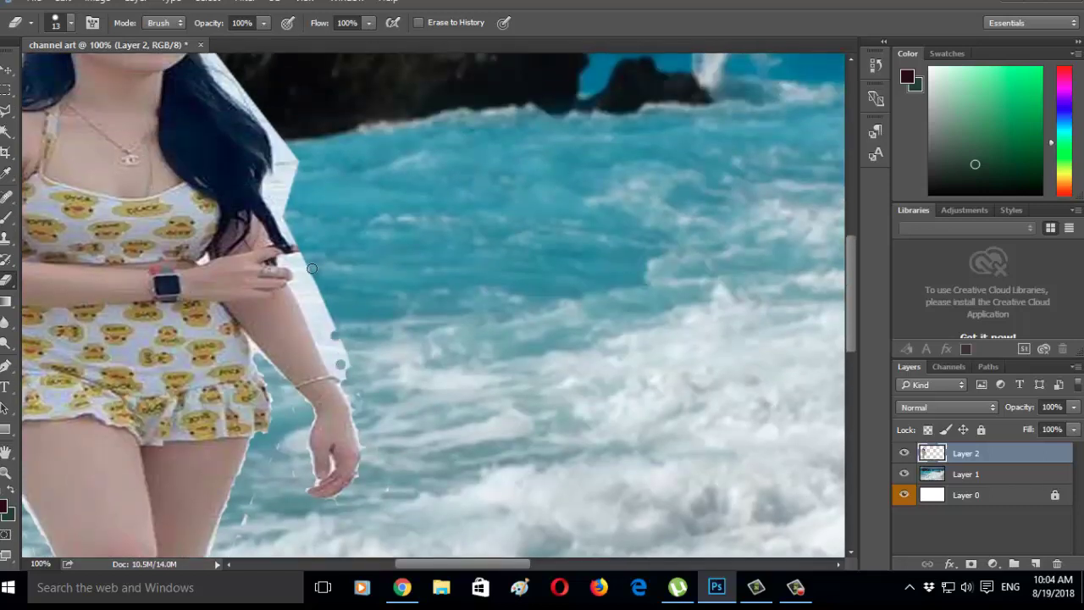
left_click(301, 260)
mouse_move(292, 260)
left_mouse_down()
mouse_move(341, 369)
mouse_move(322, 297)
mouse_move(331, 334)
mouse_move(309, 279)
mouse_move(338, 356)
mouse_move(303, 293)
left_mouse_up()
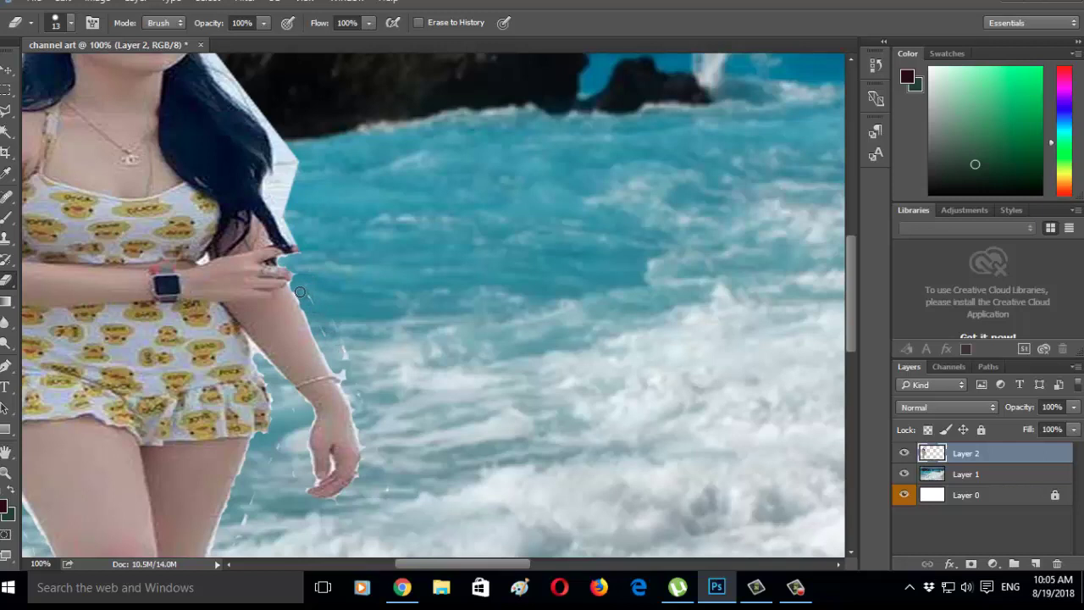
left_click_drag(301, 296, 341, 371)
Step: Erase the white fringe down the right side of the hair, between hair and rock
scroll(376, 427, "up", 2)
scroll(376, 427, "up", 2)
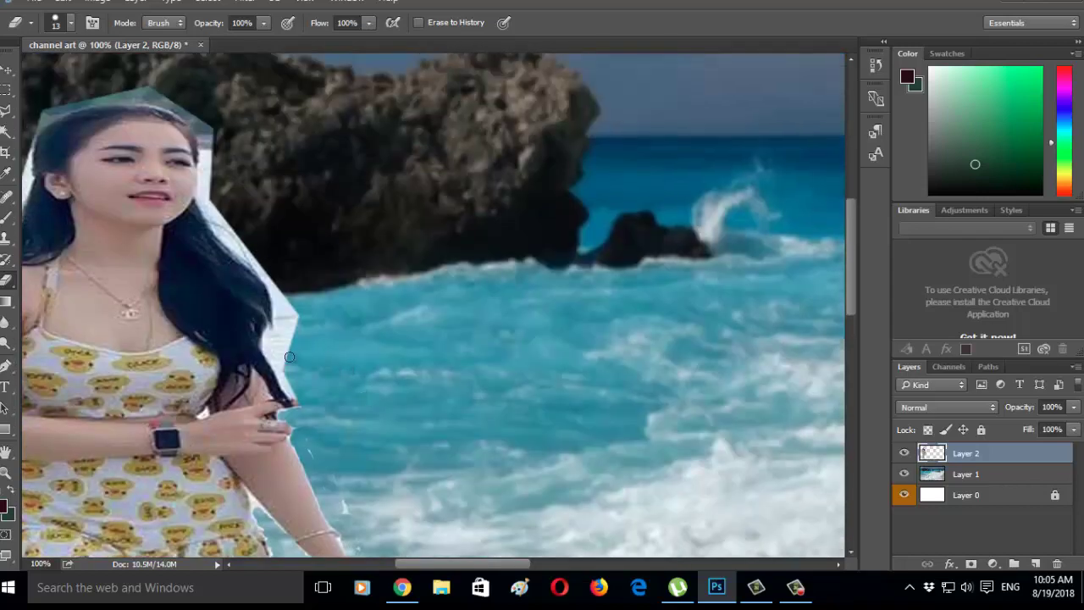
mouse_move(289, 356)
left_mouse_down()
mouse_move(268, 349)
mouse_move(277, 362)
mouse_move(270, 343)
left_mouse_up()
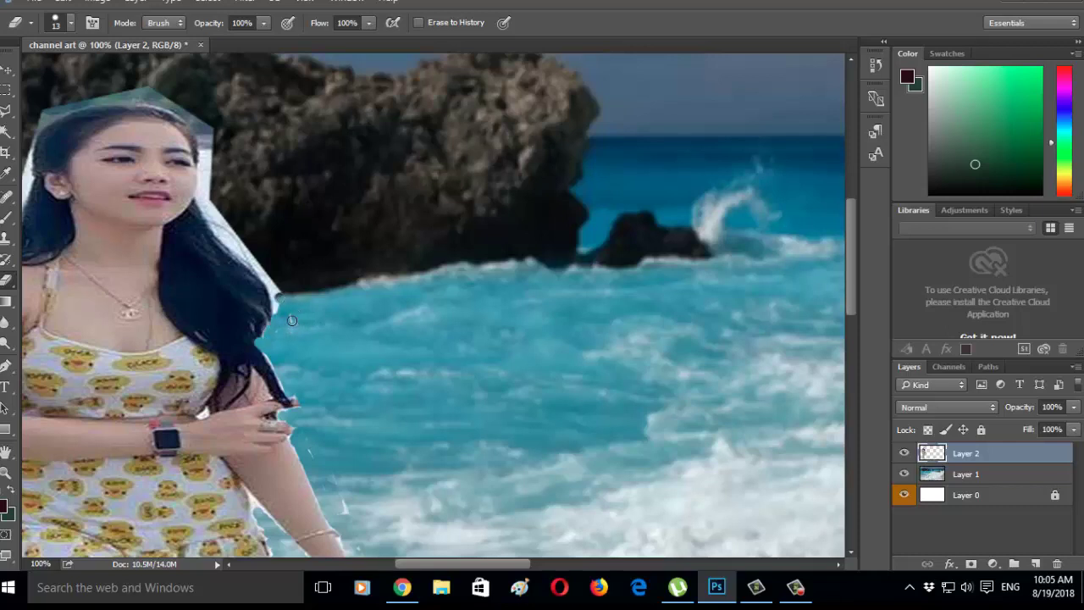
left_click_drag(268, 335, 288, 301)
left_click_drag(215, 210, 256, 263)
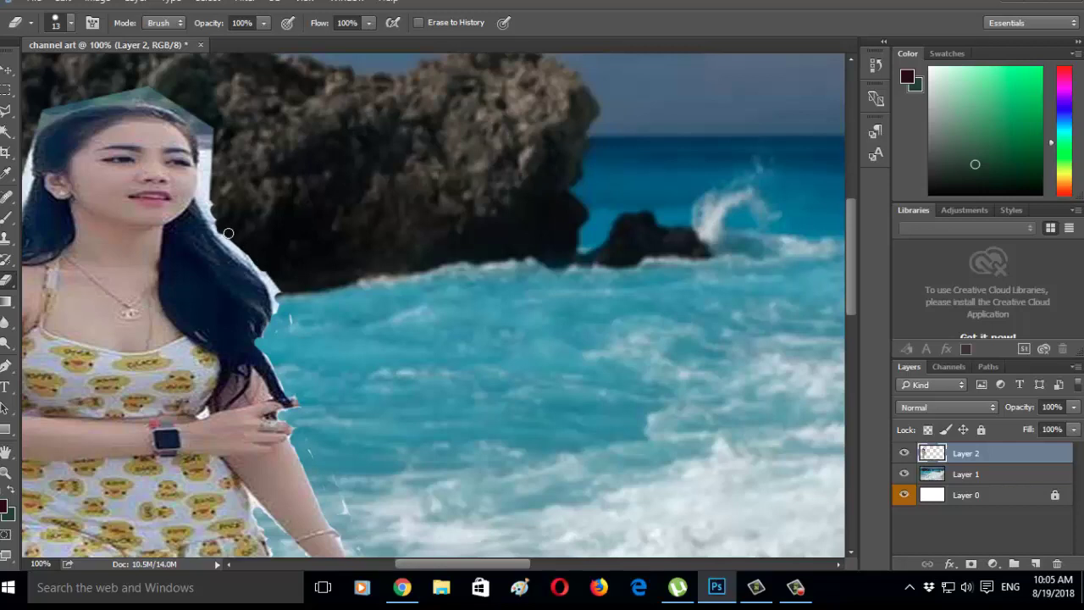
mouse_move(227, 233)
left_mouse_down()
mouse_move(277, 288)
mouse_move(280, 314)
left_mouse_up()
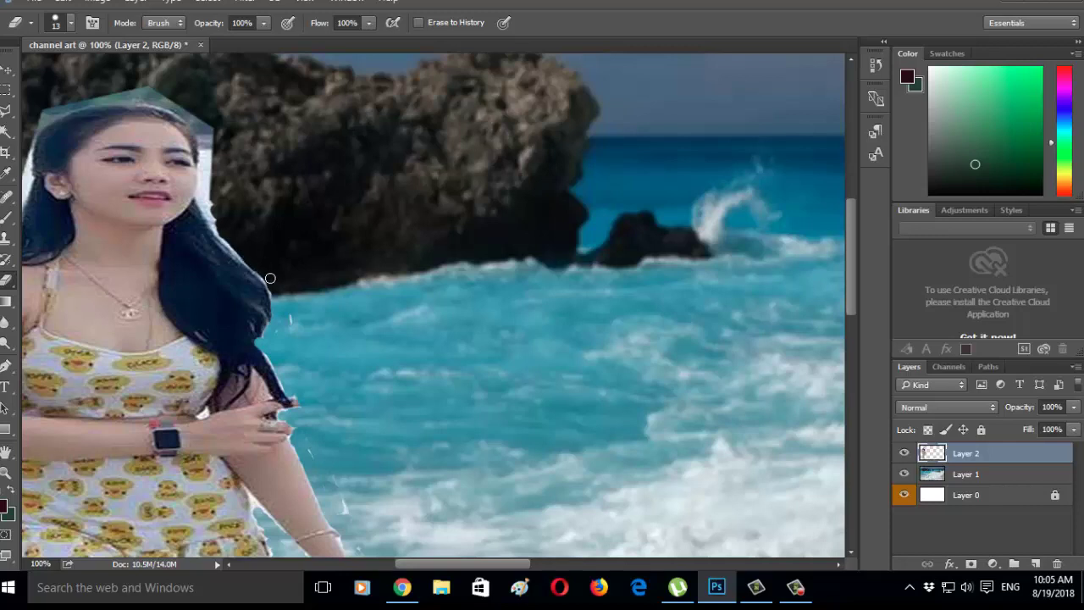
scroll(297, 307, "up", 3)
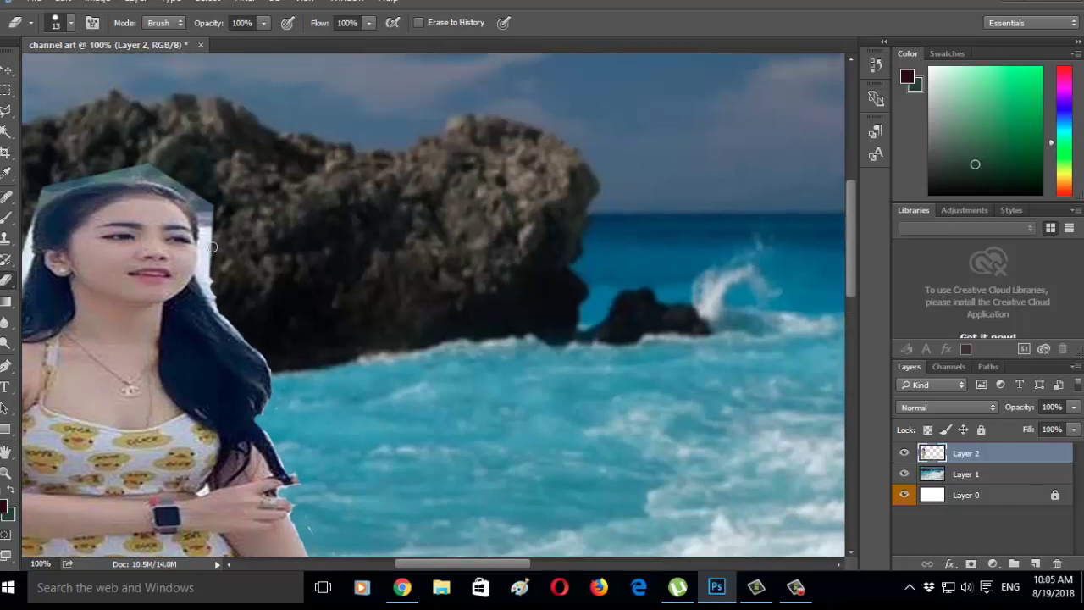
Step: Erase the white fringe along the hair's right edge and across the top of the head
left_click_drag(206, 196, 212, 269)
mouse_move(155, 166)
left_mouse_down()
mouse_move(200, 208)
mouse_move(208, 261)
left_mouse_up()
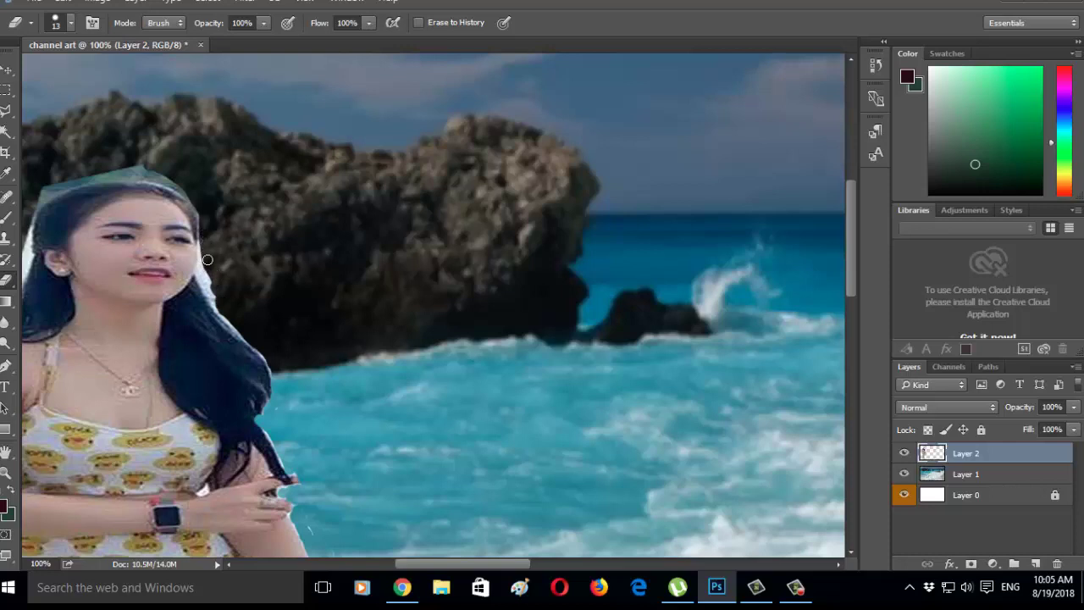
left_click_drag(204, 265, 217, 305)
left_click_drag(205, 249, 252, 339)
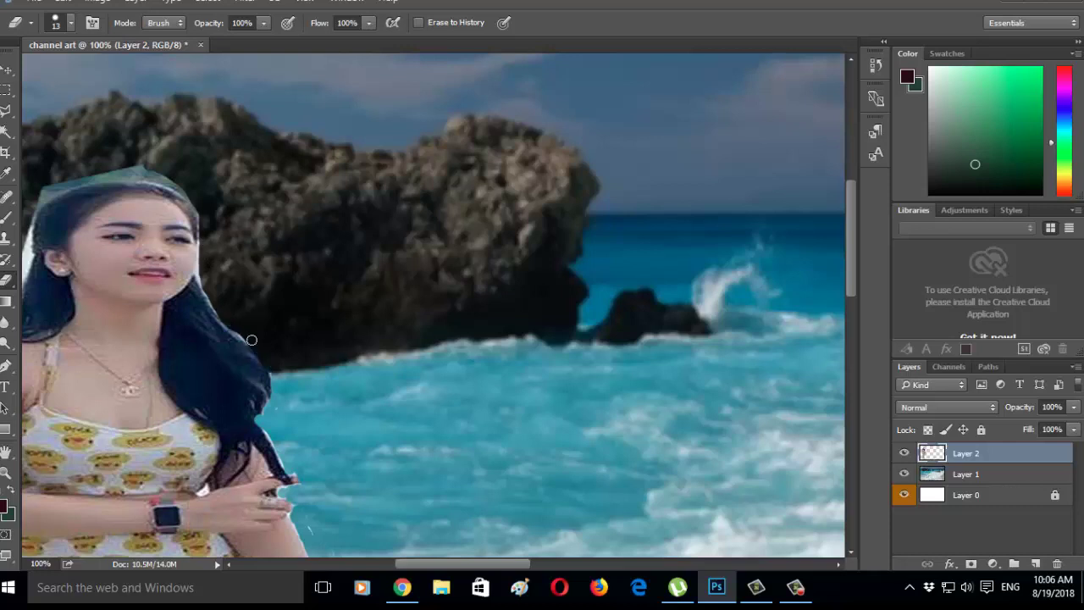
scroll(250, 337, "up", 3)
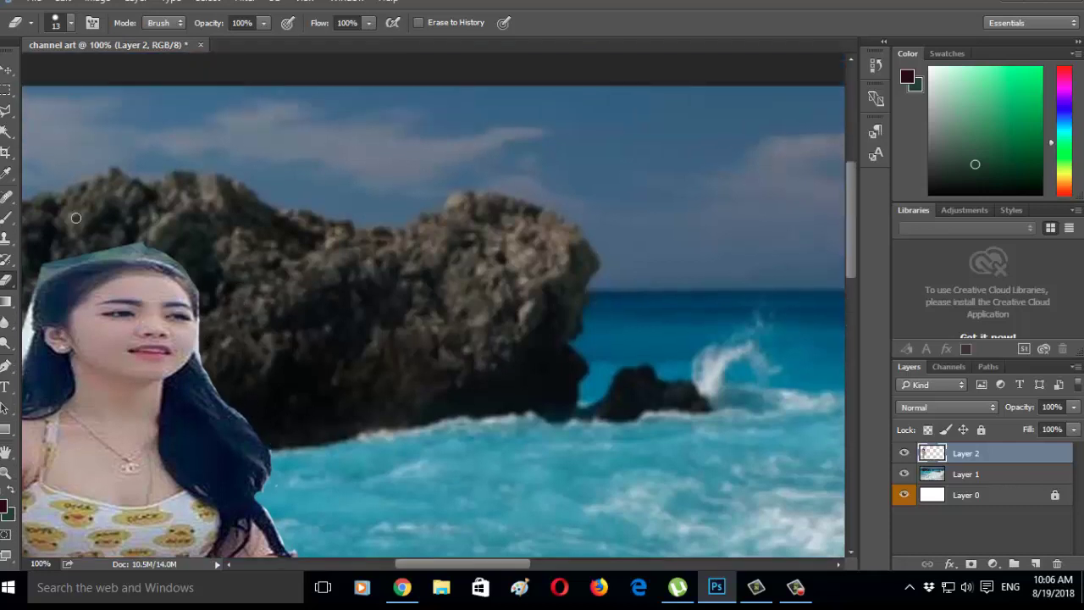
mouse_move(80, 252)
left_mouse_down()
mouse_move(153, 248)
mouse_move(174, 260)
mouse_move(101, 253)
mouse_move(151, 254)
mouse_move(196, 280)
left_mouse_up()
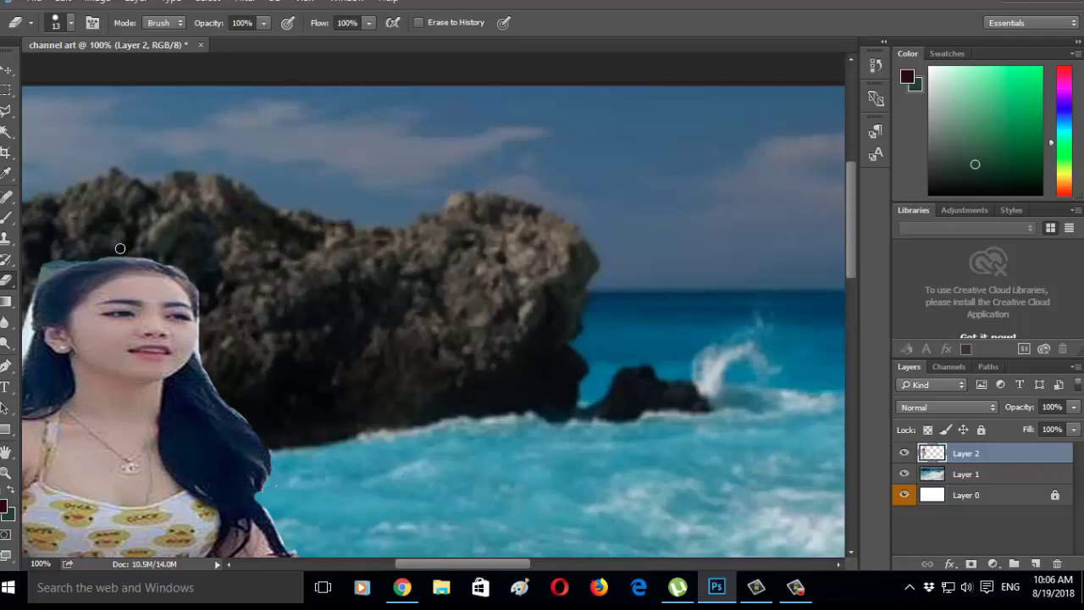
left_click_drag(90, 256, 42, 285)
scroll(51, 246, "up", 2)
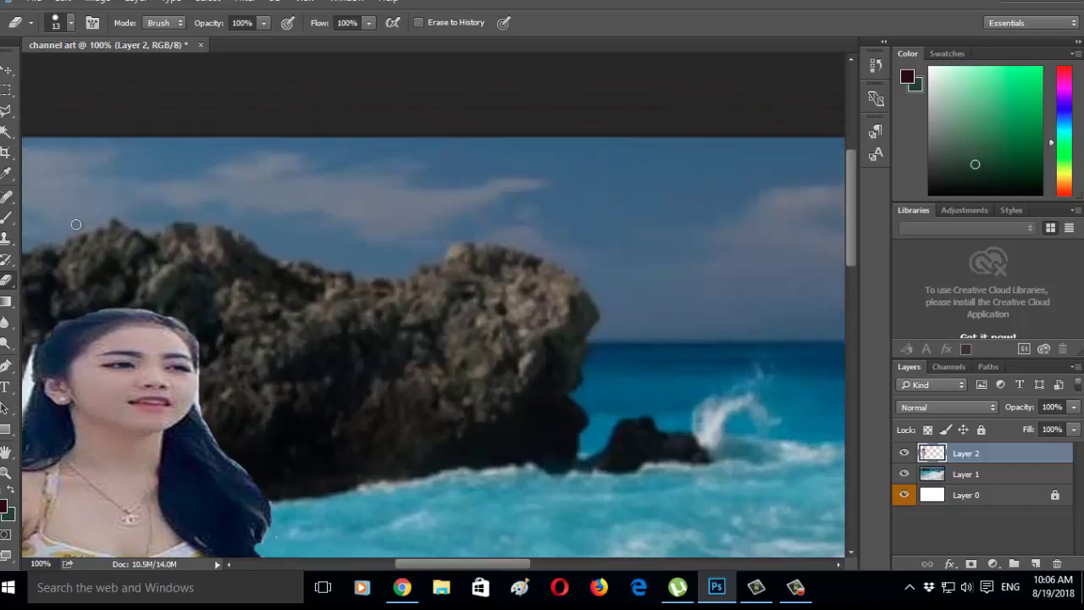
Step: Recentre the view and erase the fringe along the hair's left edge and shoulder
left_click(6, 452)
mouse_move(117, 354)
left_mouse_down()
mouse_move(242, 310)
mouse_move(258, 326)
left_mouse_up()
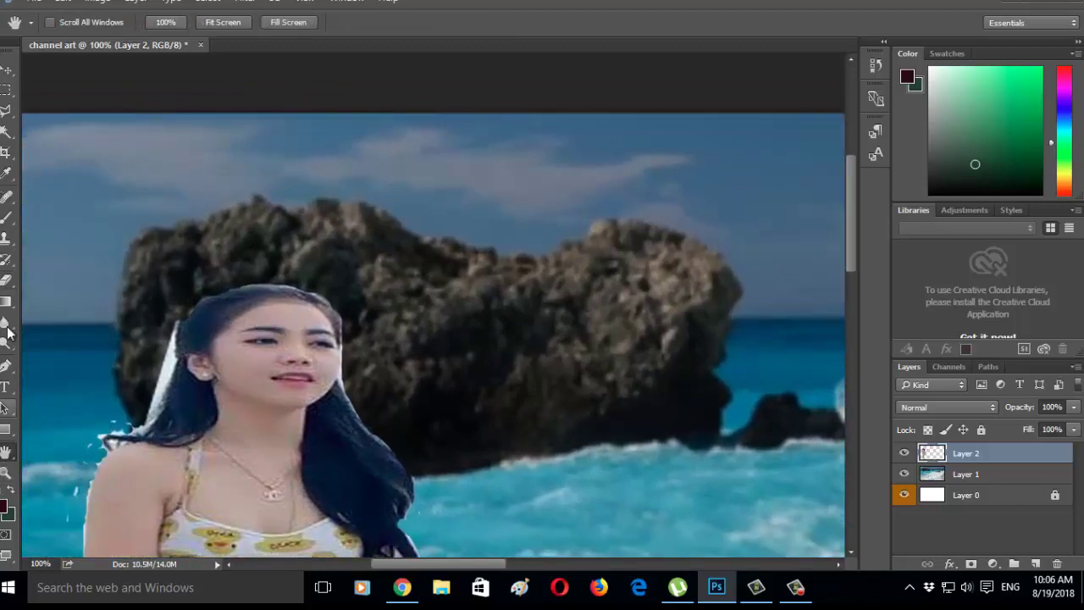
left_click(6, 280)
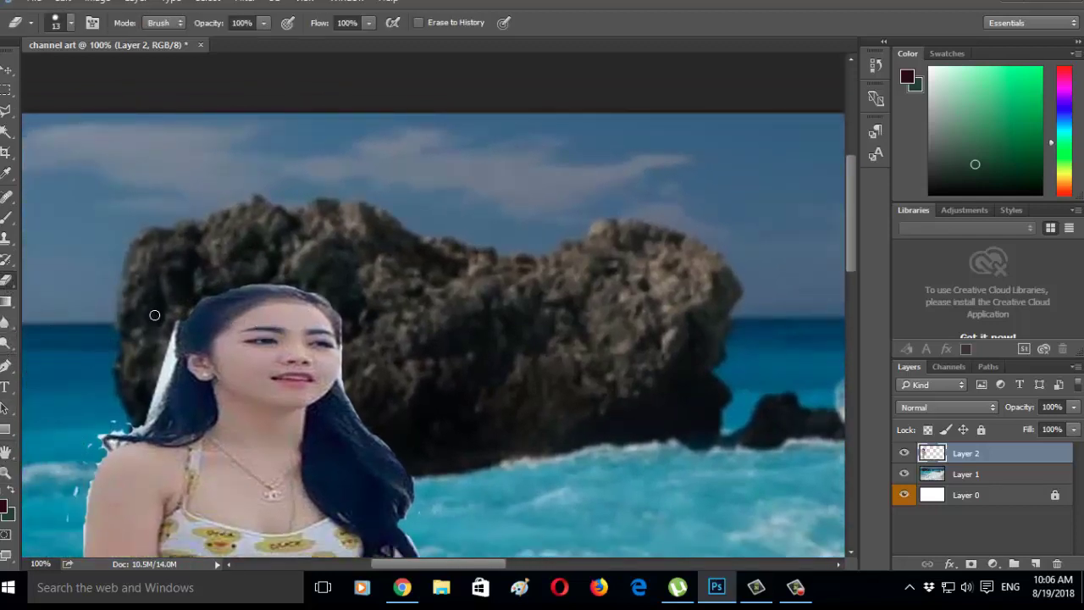
mouse_move(174, 323)
left_mouse_down()
mouse_move(169, 373)
mouse_move(144, 413)
left_mouse_up()
mouse_move(167, 353)
left_mouse_down()
mouse_move(150, 416)
mouse_move(97, 430)
mouse_move(142, 426)
mouse_move(166, 367)
left_mouse_up()
mouse_move(141, 415)
left_mouse_down()
mouse_move(98, 438)
mouse_move(79, 496)
mouse_move(91, 471)
mouse_move(87, 503)
mouse_move(117, 459)
mouse_move(98, 447)
left_mouse_up()
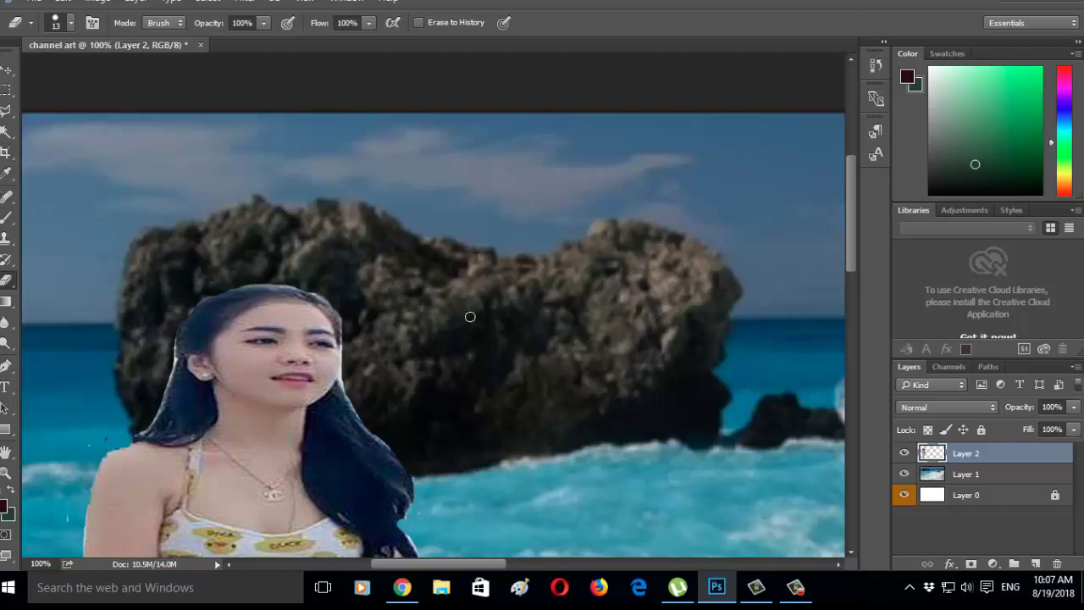
scroll(470, 315, "down", 3)
scroll(477, 309, "down", 2)
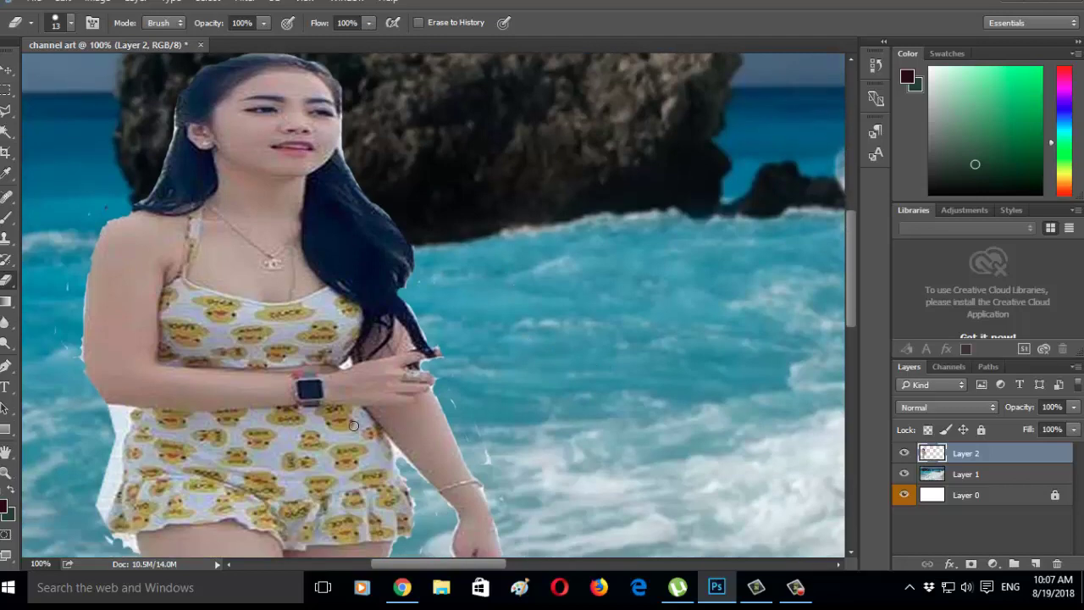
Step: Zoom out to 33.3% to see the whole beach image and open Layer 2's Blending Options
left_click(7, 88)
left_click(6, 474)
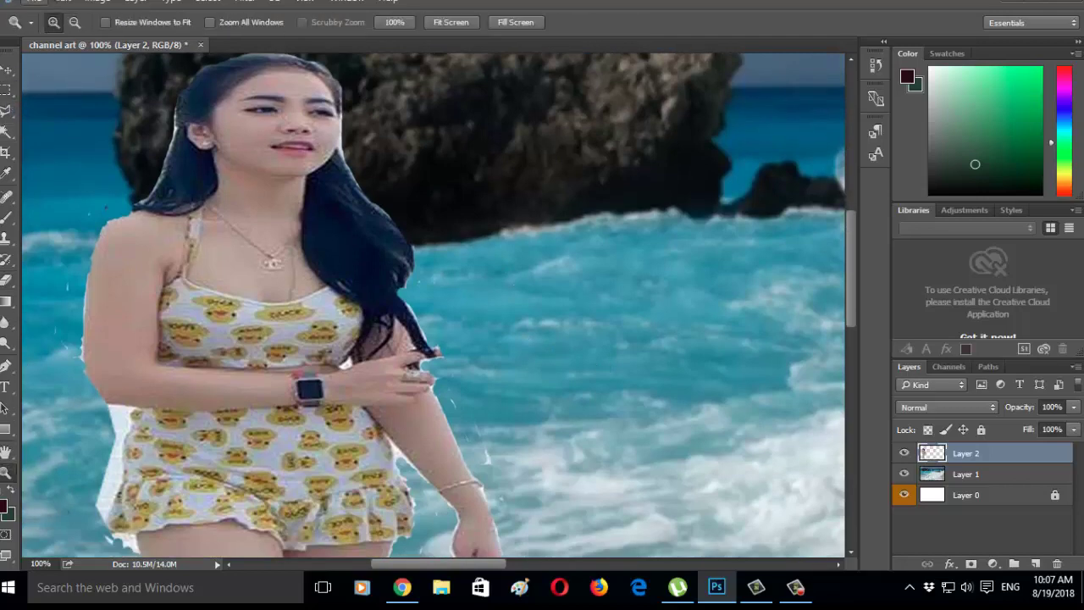
left_click(75, 22)
left_click(585, 368)
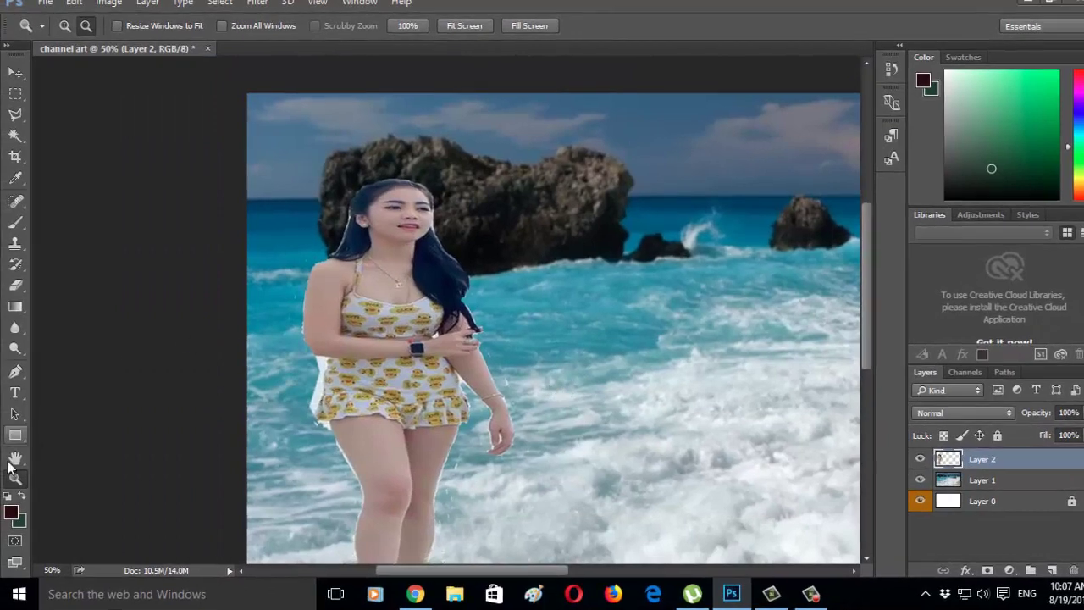
left_click(5, 451)
left_click_drag(667, 326, 476, 297)
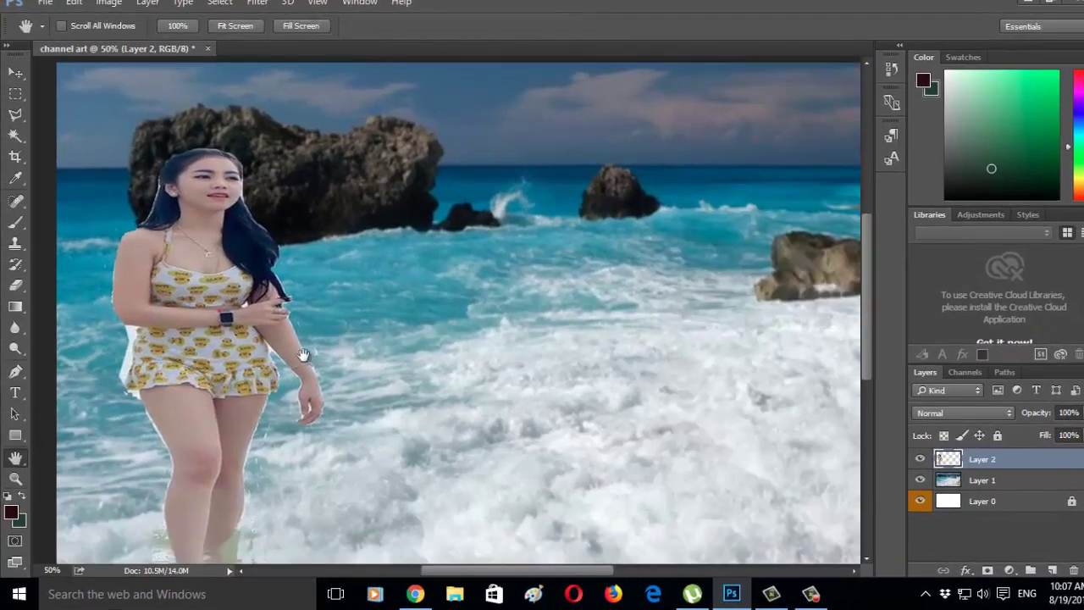
left_click(15, 478)
left_click(196, 356)
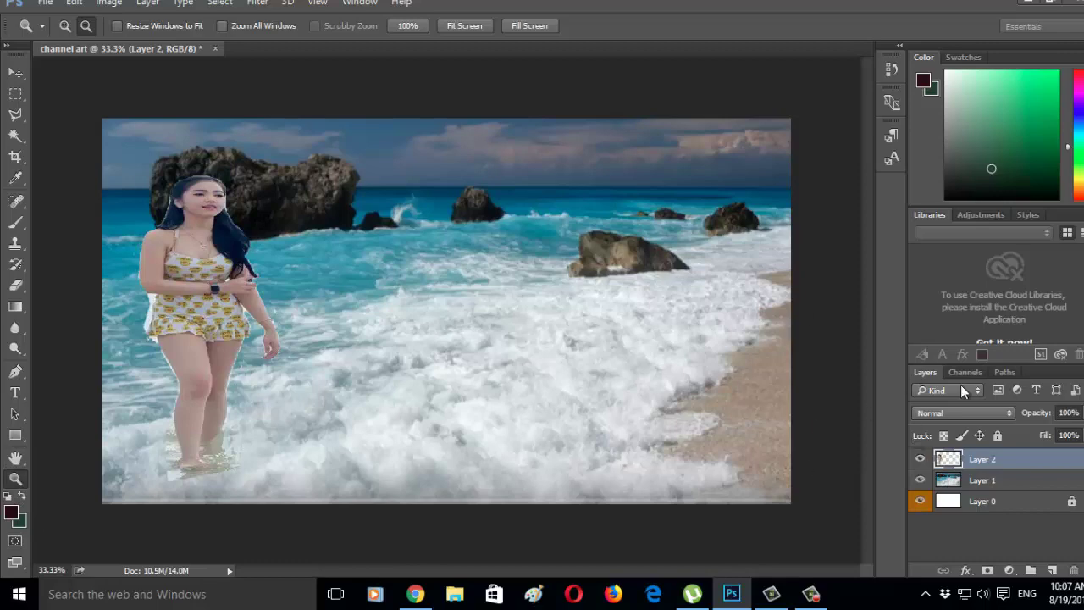
double_click(942, 462)
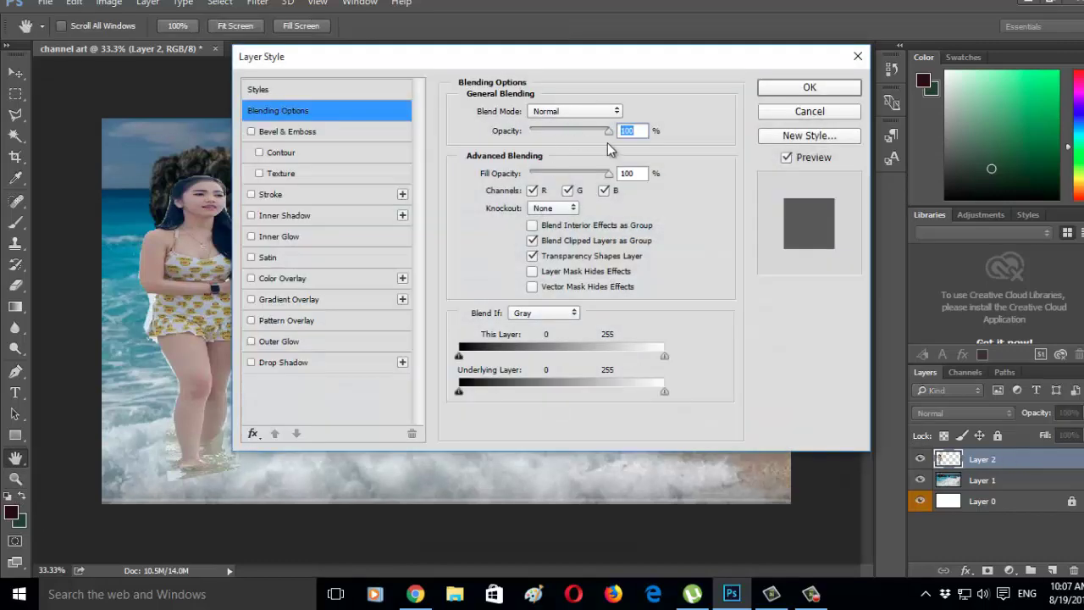
Step: Give Layer 2 a Fill Opacity of 93% with Opacity at 100%, and apply
mouse_move(608, 129)
left_mouse_down()
mouse_move(573, 110)
mouse_move(590, 123)
left_mouse_up()
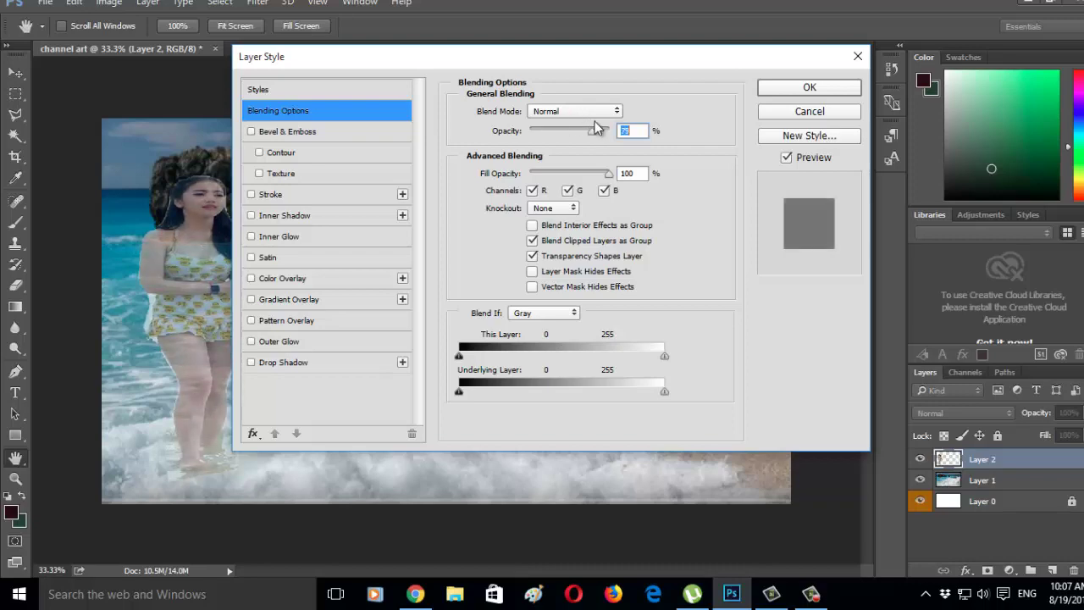
mouse_move(636, 57)
left_mouse_down()
mouse_move(749, 158)
mouse_move(832, 170)
left_mouse_up()
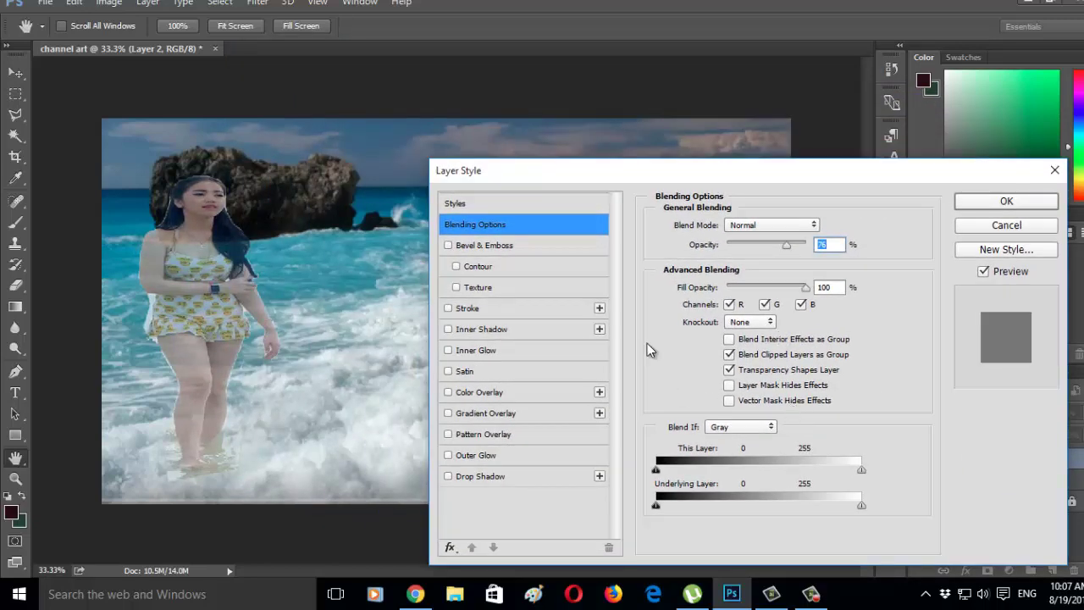
mouse_move(806, 288)
left_mouse_down()
mouse_move(779, 288)
mouse_move(792, 284)
left_mouse_up()
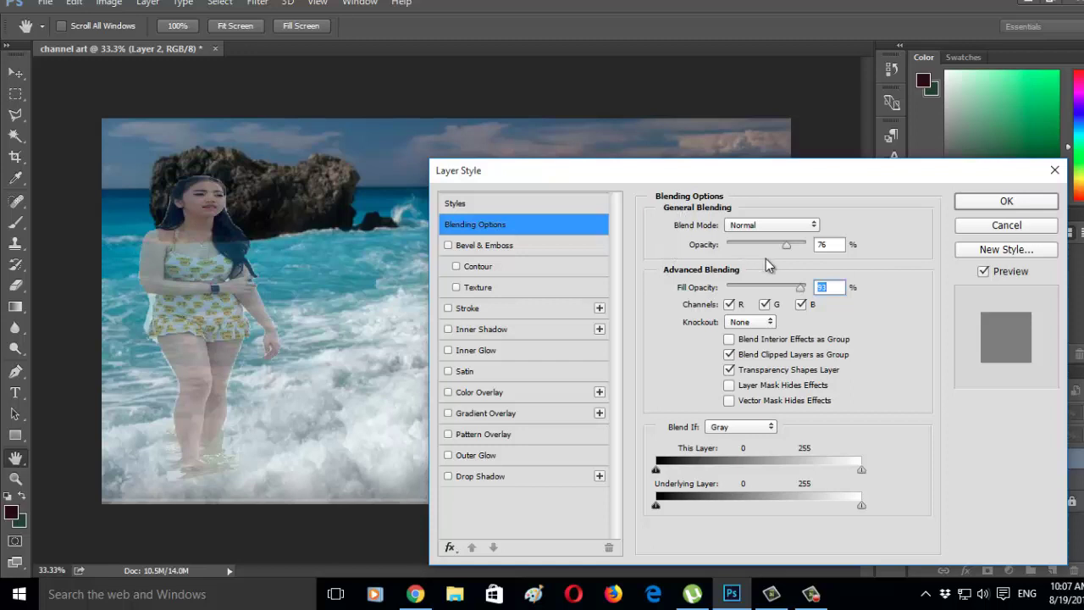
left_click_drag(786, 246, 815, 247)
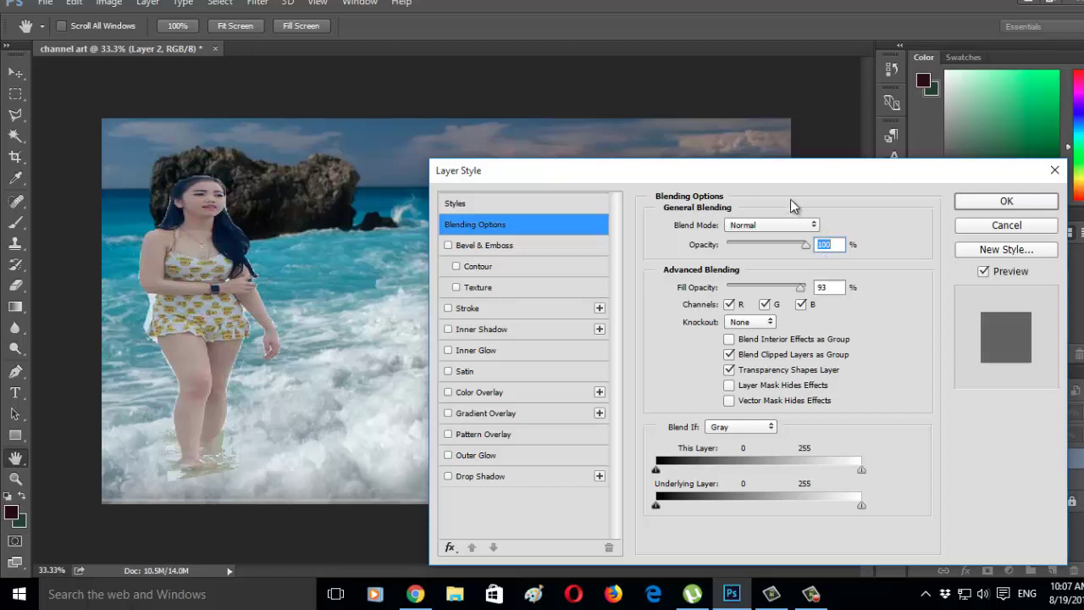
left_click(1023, 205)
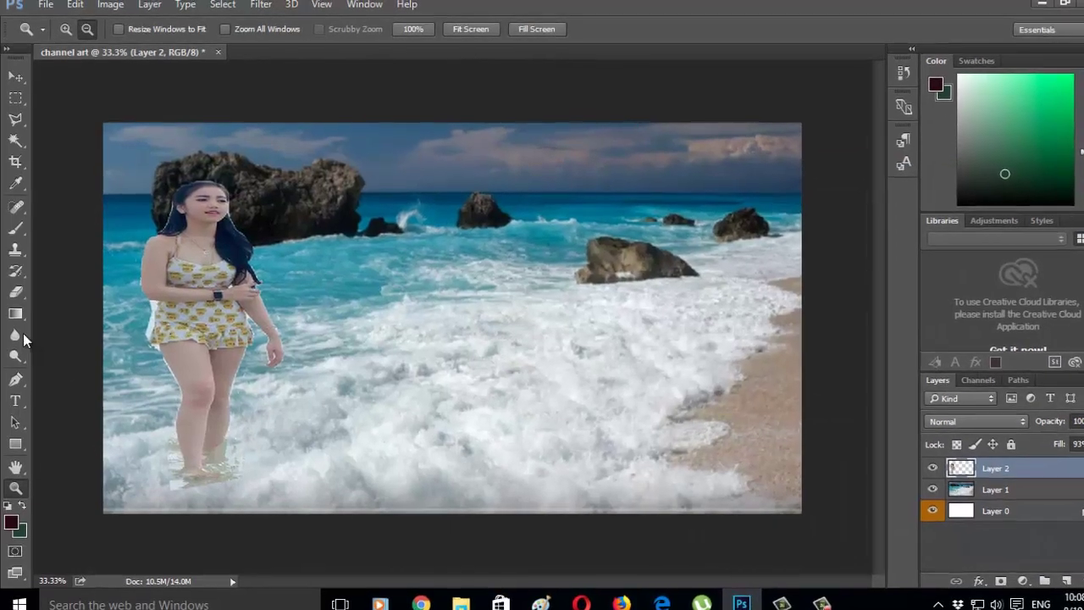
Step: Zoom to 50% and centre the woman in the view
key("e")
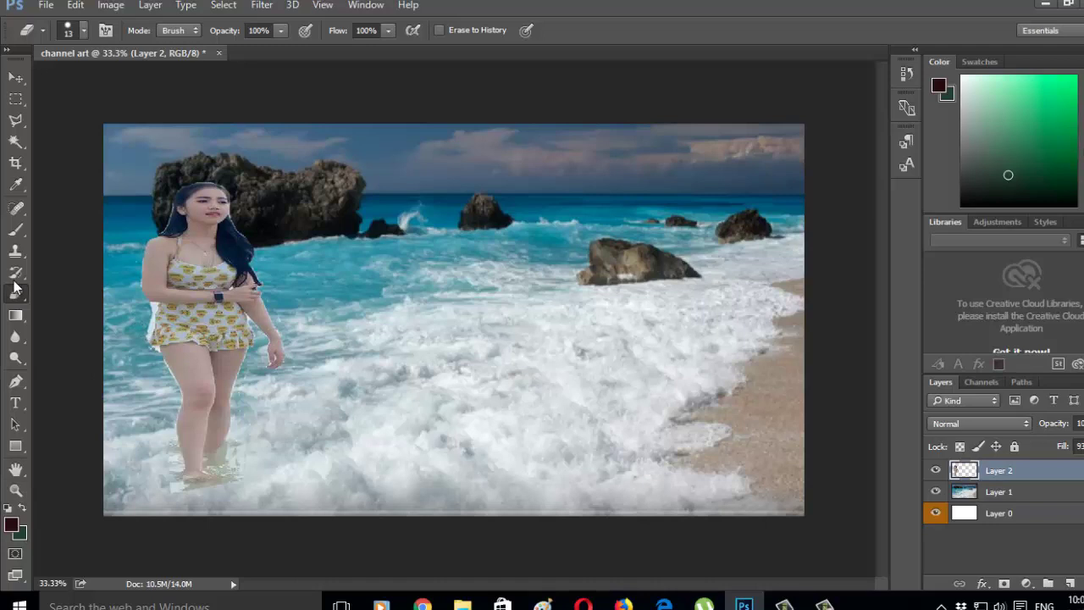
left_click(15, 490)
left_click(285, 381, "alt")
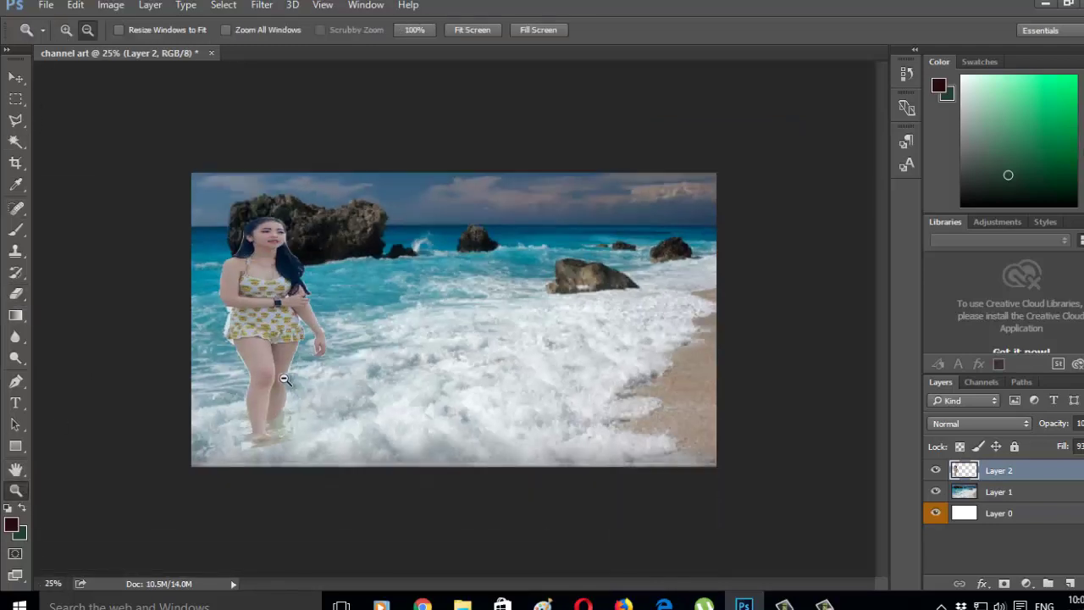
left_click(364, 371)
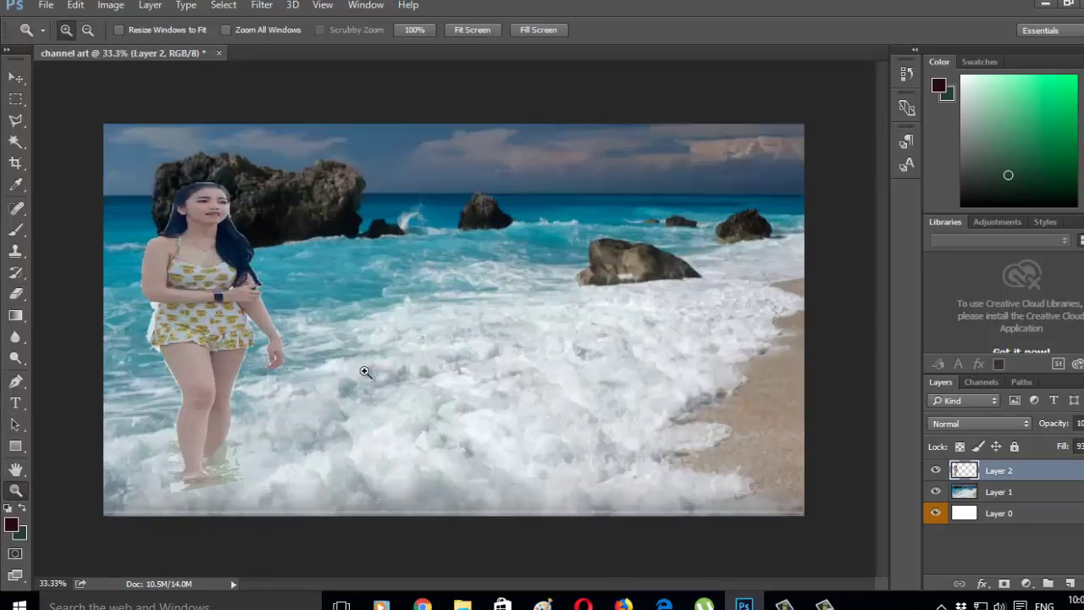
left_click(362, 371)
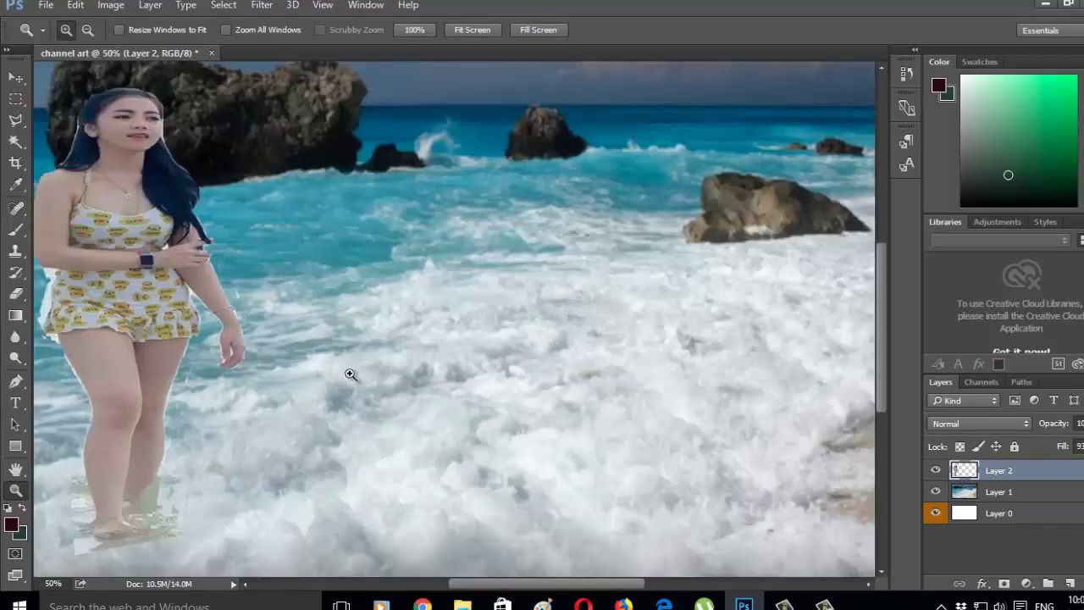
left_click(15, 469)
left_click_drag(134, 399, 183, 420)
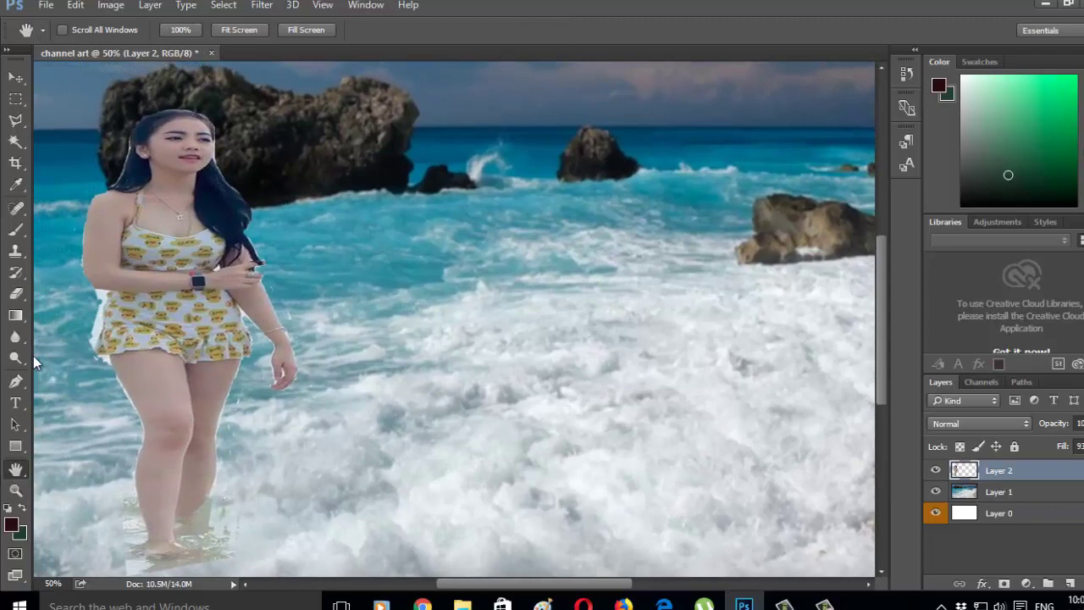
left_click(17, 293)
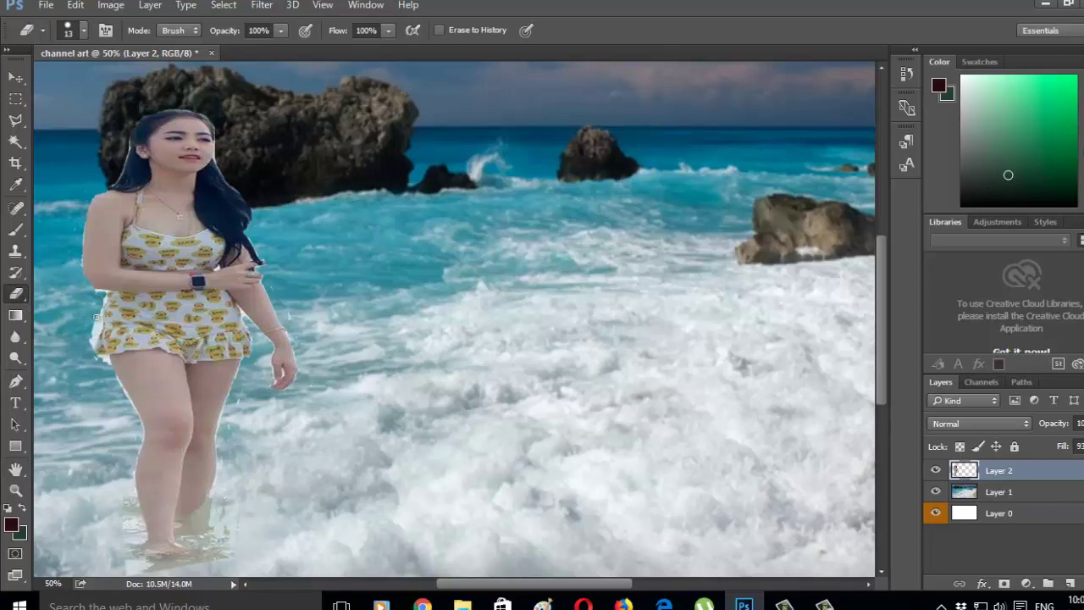
Step: Zoom to 200% on the woman's hand and pan down to the patterned skirt
left_click(15, 490)
left_click(253, 378)
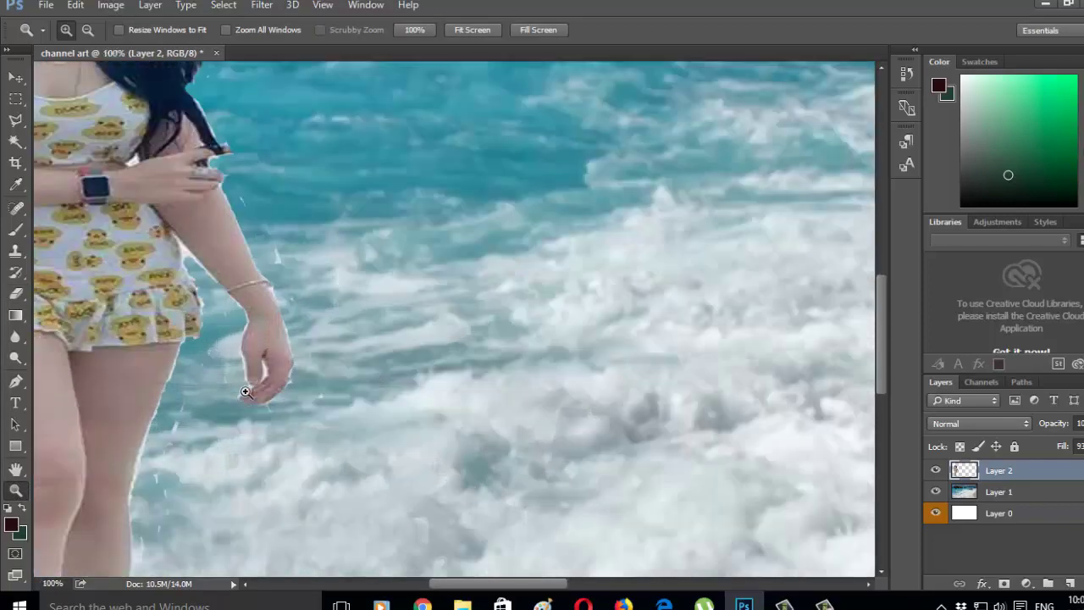
left_click_drag(115, 261, 458, 522)
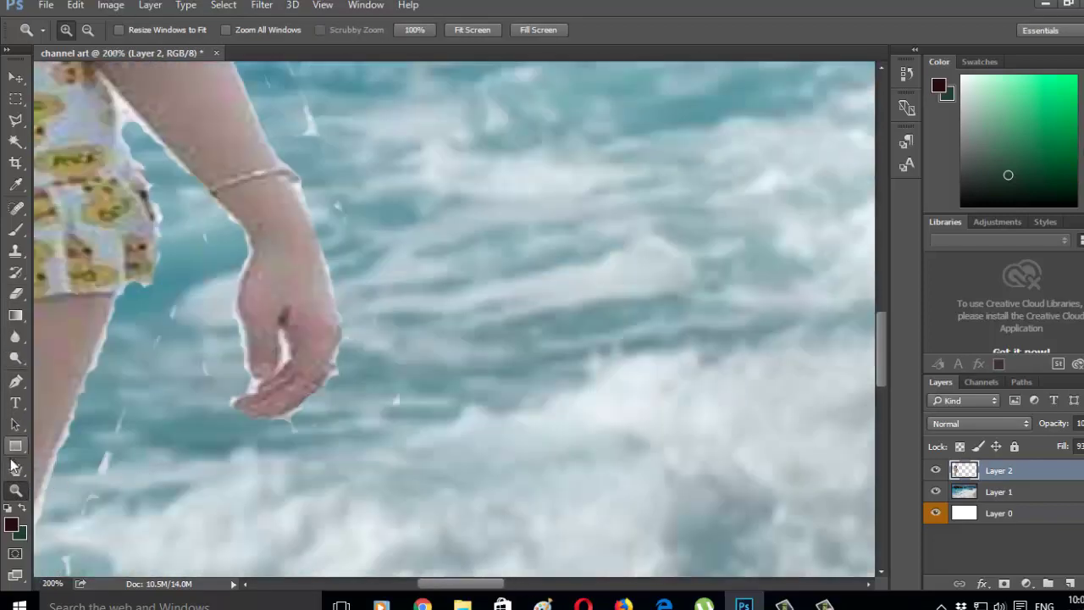
left_click(15, 469)
mouse_move(73, 424)
left_mouse_down()
mouse_move(551, 358)
mouse_move(468, 370)
left_mouse_up()
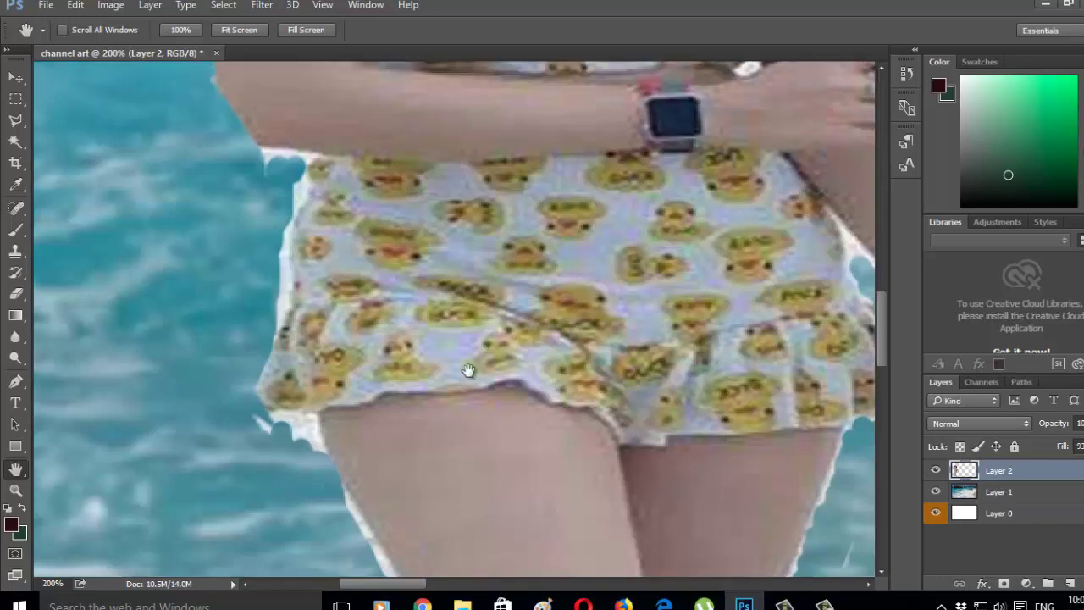
Step: Erase the white fringe along the skirt's left edge
left_click(16, 293)
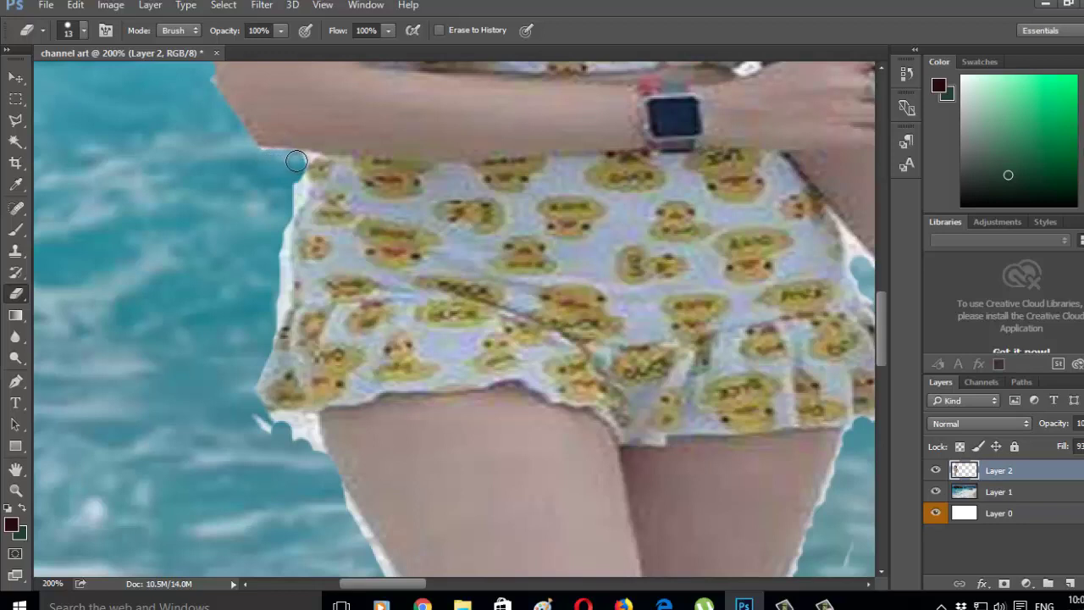
mouse_move(294, 172)
left_mouse_down()
mouse_move(247, 404)
mouse_move(288, 425)
mouse_move(306, 421)
mouse_move(290, 436)
mouse_move(277, 421)
left_mouse_up()
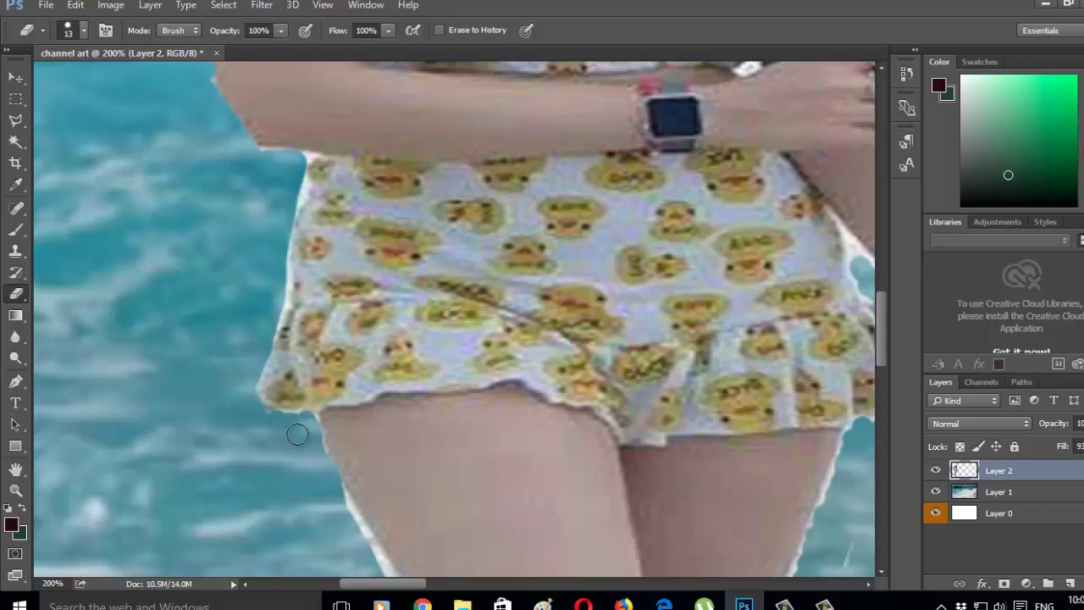
scroll(297, 432, "down", 1)
scroll(300, 426, "down", 1)
scroll(306, 389, "down", 1)
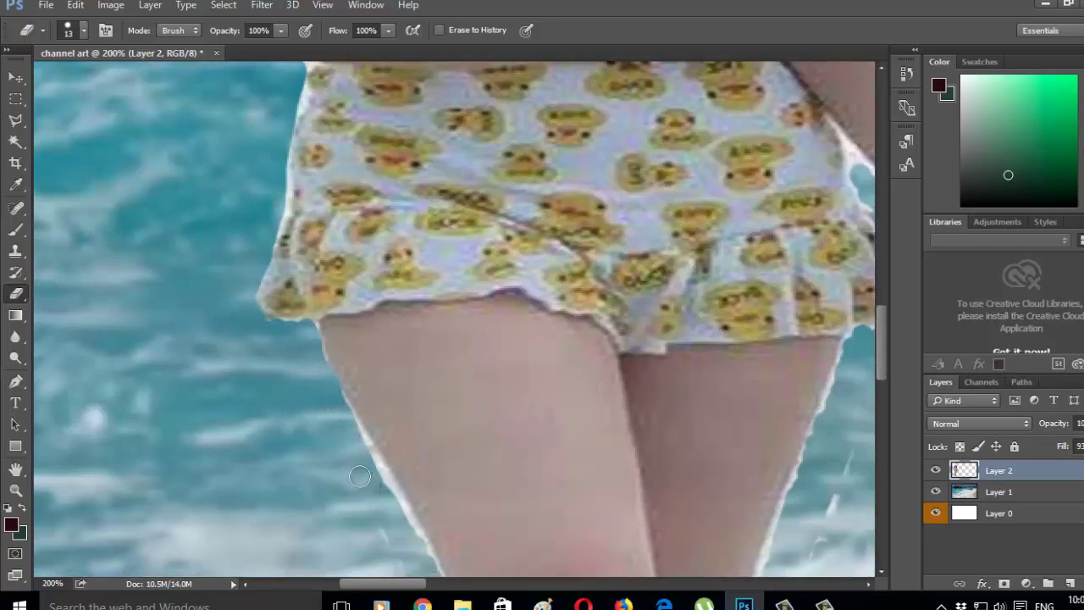
Step: Erase the fringe down the left edge of the leg from knee to lower leg
left_click_drag(351, 434, 399, 520)
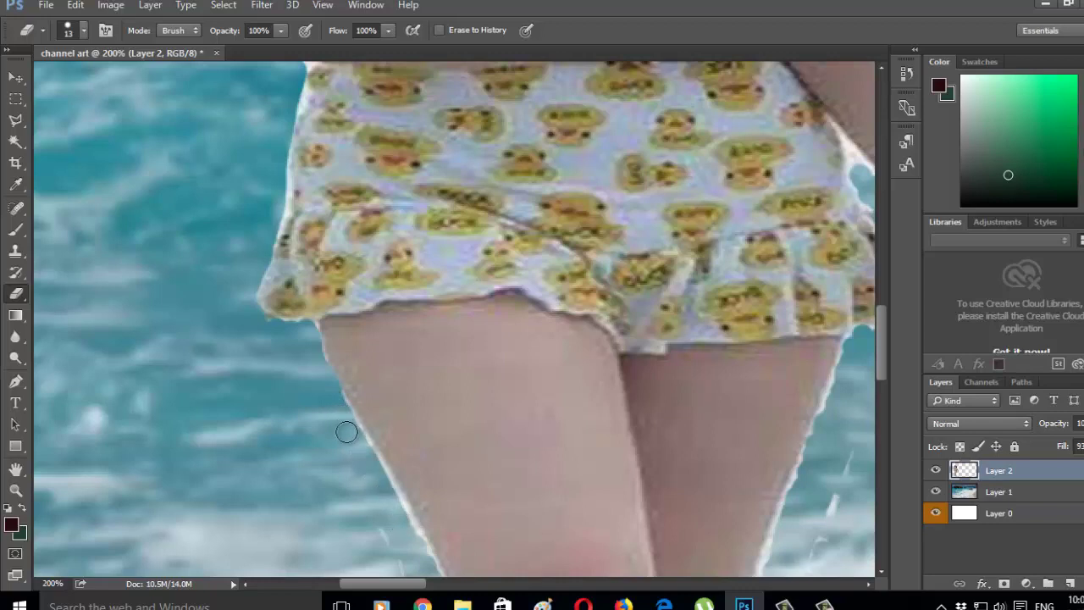
left_click_drag(348, 431, 407, 526)
scroll(431, 363, "down", 1)
scroll(426, 411, "down", 3)
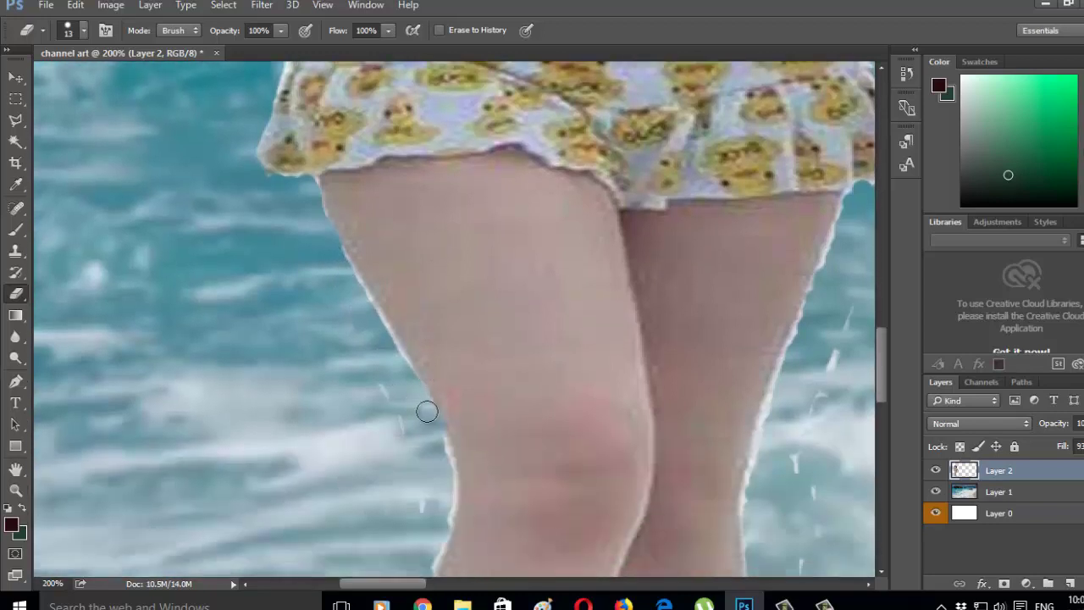
scroll(395, 384, "down", 1)
mouse_move(394, 384)
left_mouse_down()
mouse_move(447, 452)
mouse_move(445, 526)
left_mouse_up()
scroll(376, 375, "down", 3)
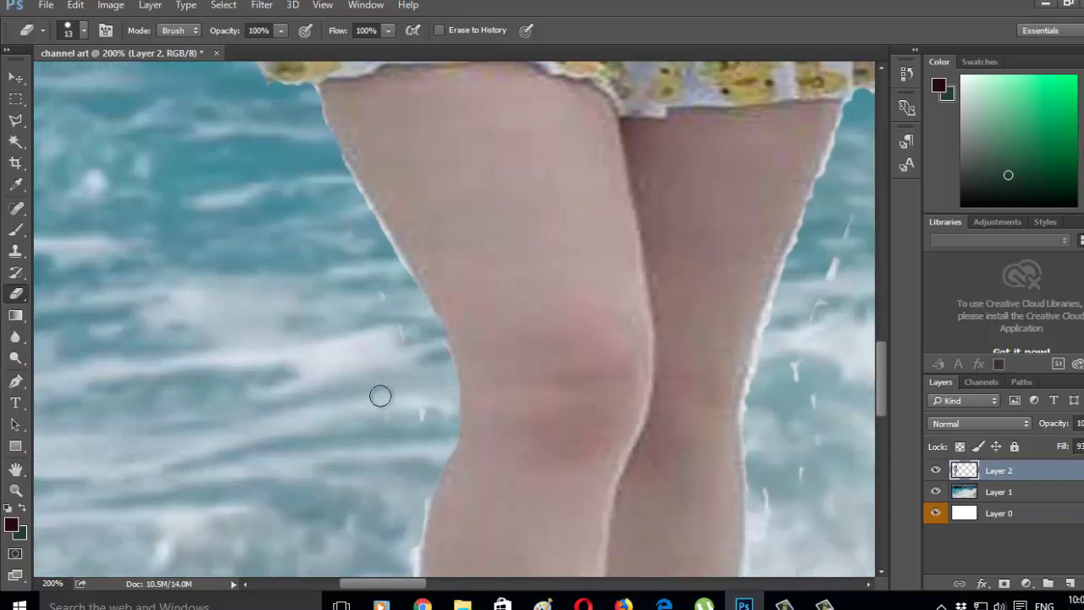
scroll(380, 392, "down", 6)
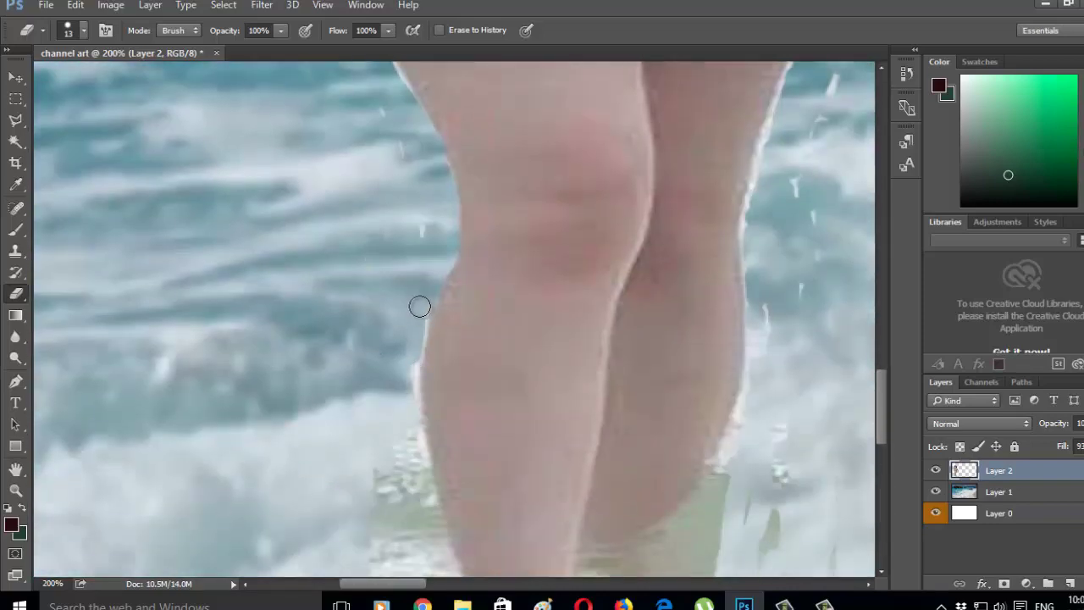
mouse_move(417, 310)
left_mouse_down()
mouse_move(410, 399)
mouse_move(421, 462)
left_mouse_up()
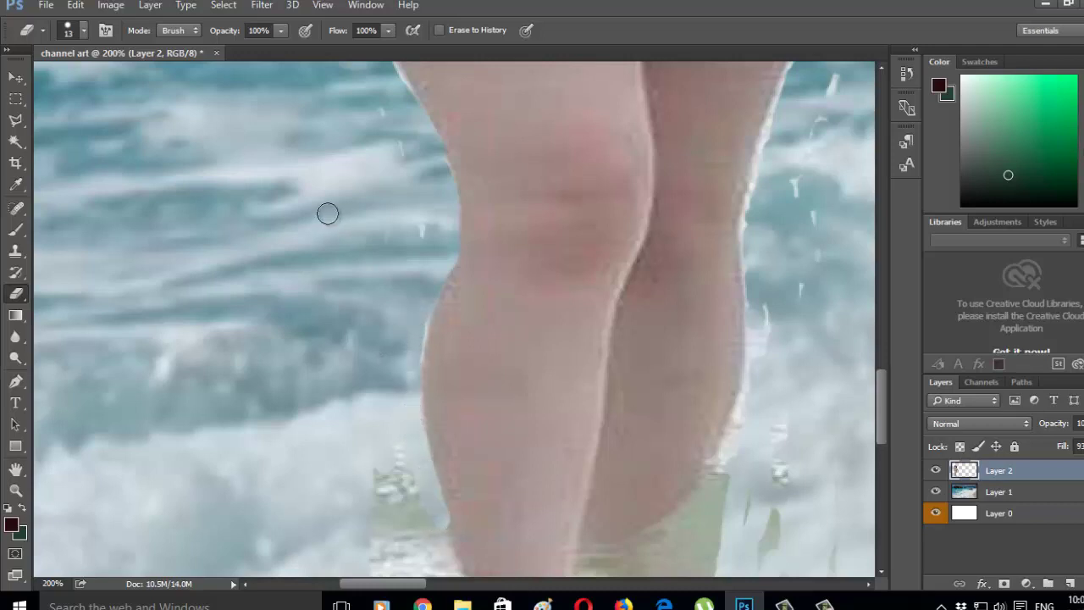
scroll(330, 213, "down", 3)
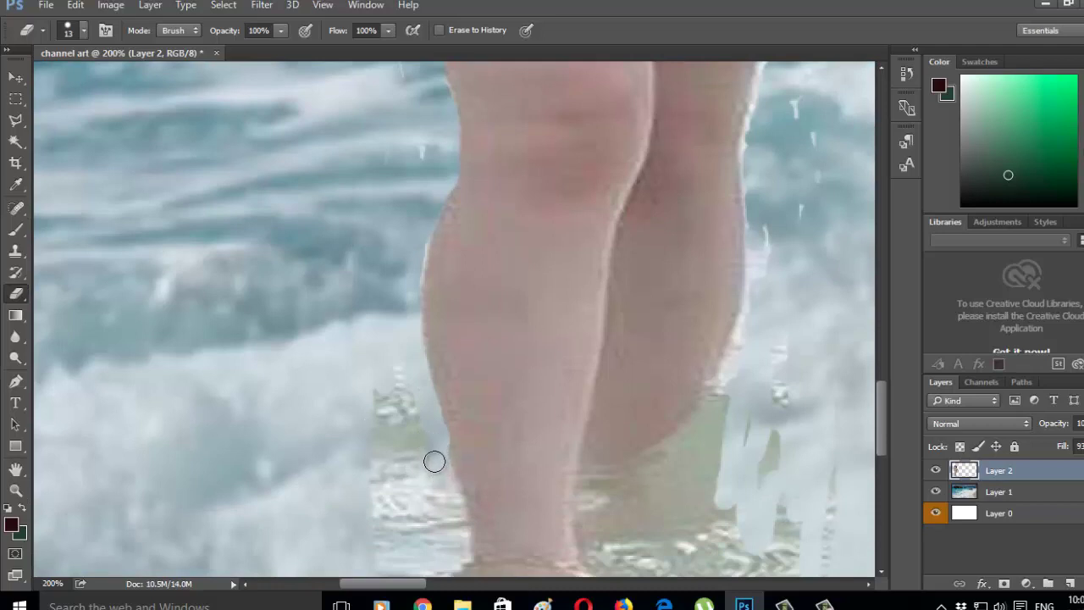
left_click_drag(435, 454, 444, 563)
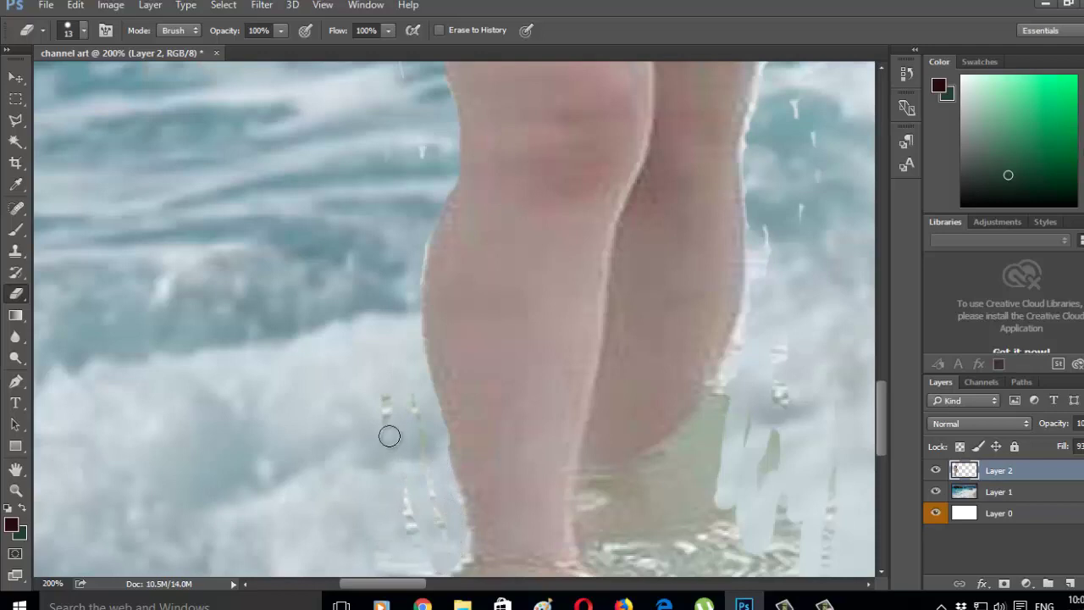
Step: Erase the leftover strips along the left side of the foot
scroll(520, 421, "down", 3)
scroll(520, 421, "down", 2)
left_click_drag(438, 496, 402, 388)
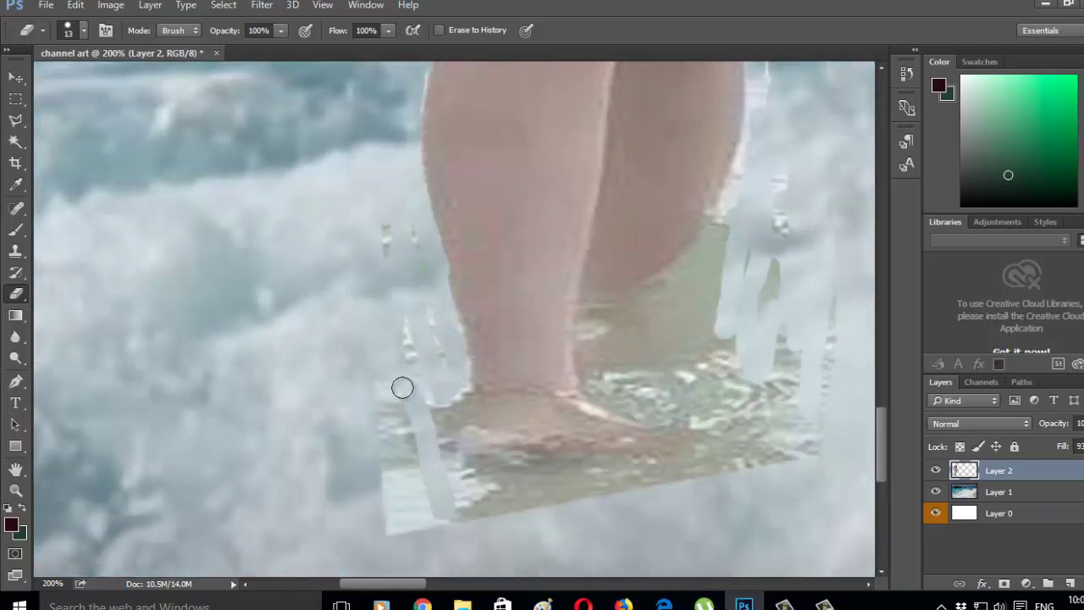
mouse_move(413, 525)
left_mouse_down()
mouse_move(415, 390)
mouse_move(372, 221)
mouse_move(414, 314)
mouse_move(438, 503)
mouse_move(483, 489)
mouse_move(423, 480)
left_mouse_up()
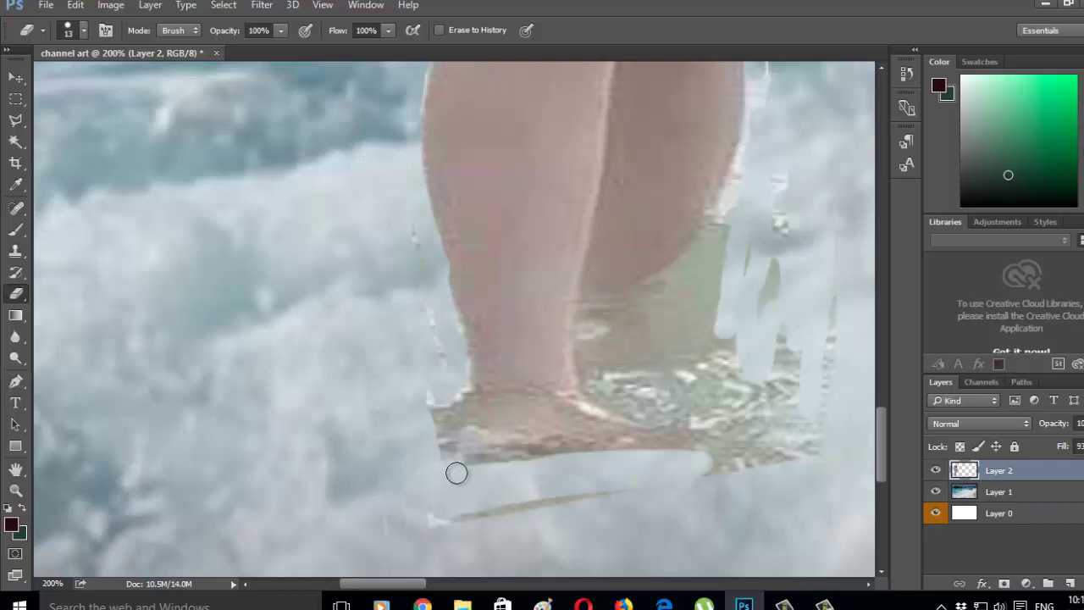
left_click_drag(616, 490, 409, 505)
left_click_drag(749, 404, 719, 432)
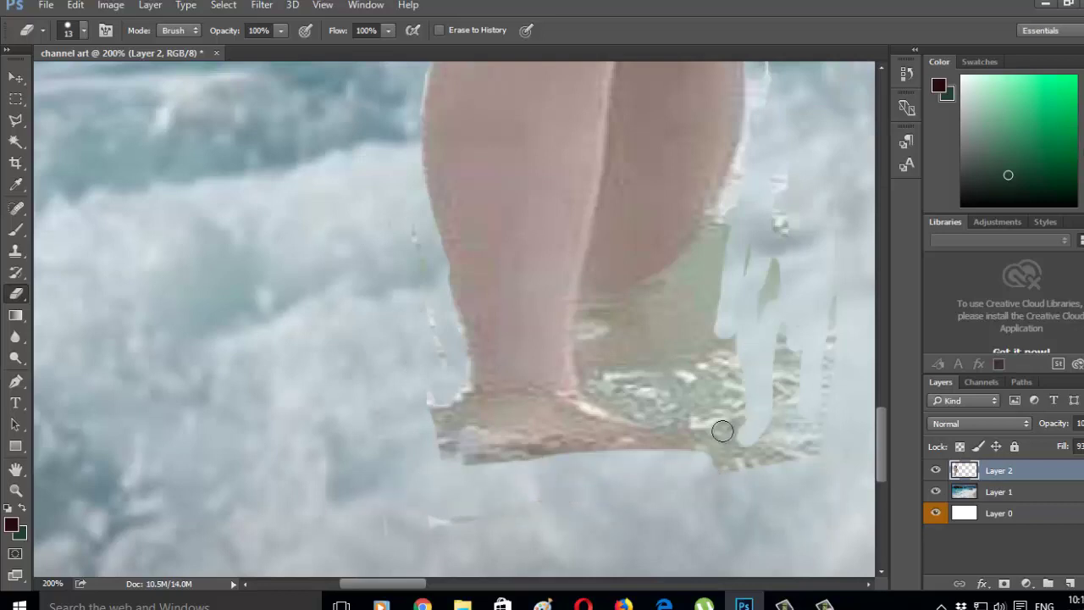
Step: Erase the strips and green patch right of the foot and along the right calf edge
scroll(737, 404, "up", 3)
scroll(737, 404, "down", 3)
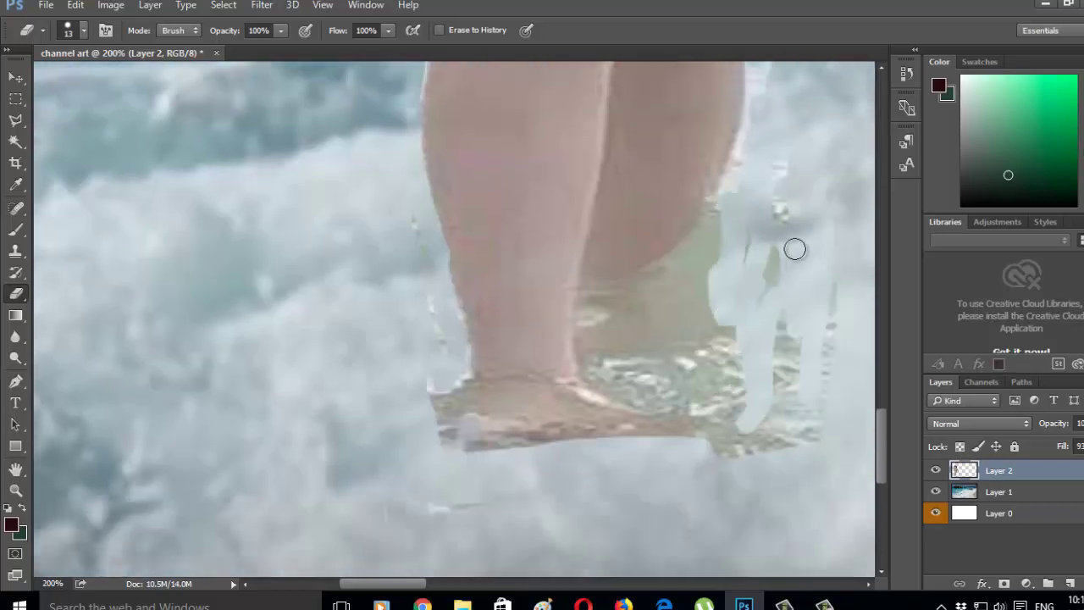
mouse_move(765, 412)
left_mouse_down()
mouse_move(785, 446)
mouse_move(765, 298)
mouse_move(719, 234)
mouse_move(724, 272)
left_mouse_up()
scroll(737, 280, "up", 3)
scroll(765, 281, "up", 2)
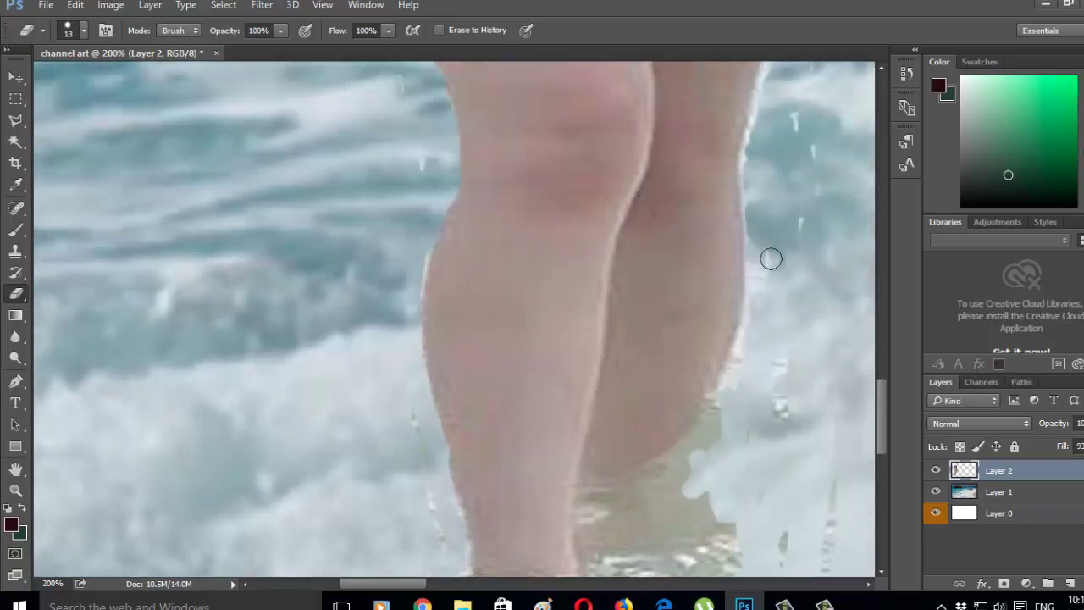
left_click_drag(757, 273, 728, 387)
scroll(774, 353, "up", 1)
scroll(772, 317, "up", 1)
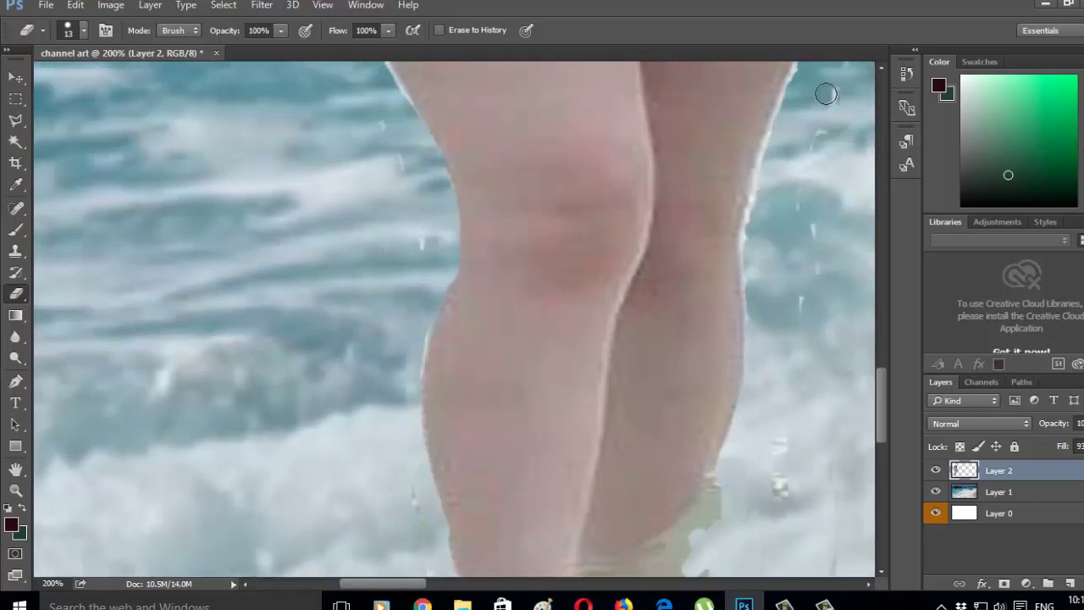
scroll(751, 328, "up", 1)
scroll(751, 329, "up", 1)
scroll(828, 320, "up", 2)
Step: Bring the arm into view and erase the whitish fringe along arm and dress plus nearby white streaks
scroll(827, 319, "up", 2)
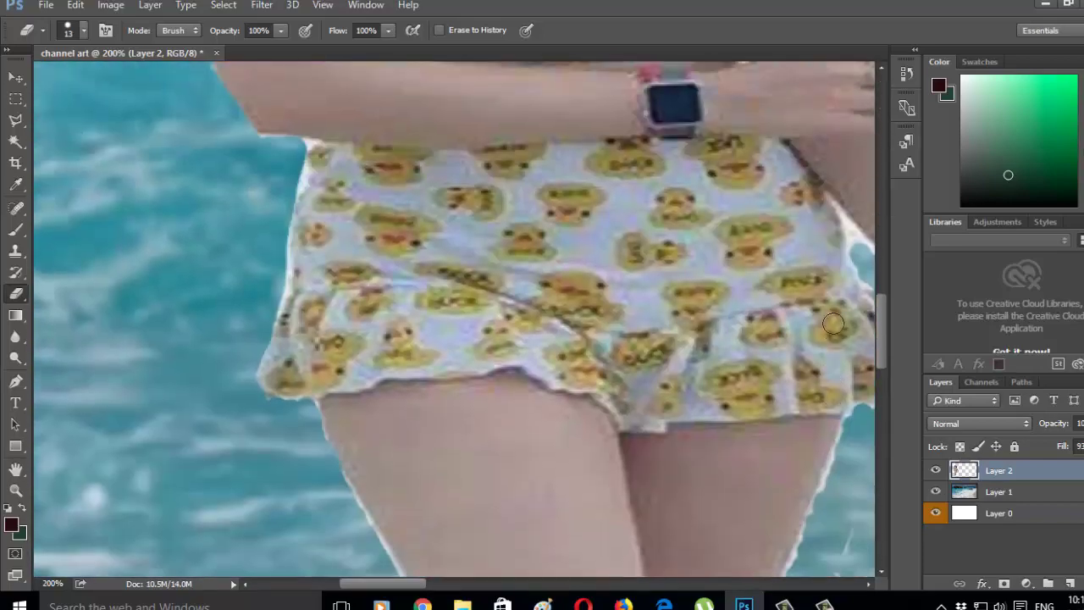
scroll(508, 373, "up", 1)
left_click(15, 468)
left_click_drag(592, 393, 506, 410)
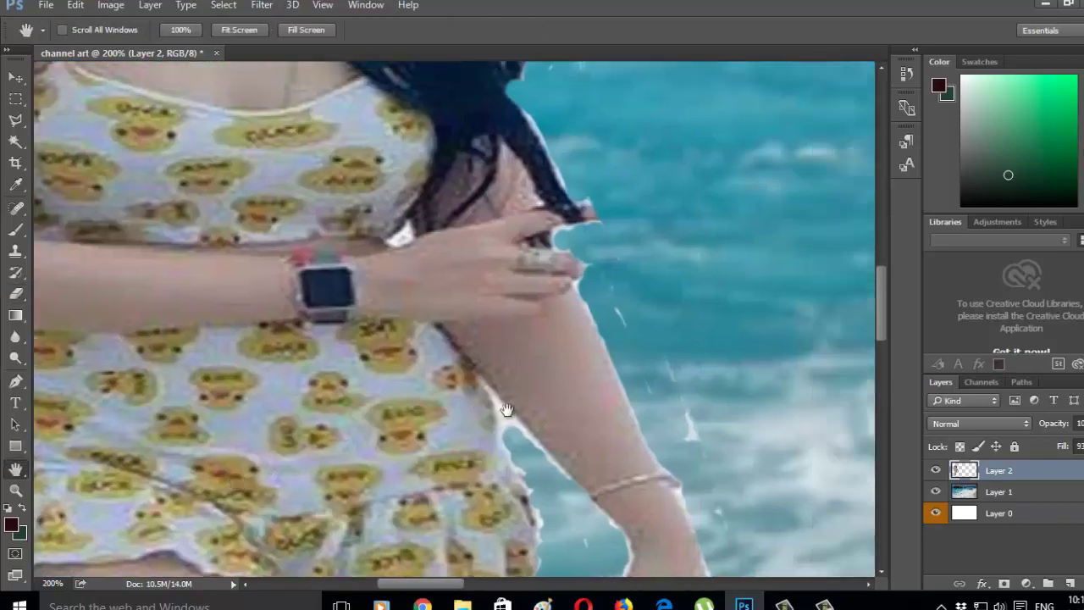
left_click(15, 293)
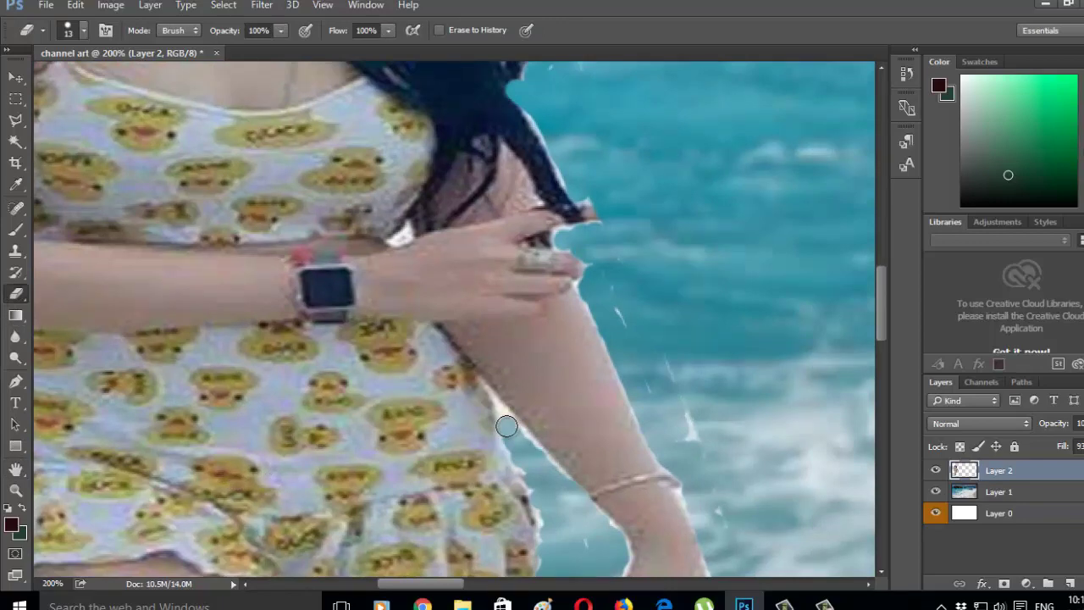
mouse_move(507, 426)
left_mouse_down()
mouse_move(551, 520)
mouse_move(560, 517)
left_mouse_up()
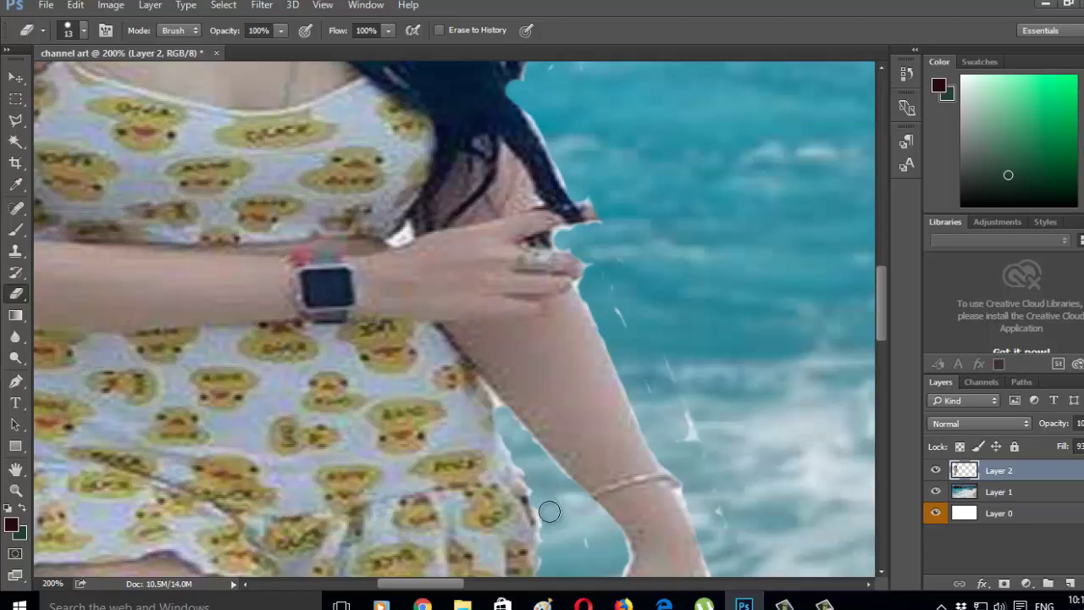
left_click_drag(637, 330, 721, 494)
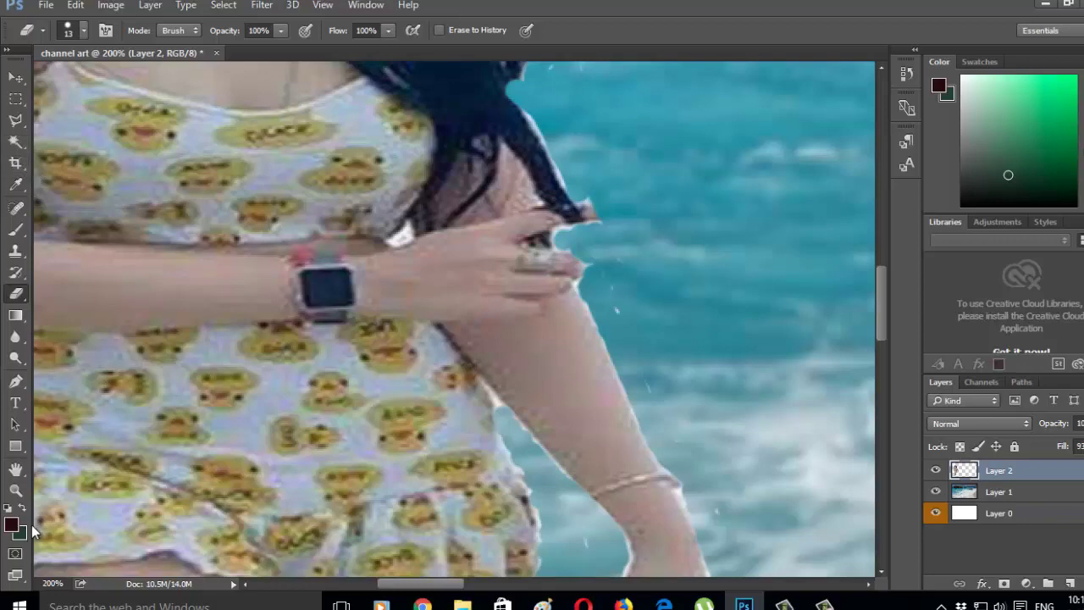
left_click(15, 489)
Step: Zoom out to 50% and pan so the whole woman figure is visible
left_click(88, 29)
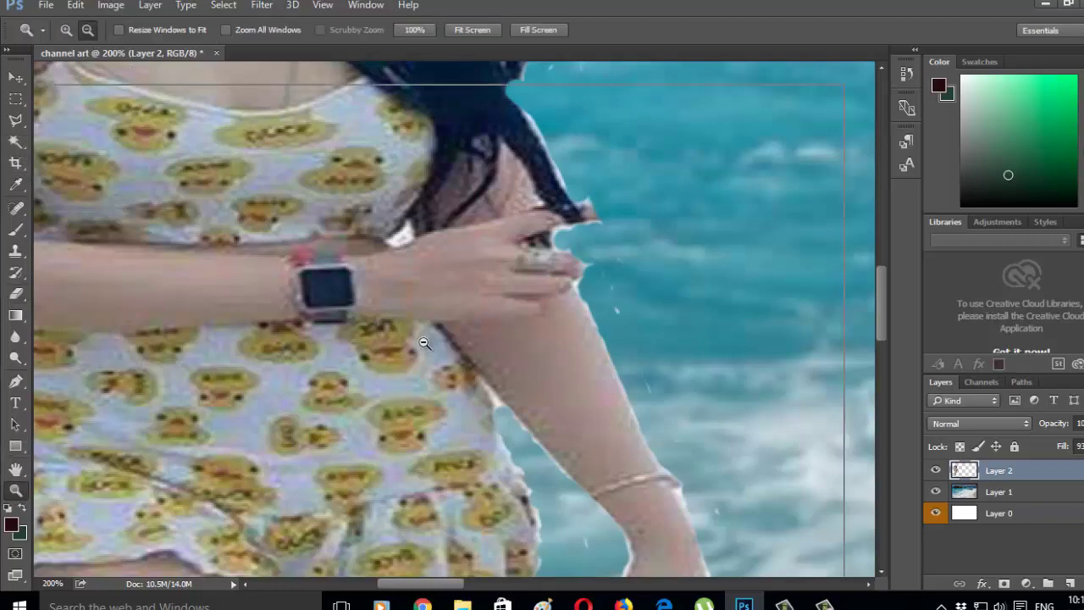
left_click(423, 342)
left_click(458, 323)
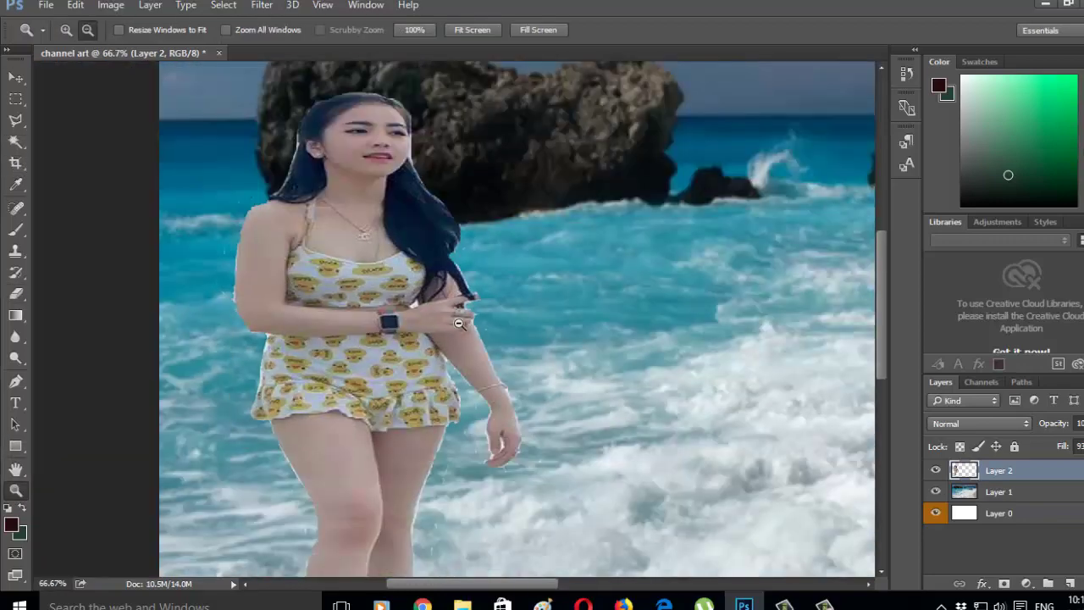
left_click(16, 469)
left_click_drag(698, 367, 538, 376)
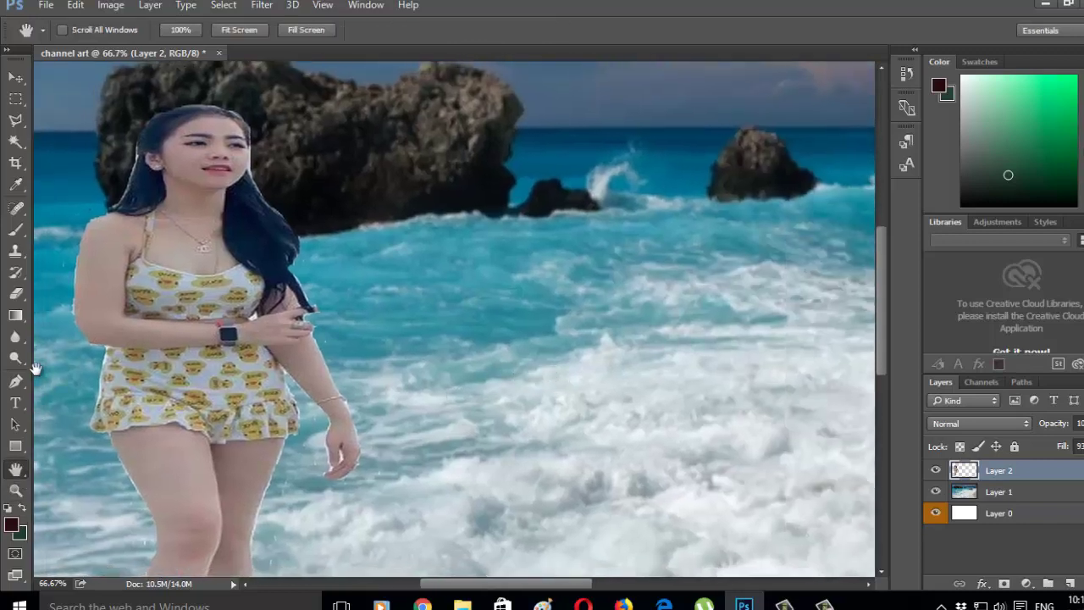
left_click(16, 490)
left_click(325, 345)
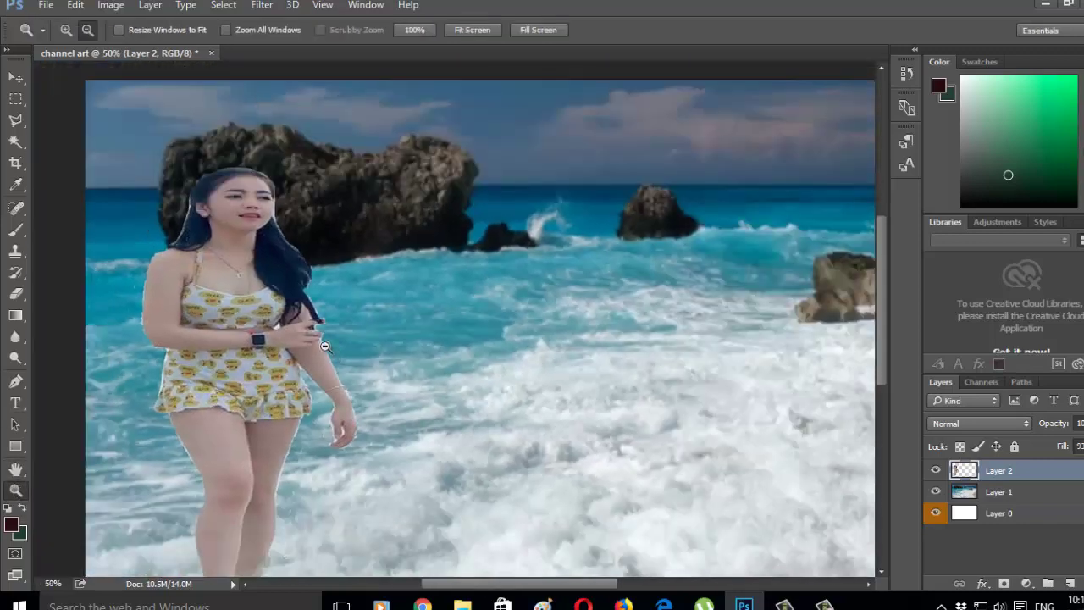
Step: Try the lasso and marquee tools, zoom out to the entire canvas, and keep Rectangular Marquee active
left_click(16, 121)
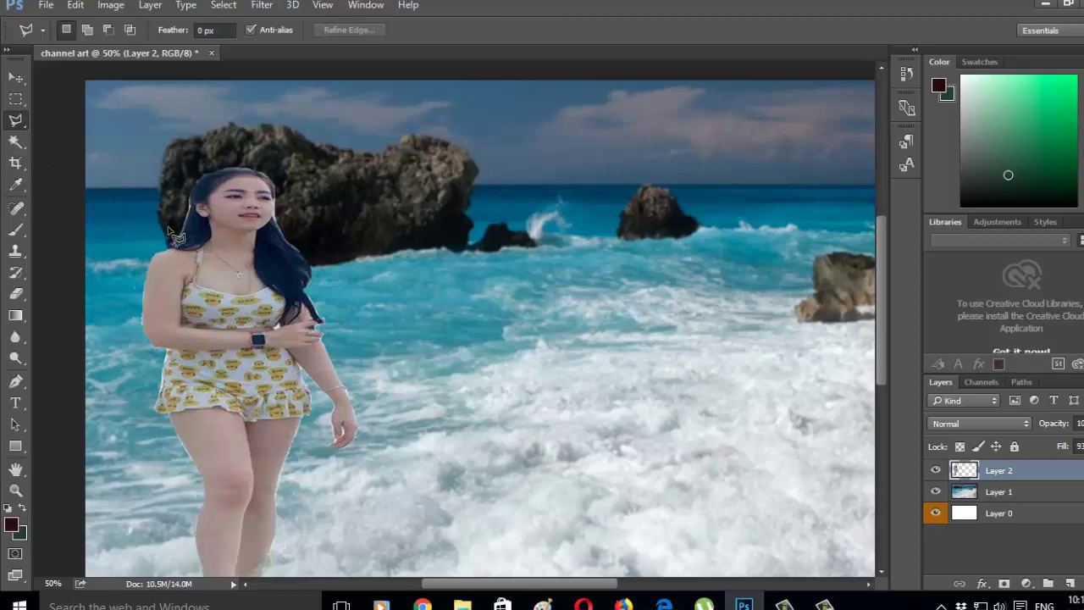
left_click(16, 99)
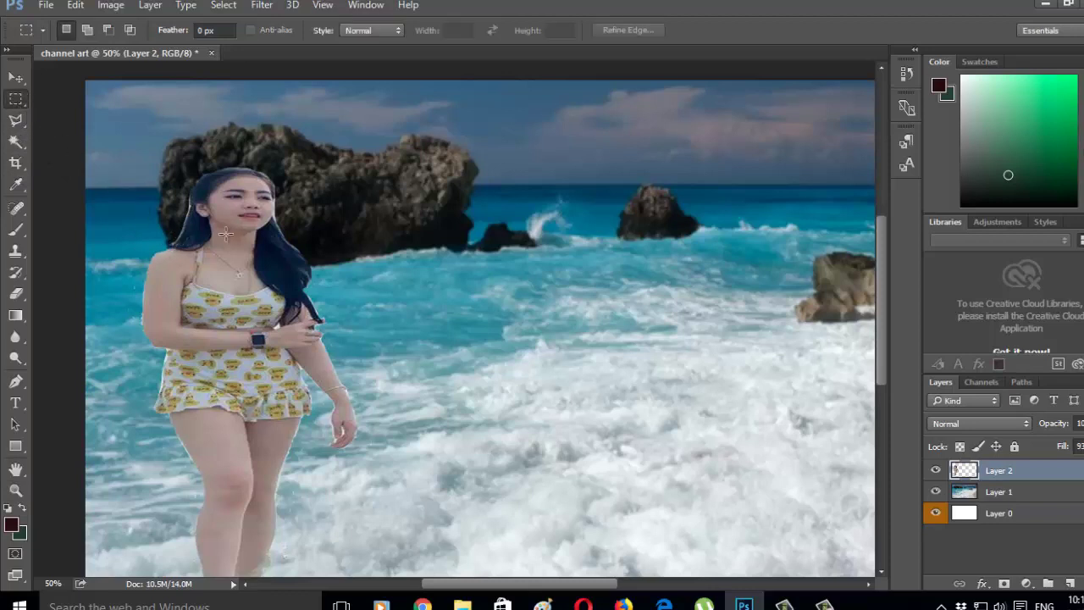
right_click(16, 101)
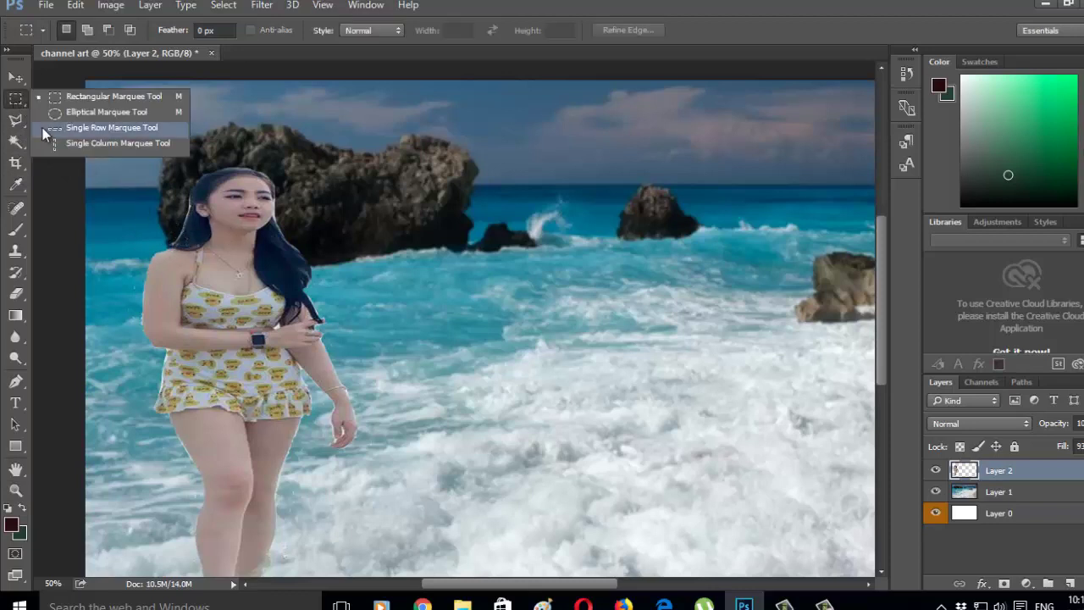
left_click(99, 98)
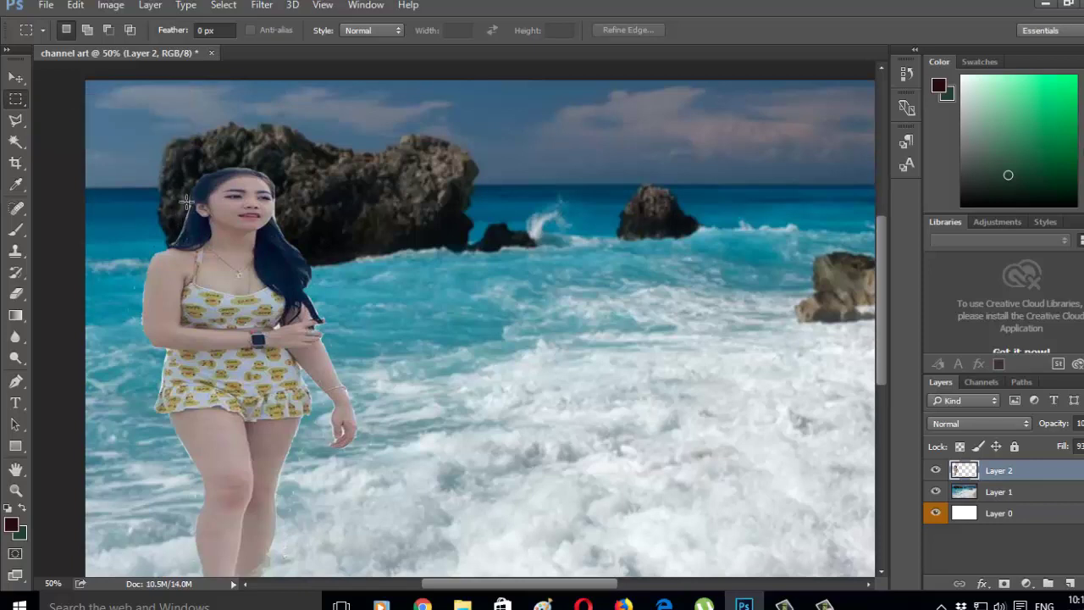
left_click(23, 124)
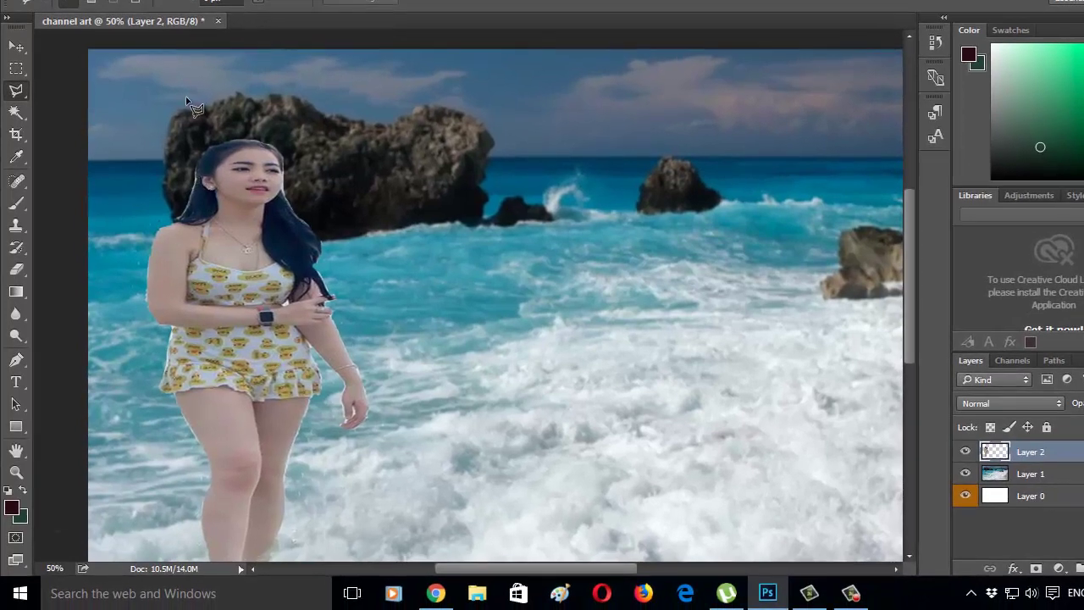
left_click(16, 68)
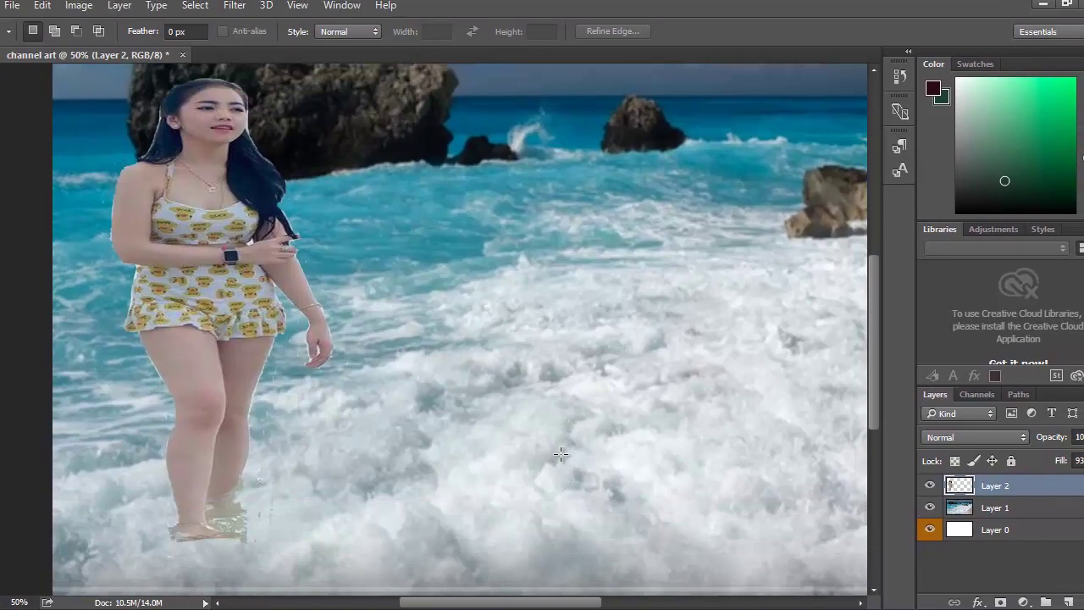
scroll(316, 423, "up", 2)
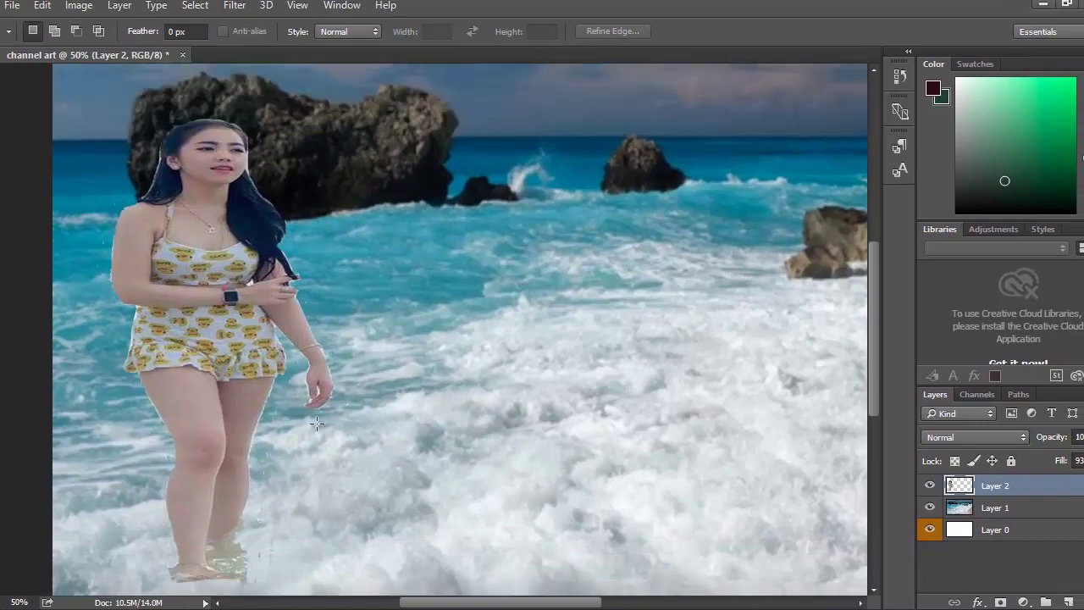
key("z")
left_click(461, 428, "alt")
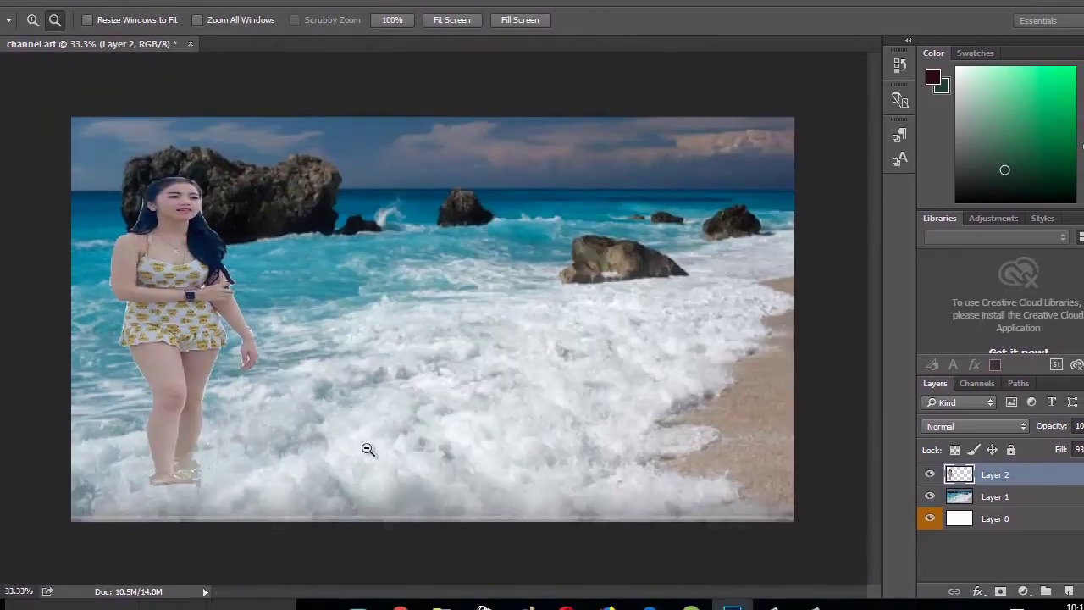
key("m")
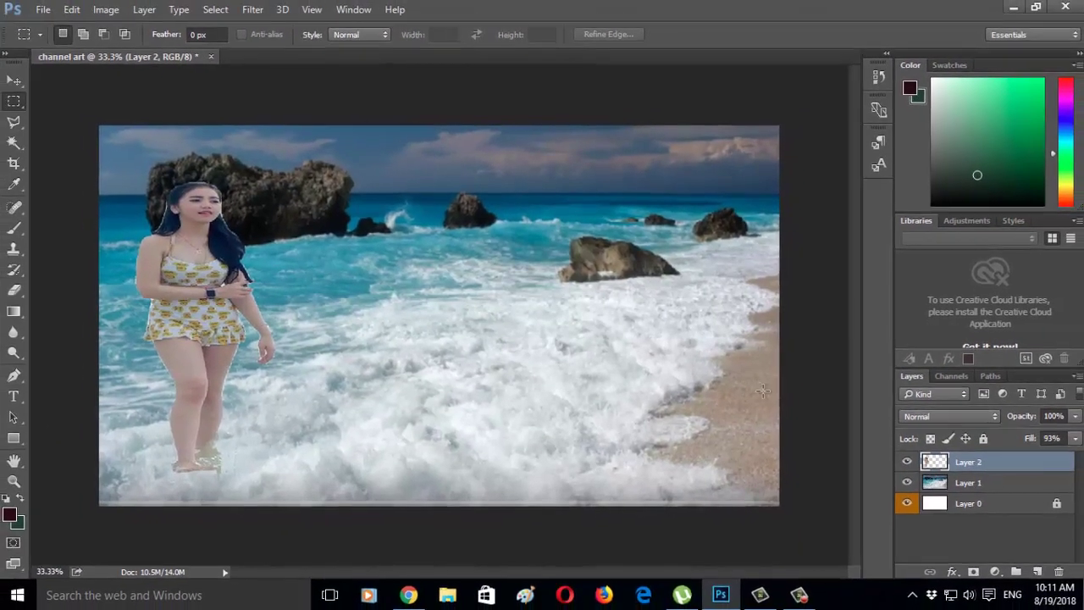
Step: Open image 15941523, the smiling woman in a white shawl, via File > Open
left_click(44, 10)
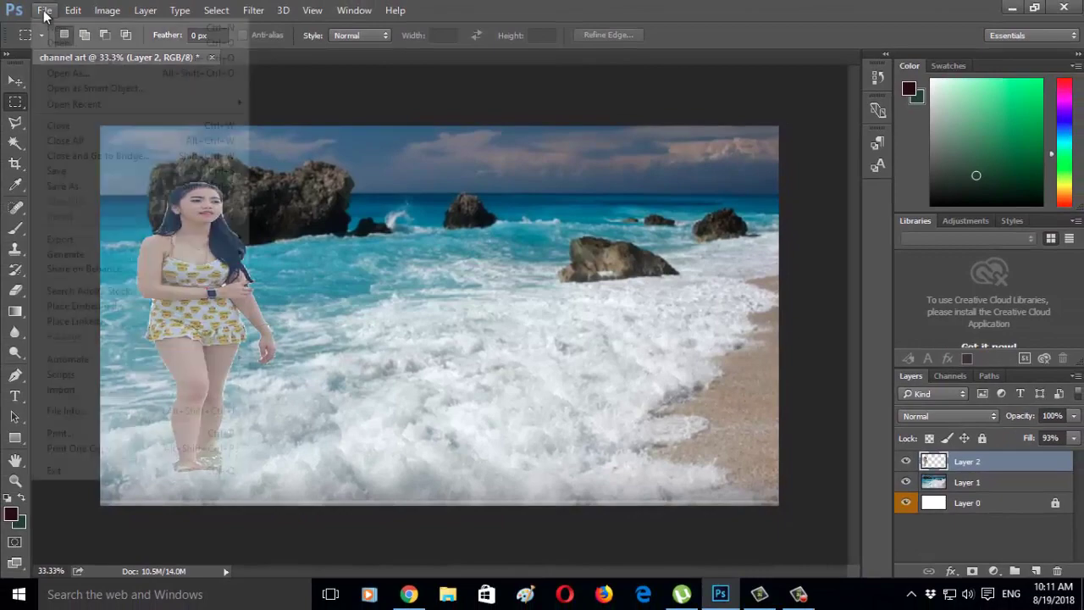
left_click(66, 41)
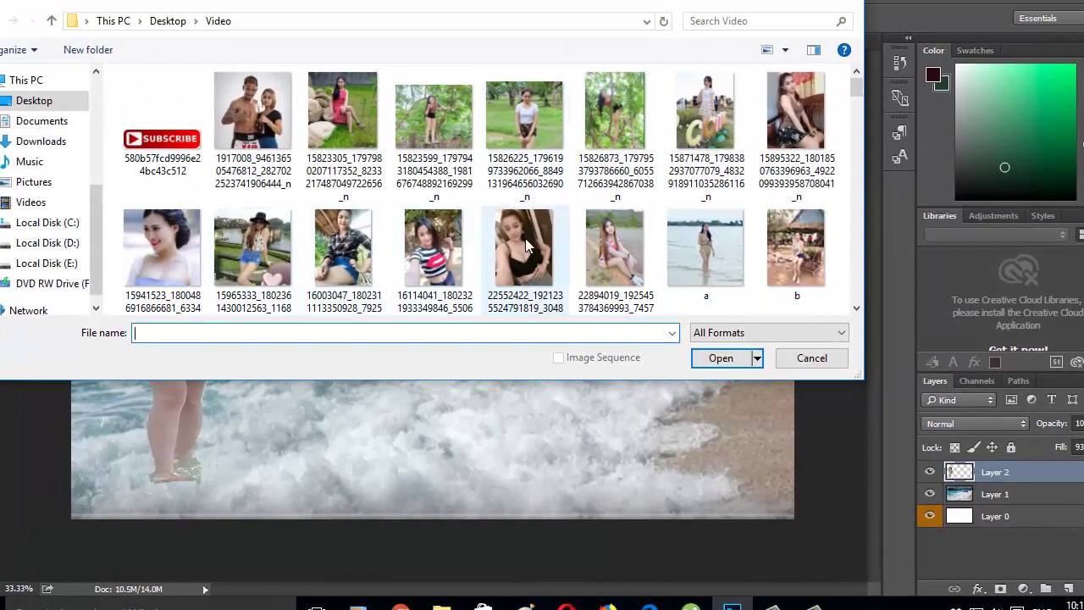
scroll(534, 225, "down", 3)
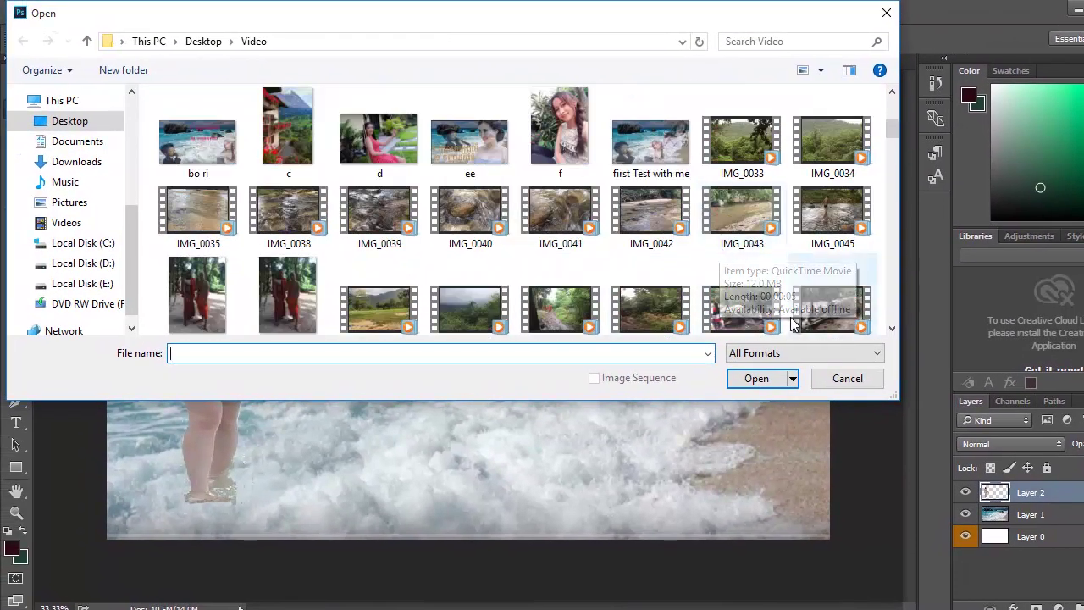
scroll(556, 244, "up", 3)
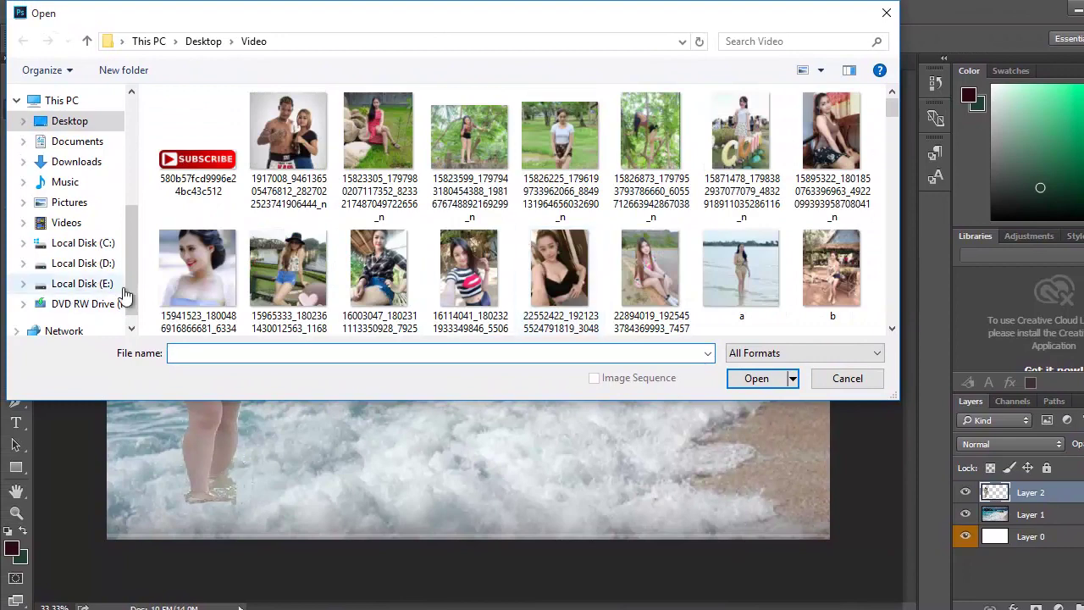
double_click(197, 268)
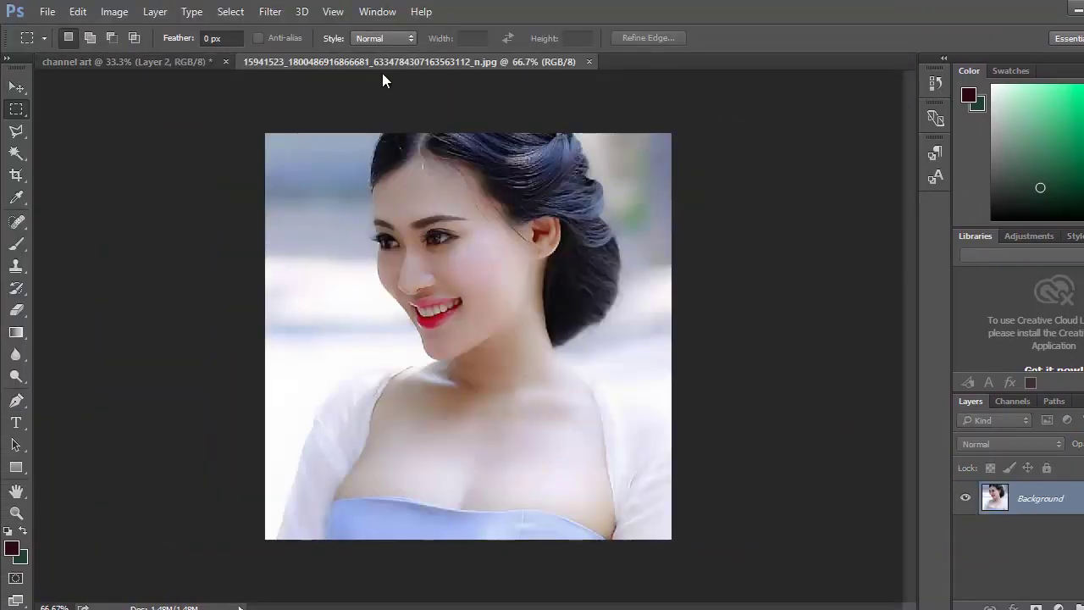
Step: Float the portrait JPG in its own window and enlarge it taller and wider
left_click_drag(382, 72, 646, 110)
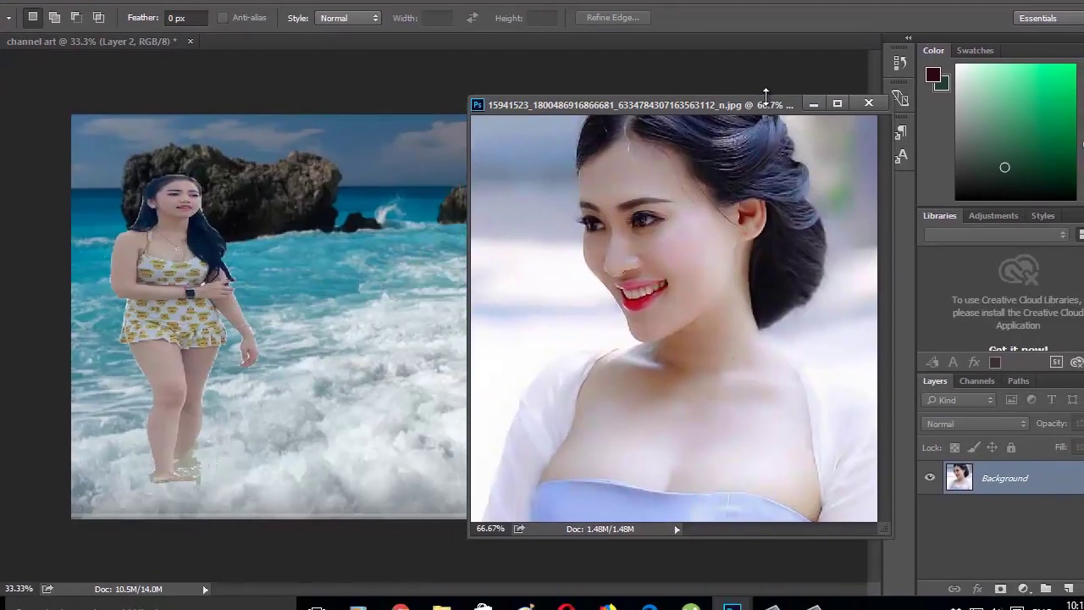
left_click_drag(764, 93, 773, 2)
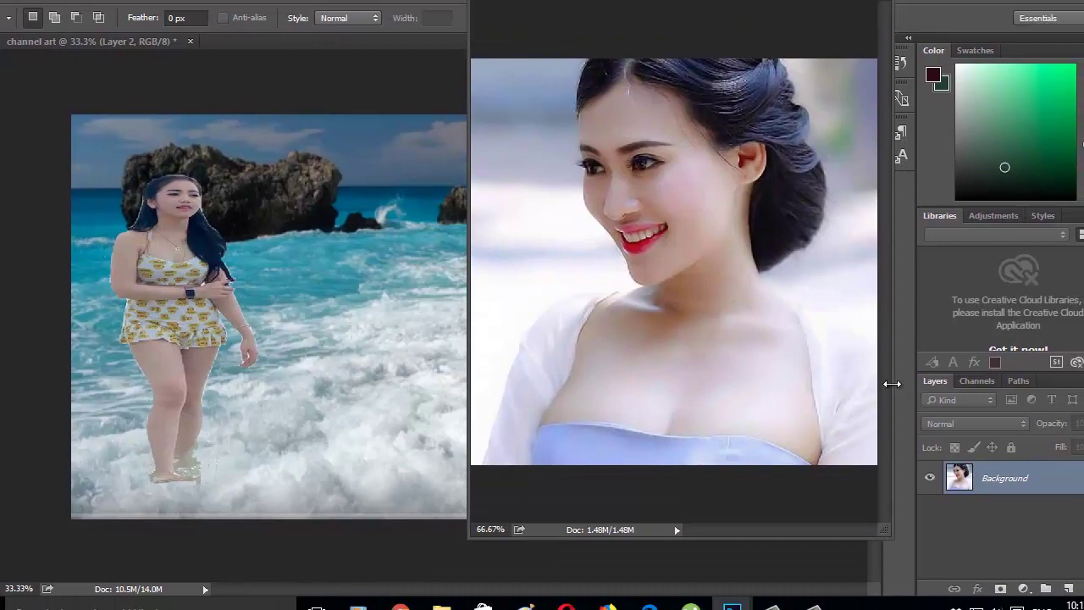
left_click_drag(892, 384, 1023, 382)
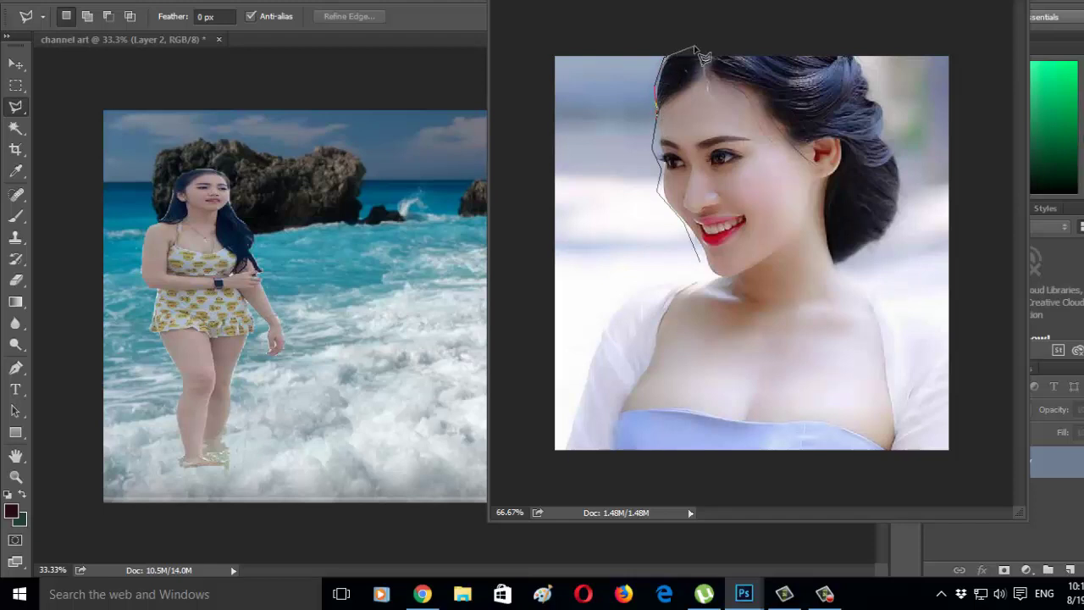
Step: Trace a polygonal lasso outline around the portrait woman's hair, head and shoulders and close it
left_click(710, 51)
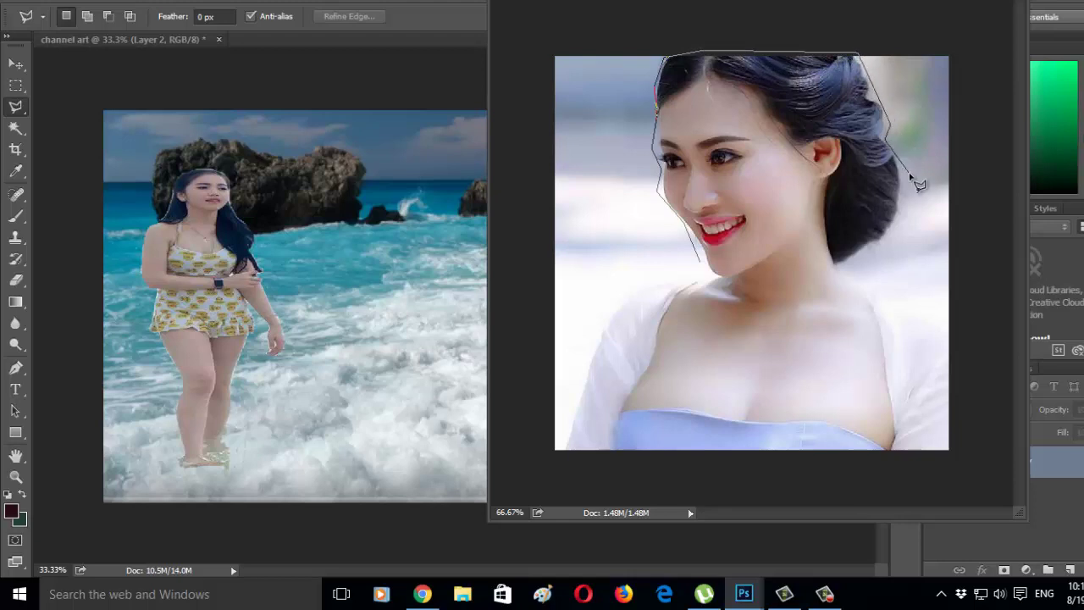
left_click(909, 181)
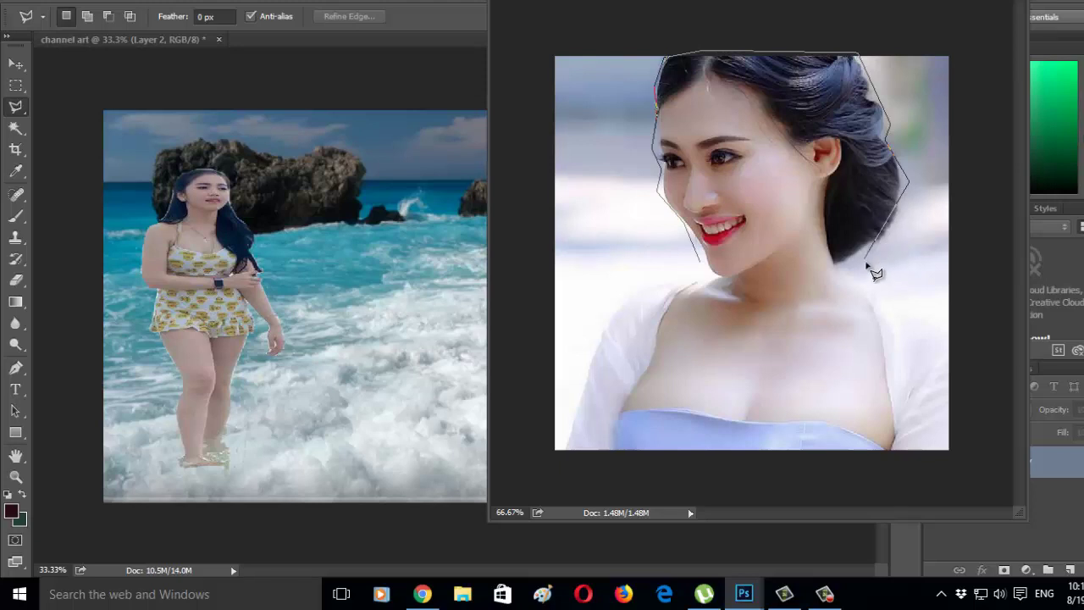
left_click(895, 233)
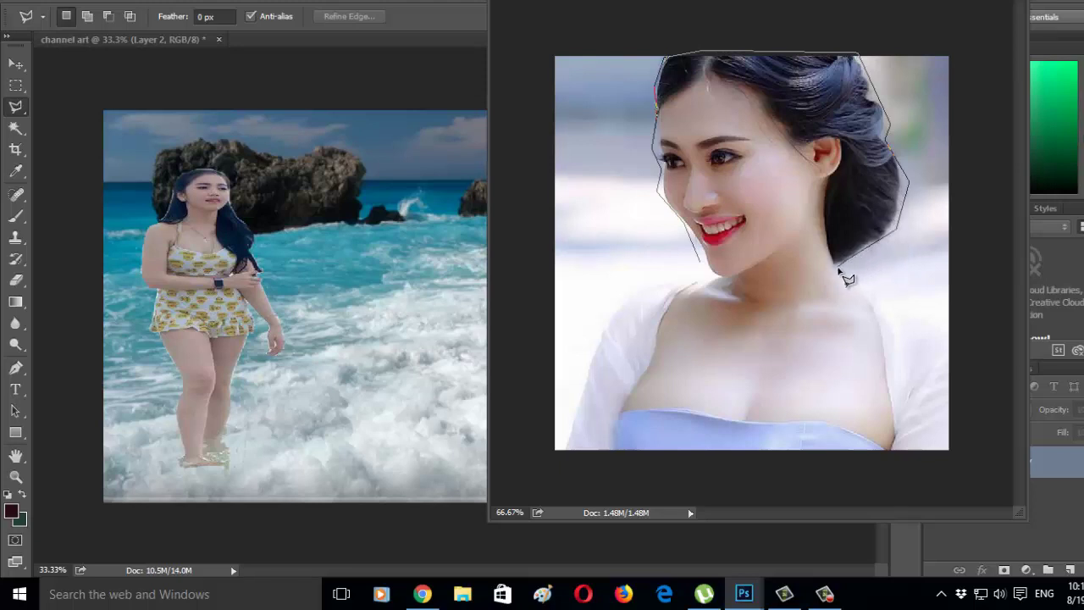
left_click(837, 267)
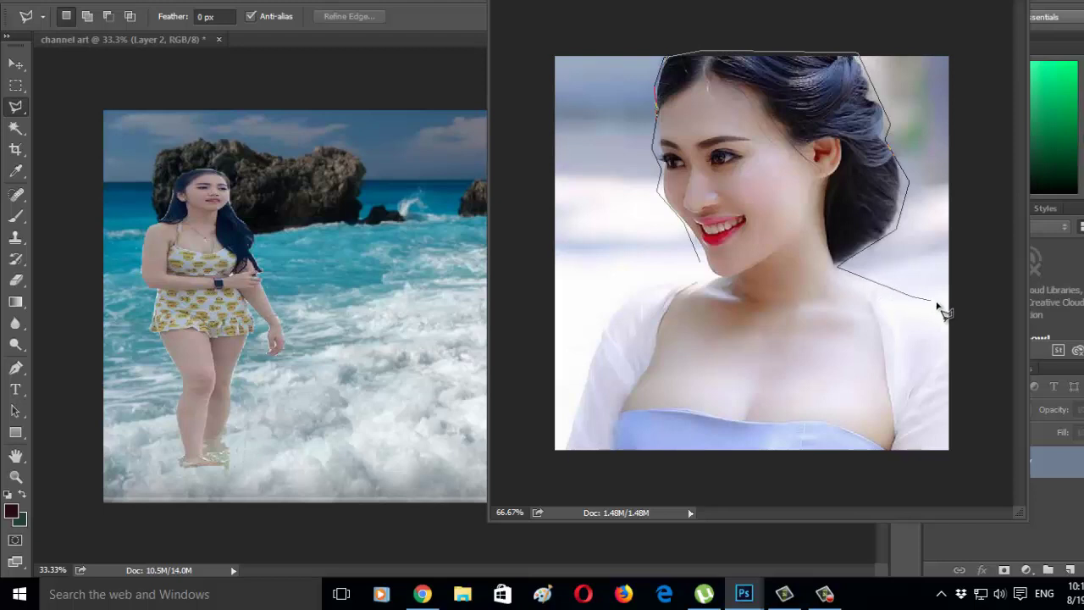
left_click(947, 302)
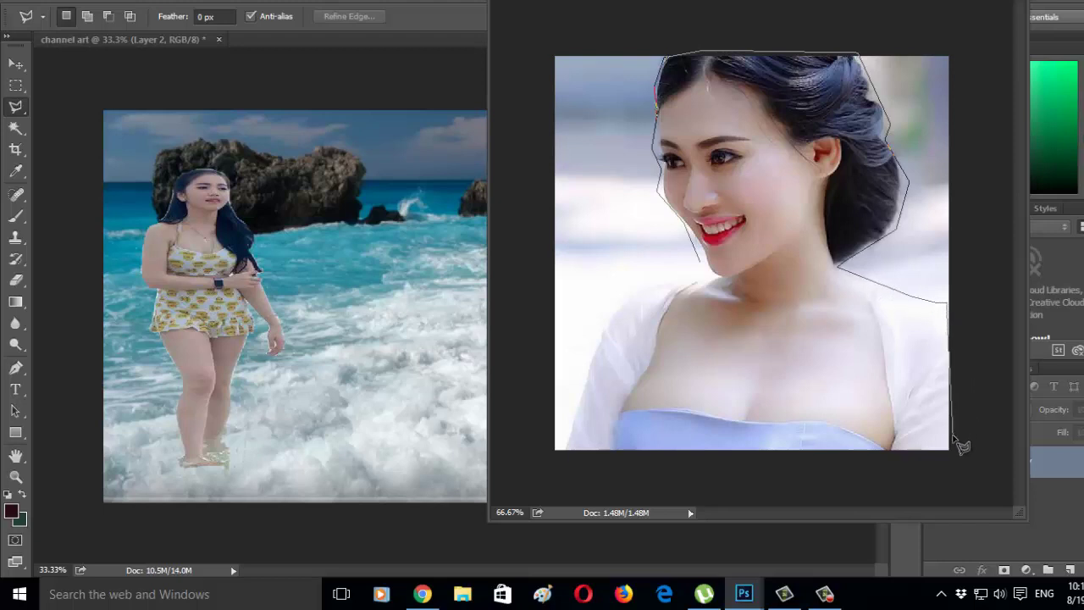
left_click(952, 442)
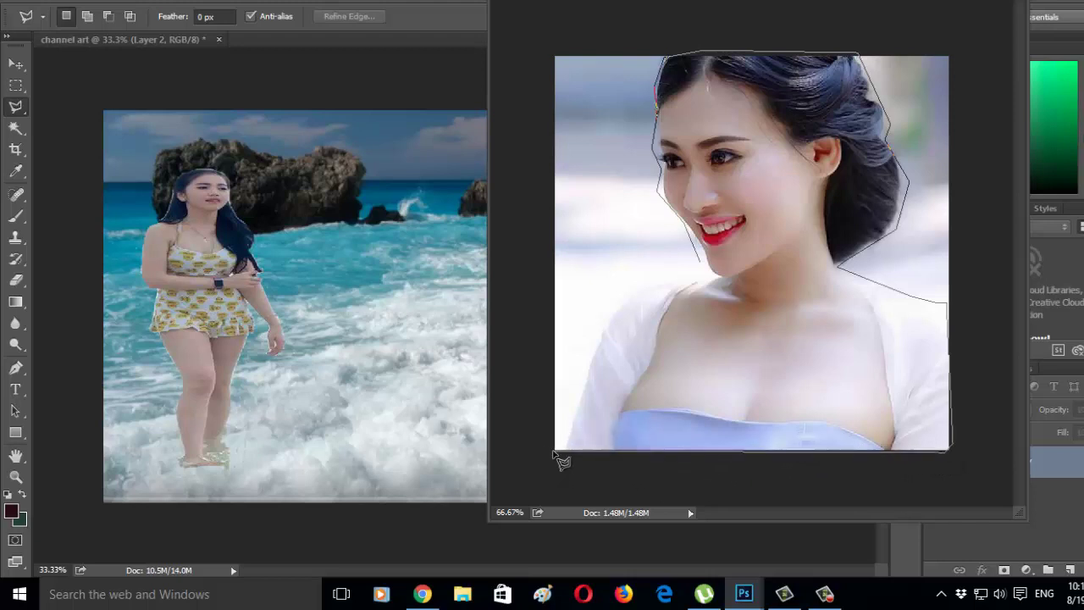
left_click(555, 451)
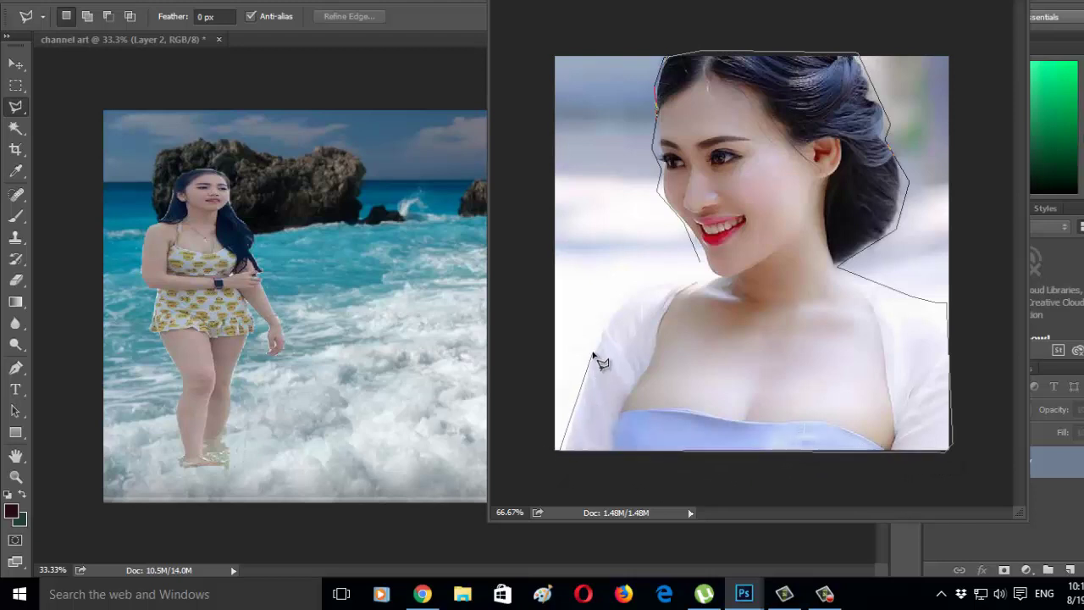
left_click(601, 325)
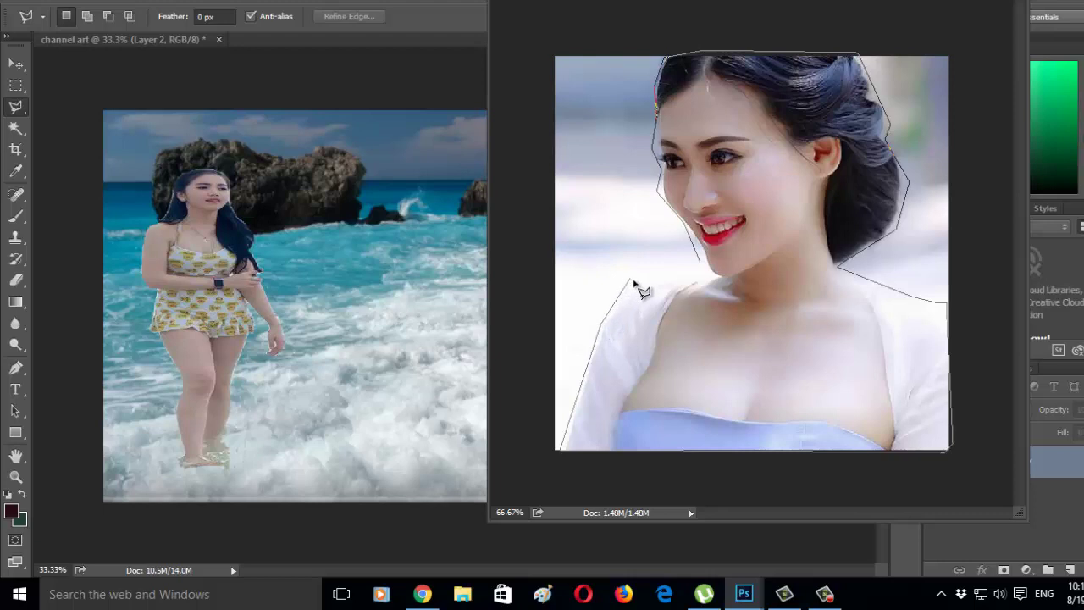
left_click(624, 290)
left_click(699, 276)
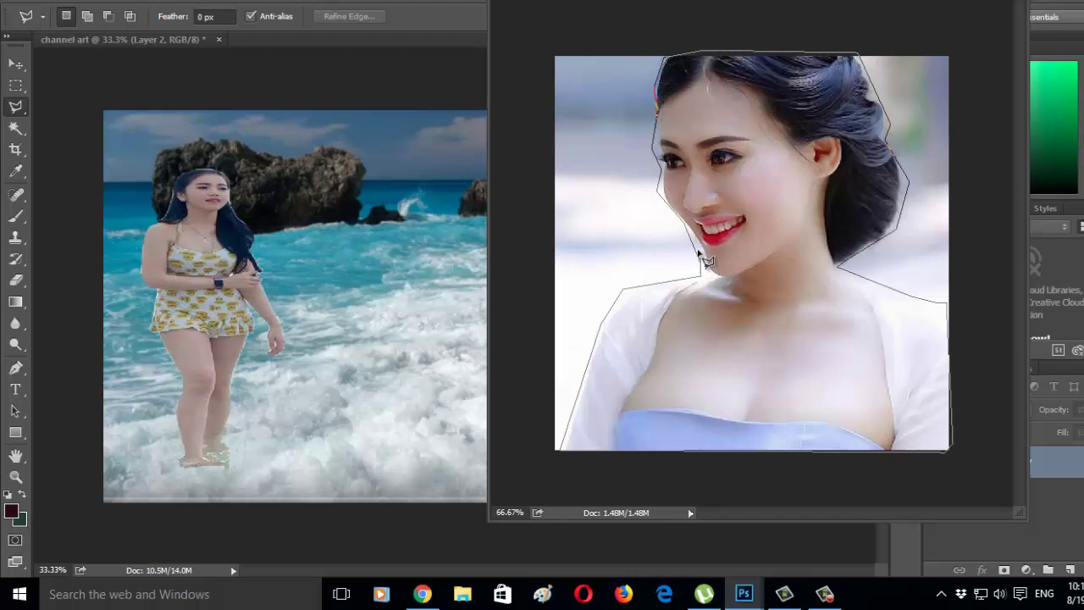
left_click(697, 253)
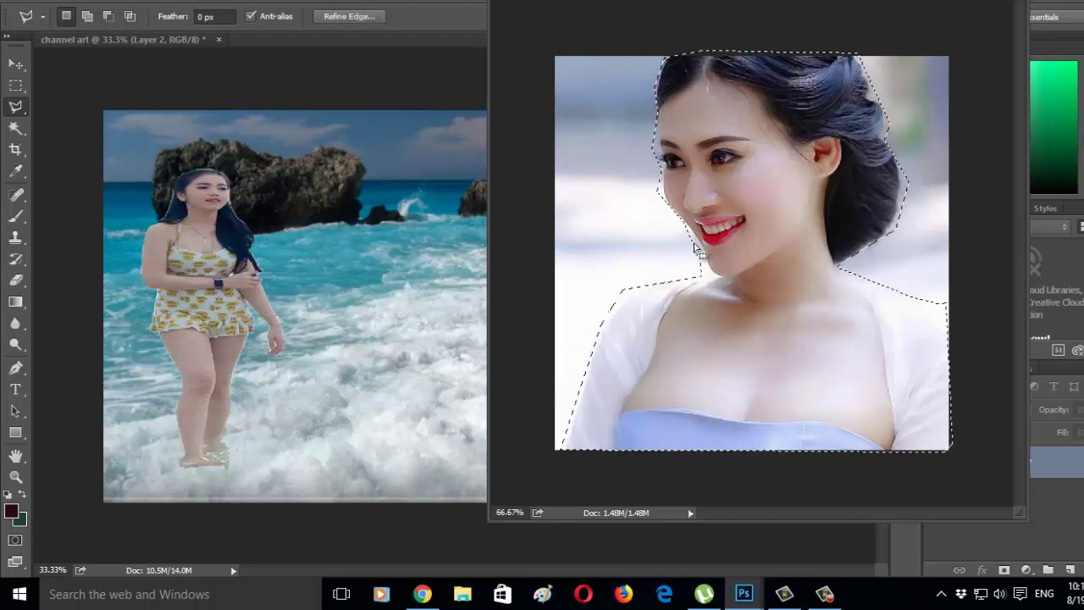
Step: Drag the selected portrait woman onto the beach channel art document
key("v")
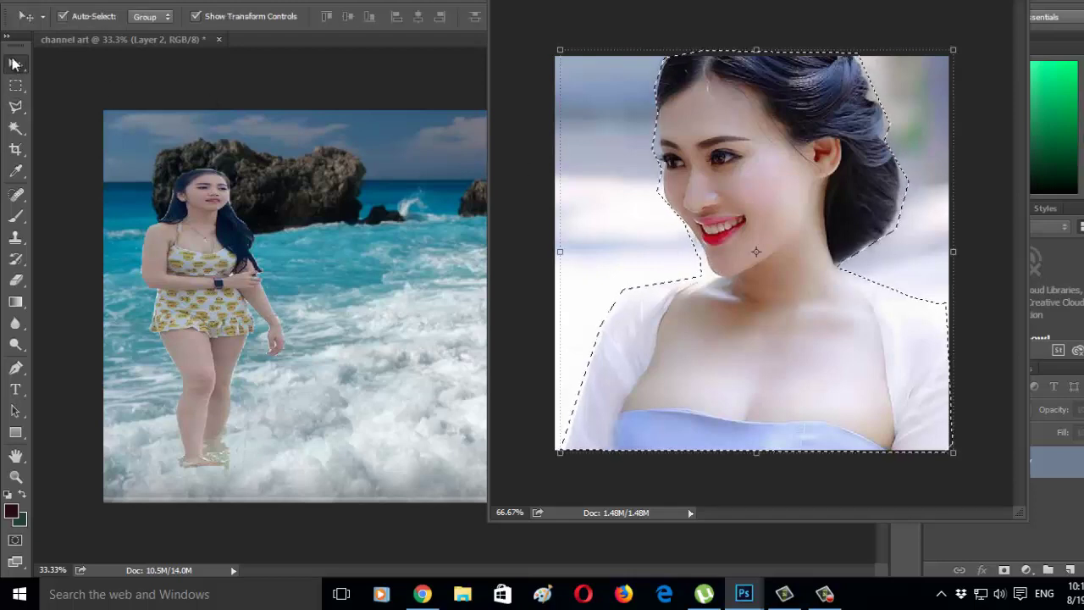
left_click_drag(742, 245, 282, 293)
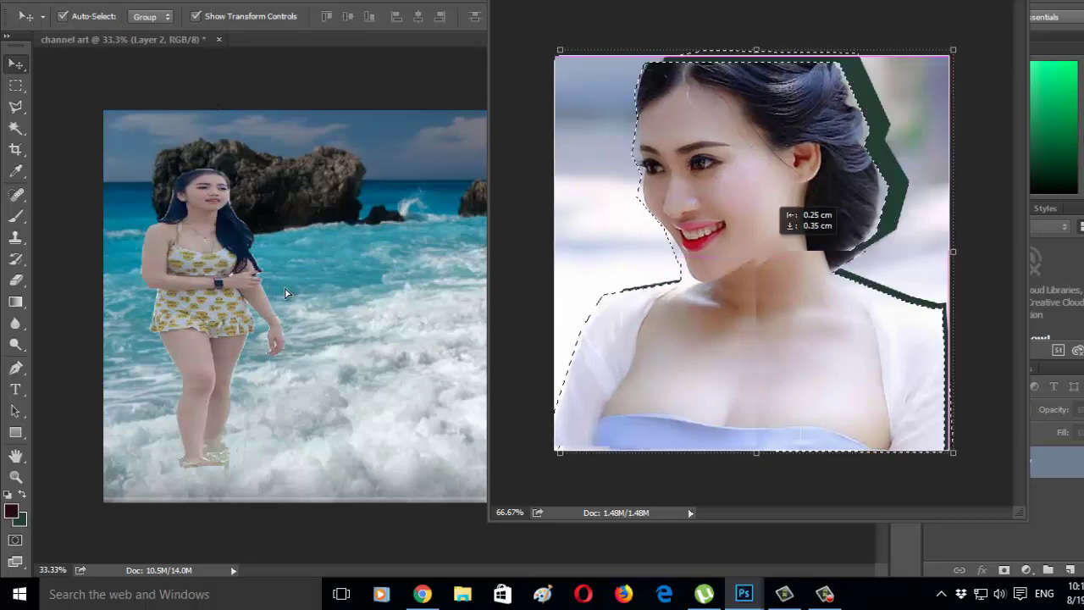
left_click_drag(736, 233, 272, 294)
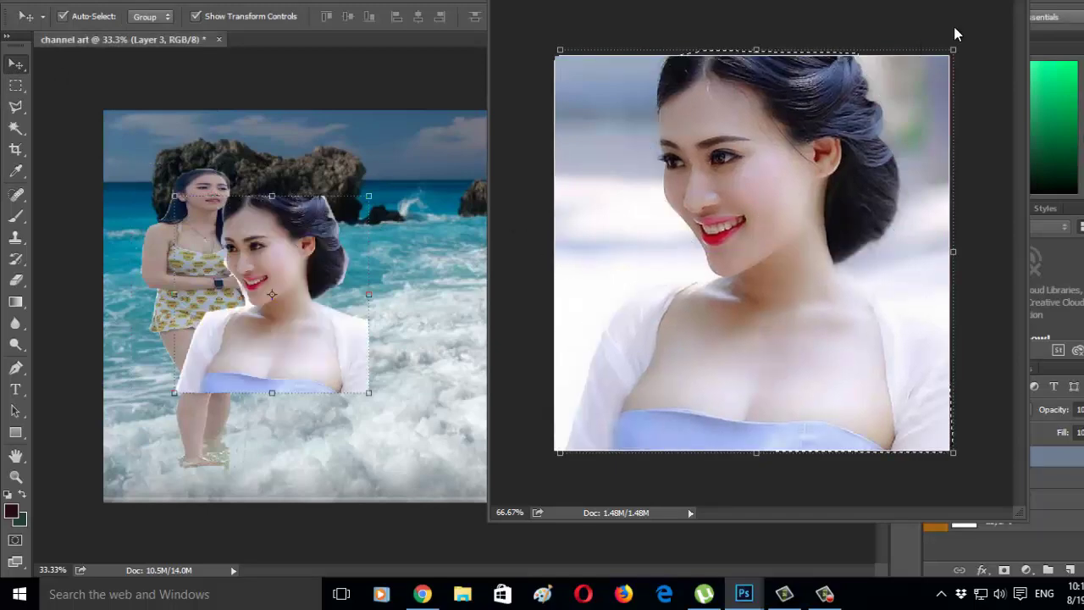
Step: Close the portrait photo and move the new Layer 3 toward the right side
left_click(783, 187)
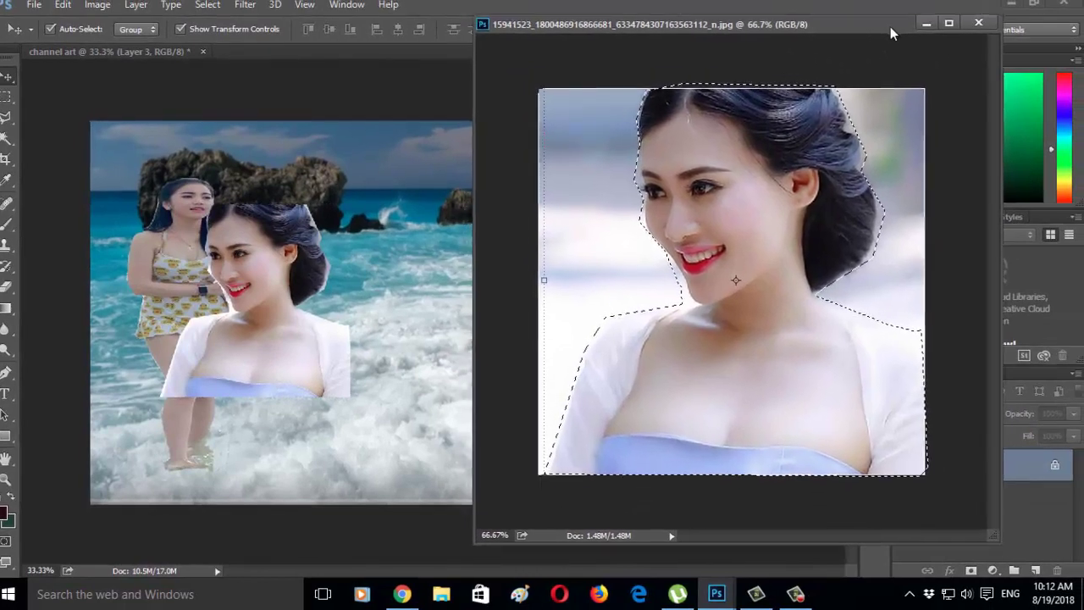
left_click(987, 37)
mouse_move(269, 237)
left_mouse_down()
mouse_move(560, 252)
mouse_move(559, 213)
mouse_move(575, 201)
left_mouse_up()
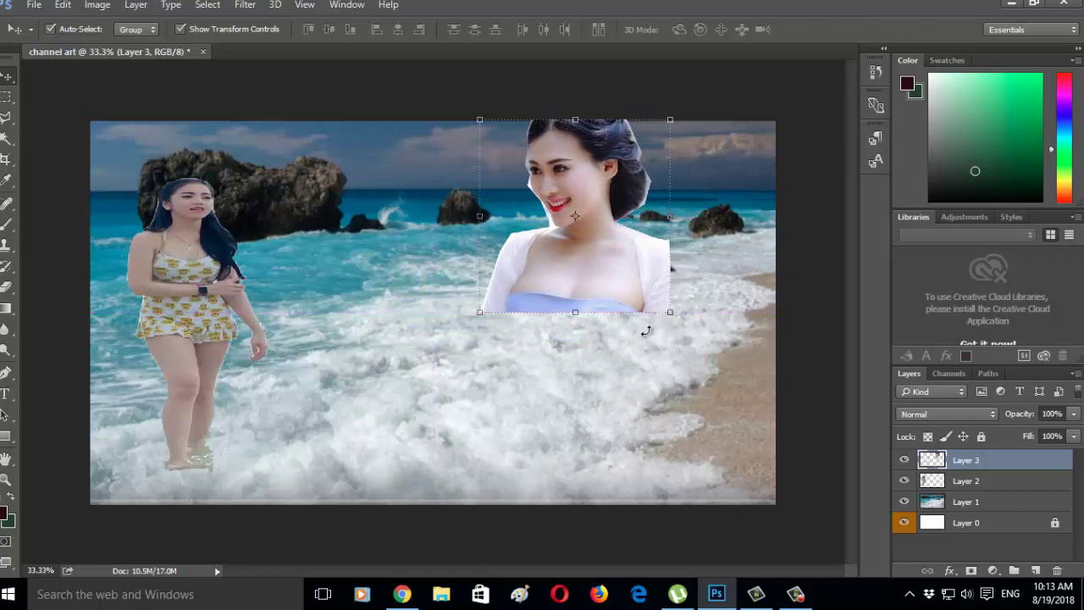
Step: Free-transform Layer 3, enlarging and repositioning the portrait toward the upper right, and apply it
mouse_move(669, 315)
left_mouse_down()
mouse_move(622, 283)
mouse_move(630, 302)
left_mouse_up()
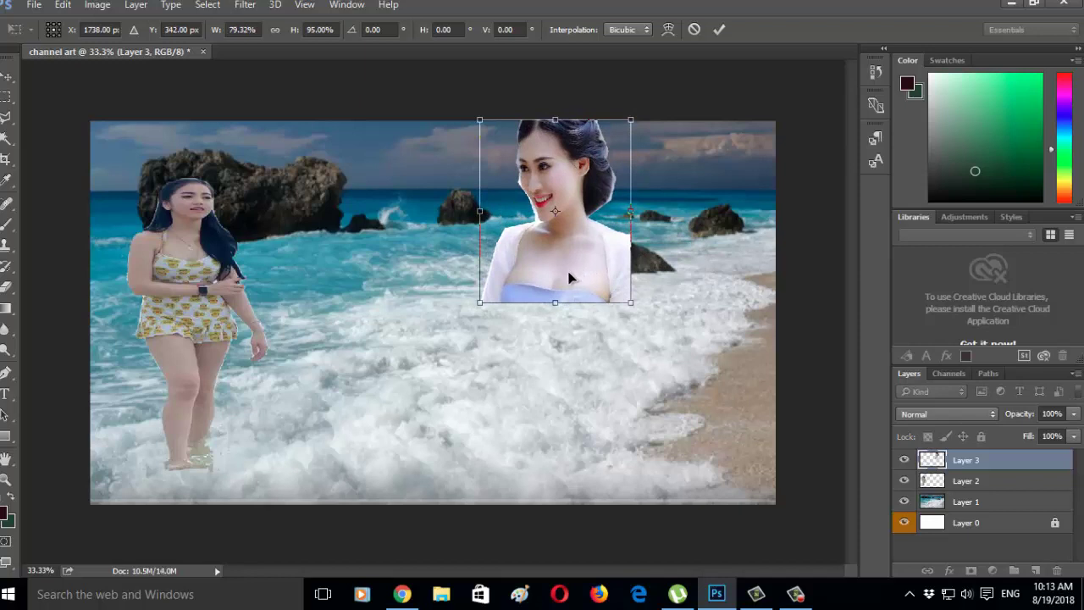
mouse_move(572, 278)
left_mouse_down()
mouse_move(682, 315)
mouse_move(570, 278)
mouse_move(573, 305)
left_mouse_up()
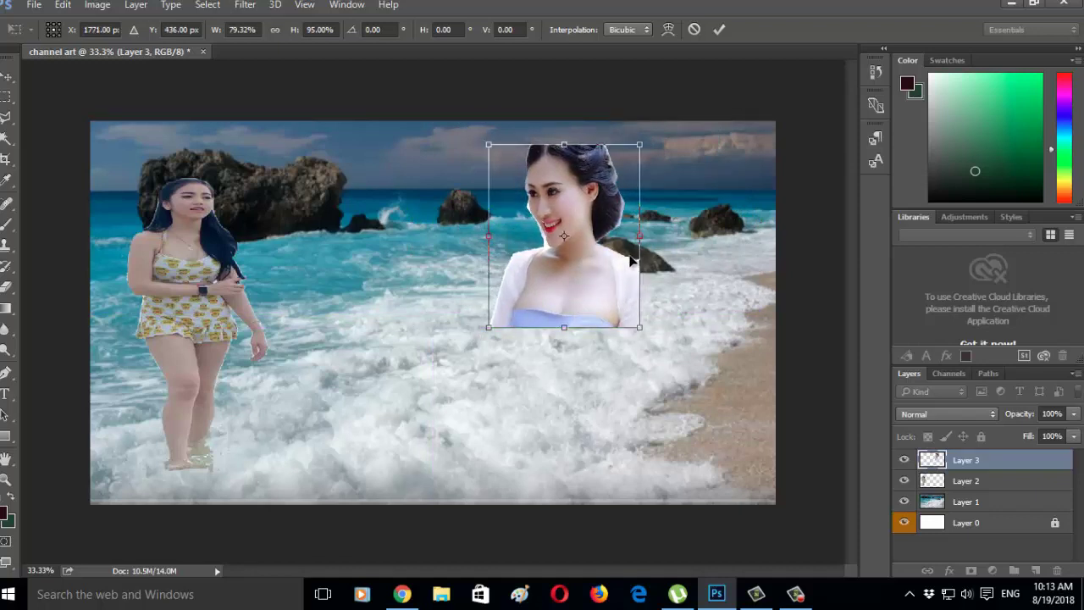
left_click_drag(643, 237, 659, 236)
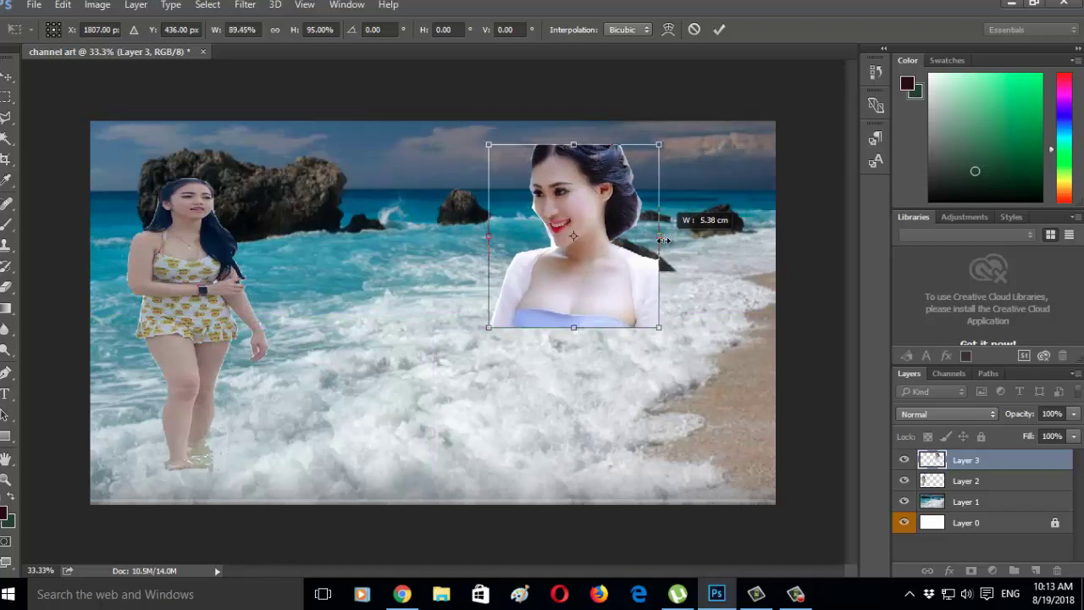
left_click_drag(659, 329, 679, 410)
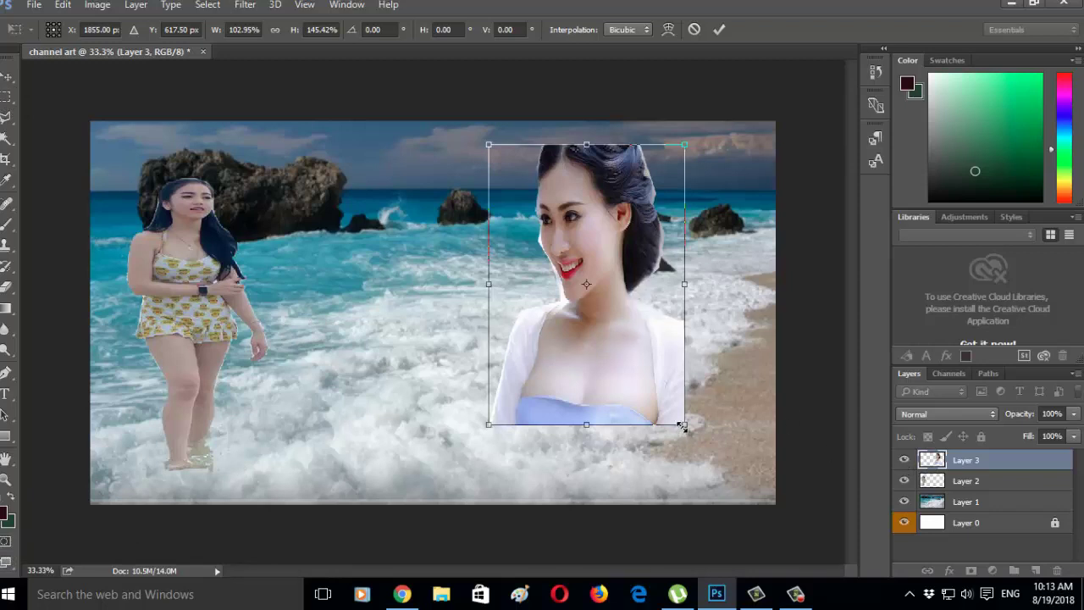
left_click_drag(679, 415, 681, 407)
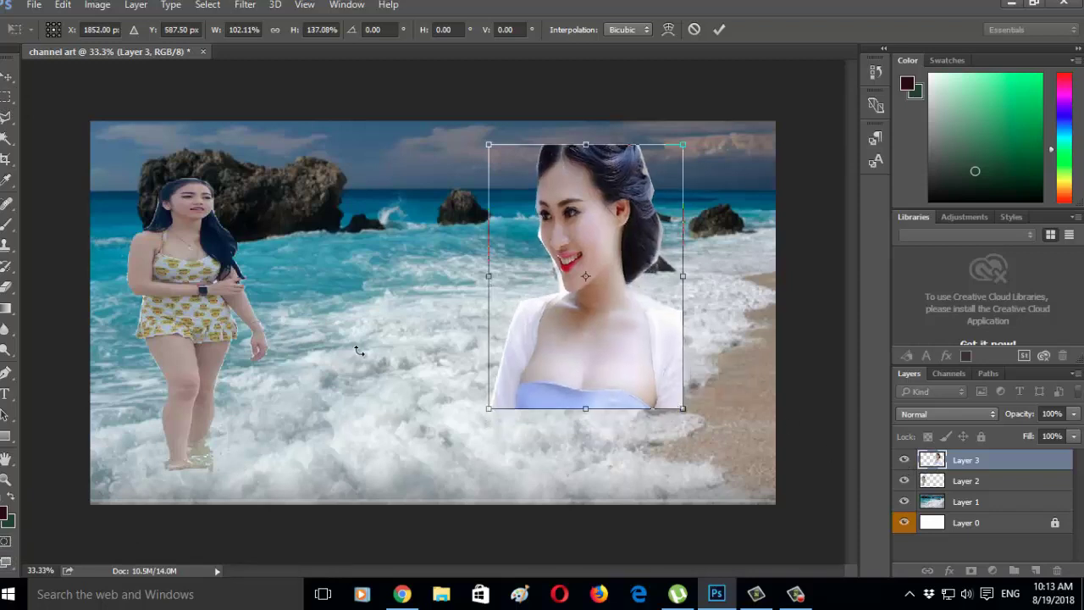
mouse_move(567, 318)
left_mouse_down()
mouse_move(602, 292)
mouse_move(526, 321)
left_mouse_up()
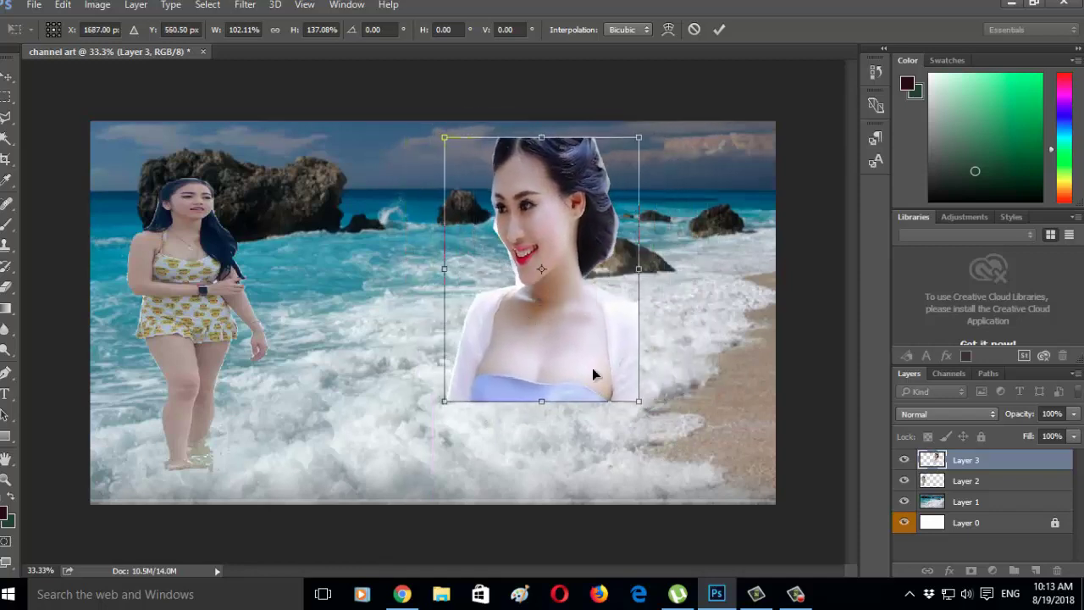
left_click(7, 96)
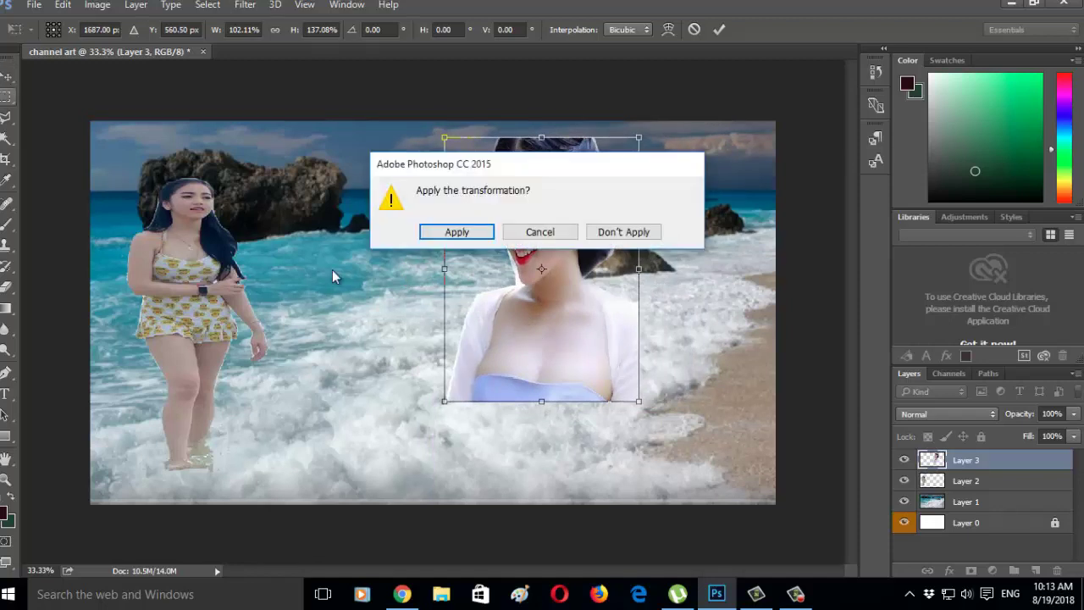
left_click(458, 232)
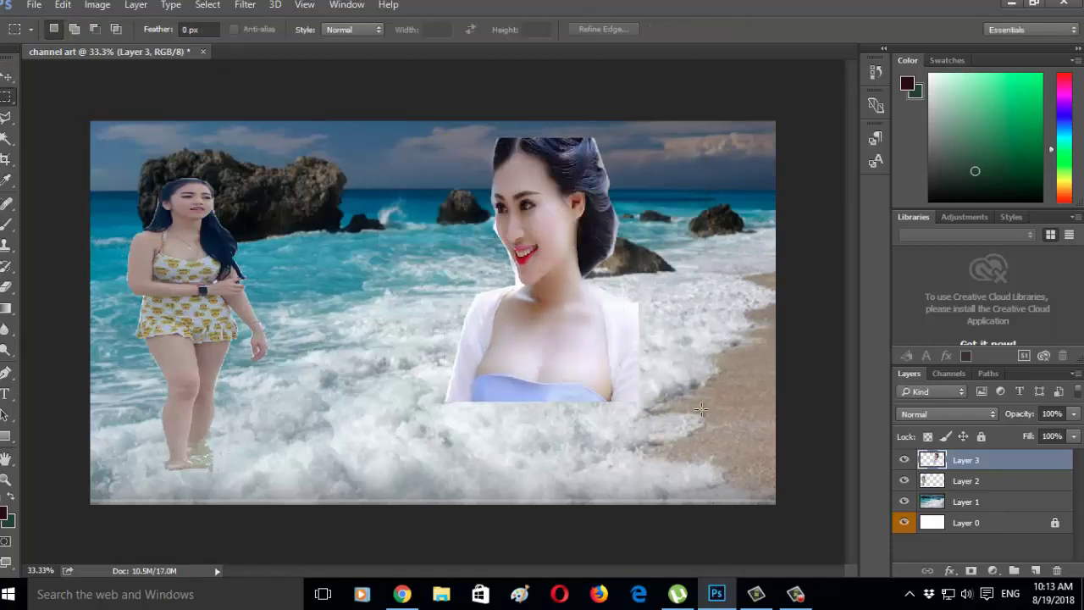
Step: Zoom in on the canvas and pan the view over to the portrait cut-out
left_click(5, 478)
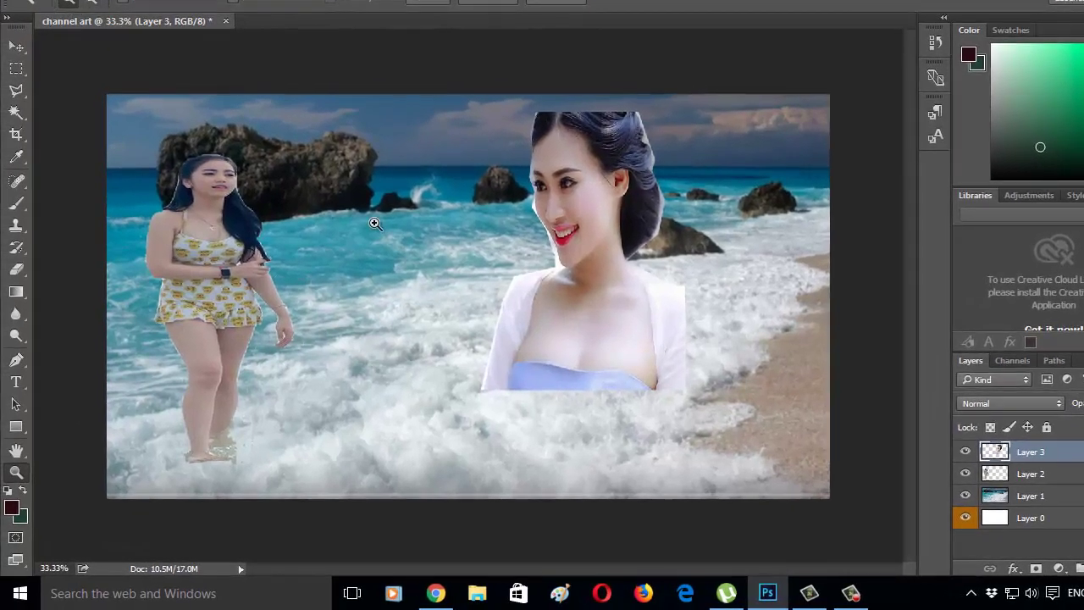
left_click(381, 228)
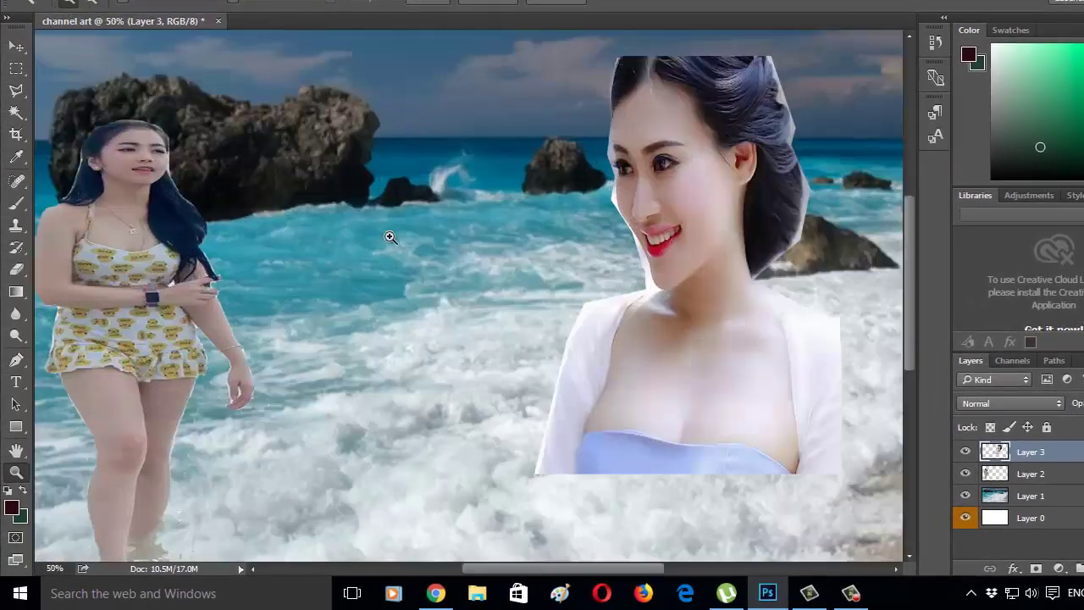
left_click(477, 244)
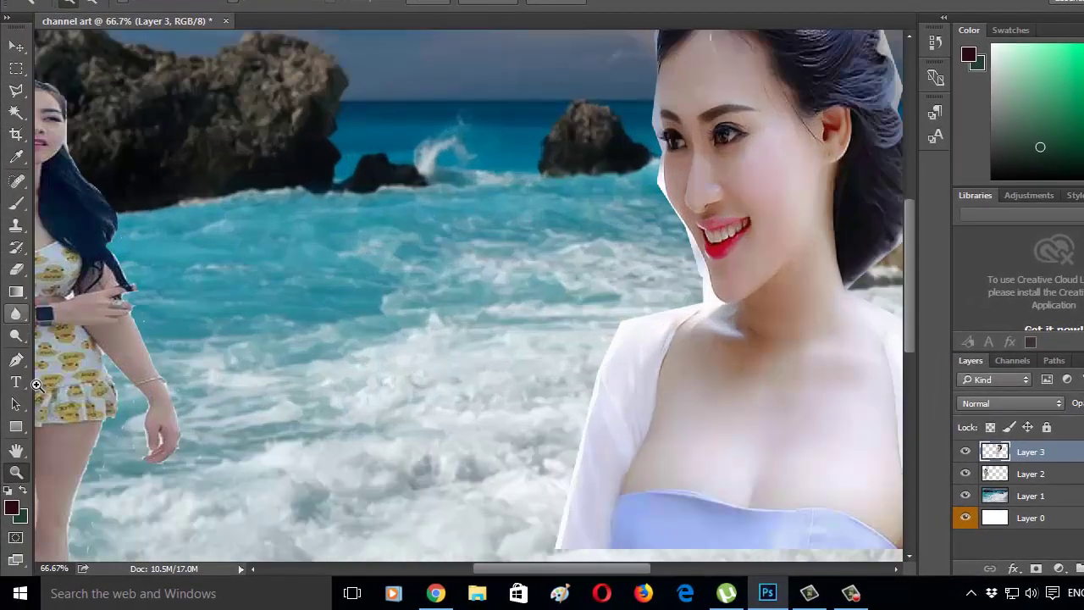
left_click(15, 450)
left_click_drag(683, 356, 461, 447)
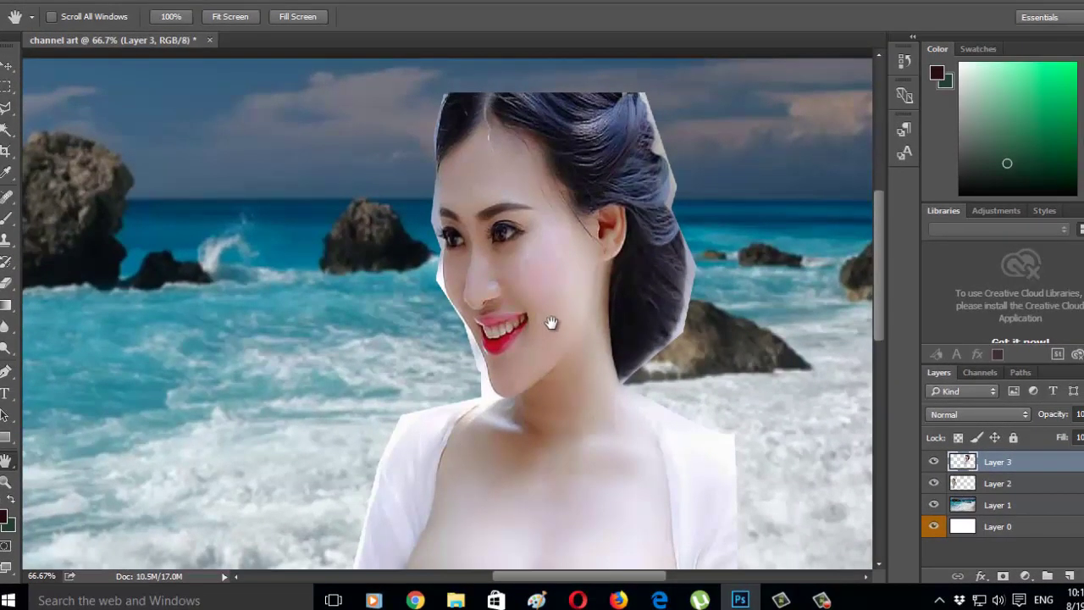
scroll(598, 314, "down", 2)
scroll(599, 317, "up", 3)
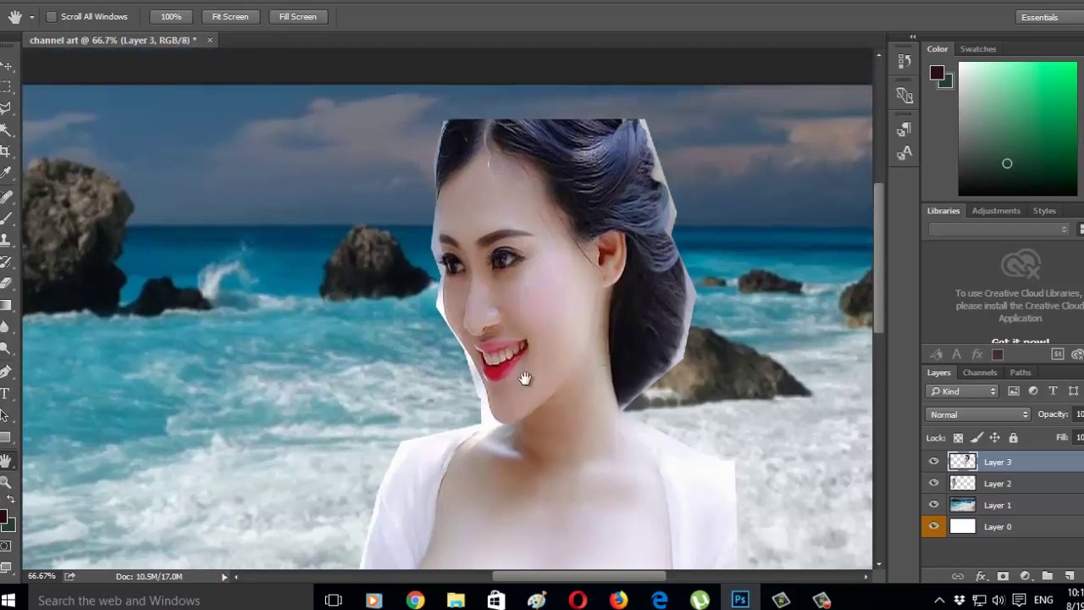
Step: Zoom out to the whole image, toggle Resize Windows to Fit, then zoom to 50% on the portrait
left_click(6, 485)
left_click(76, 16)
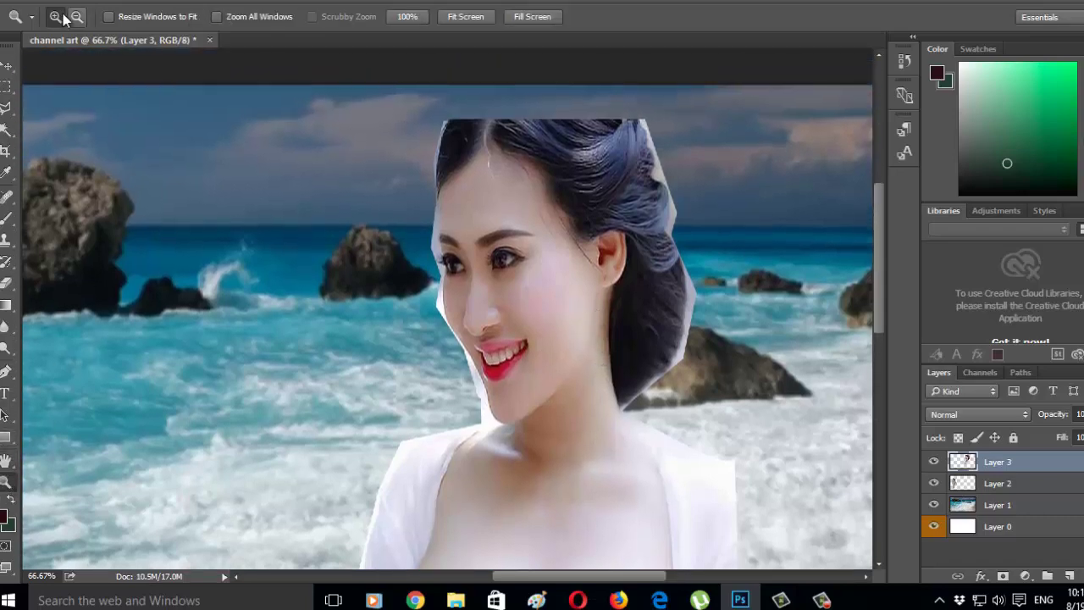
left_click(525, 338)
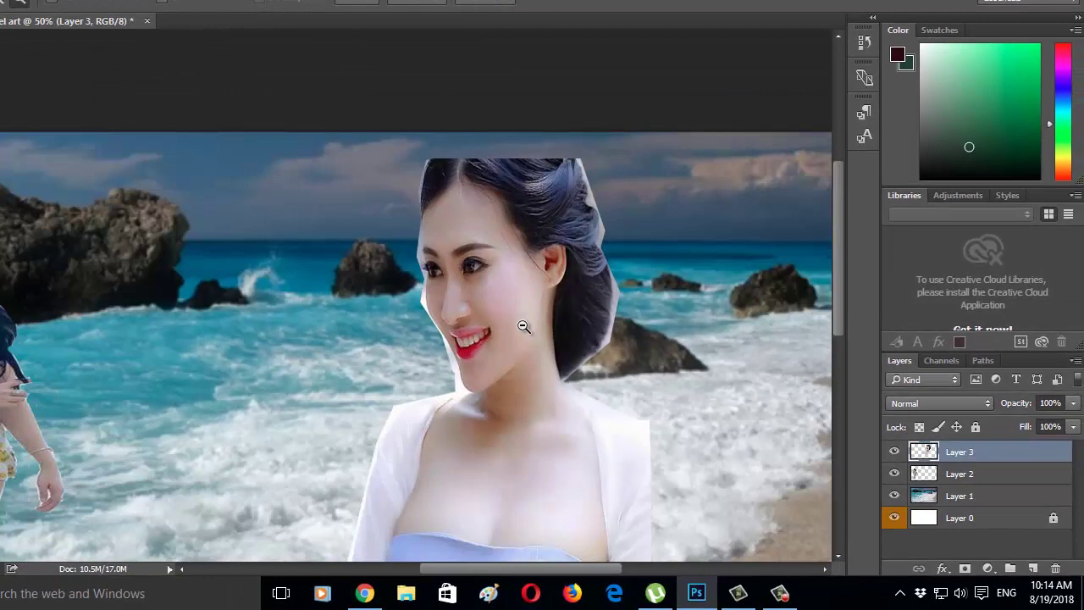
left_click(524, 326)
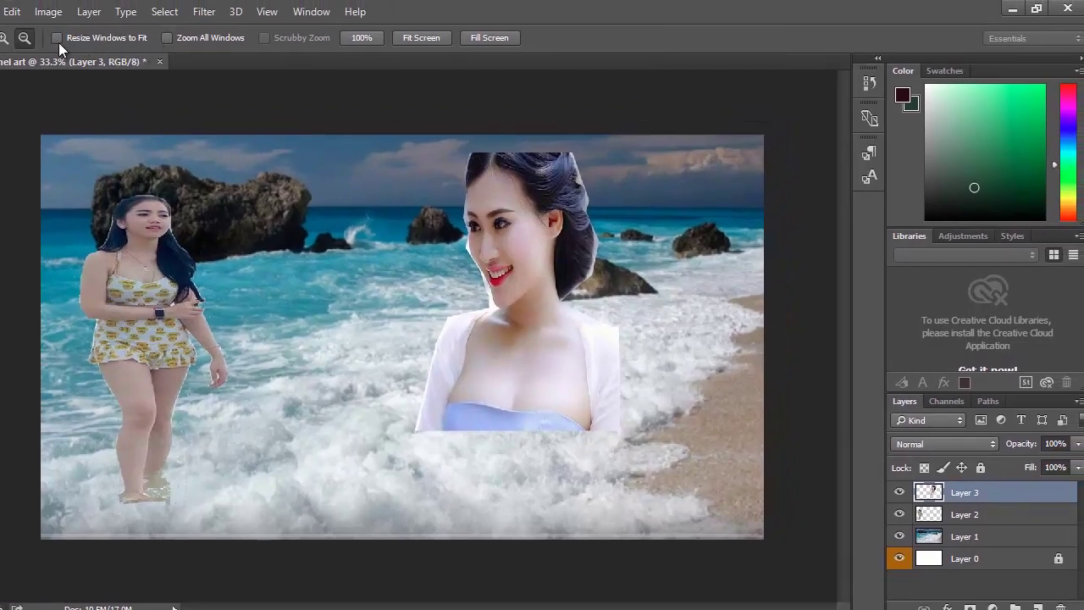
left_click(56, 37)
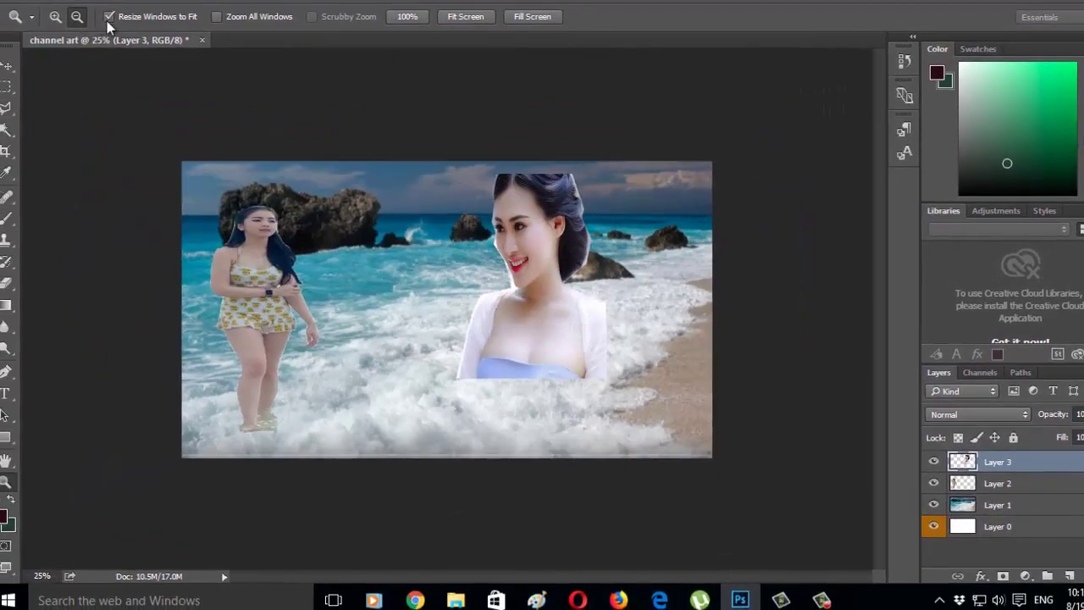
left_click(109, 18)
left_click(539, 168)
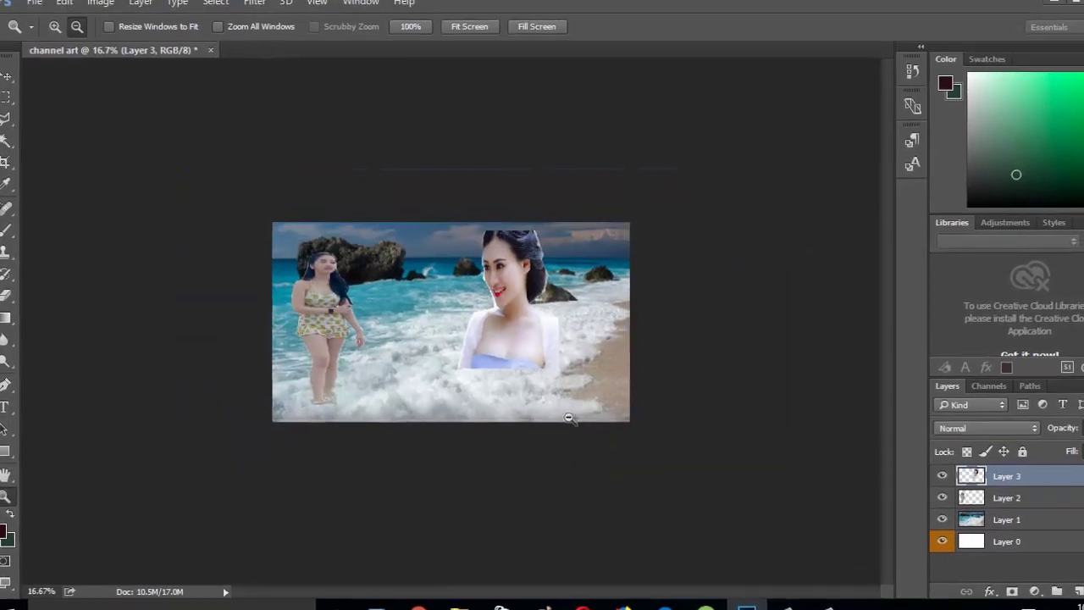
left_click(495, 336)
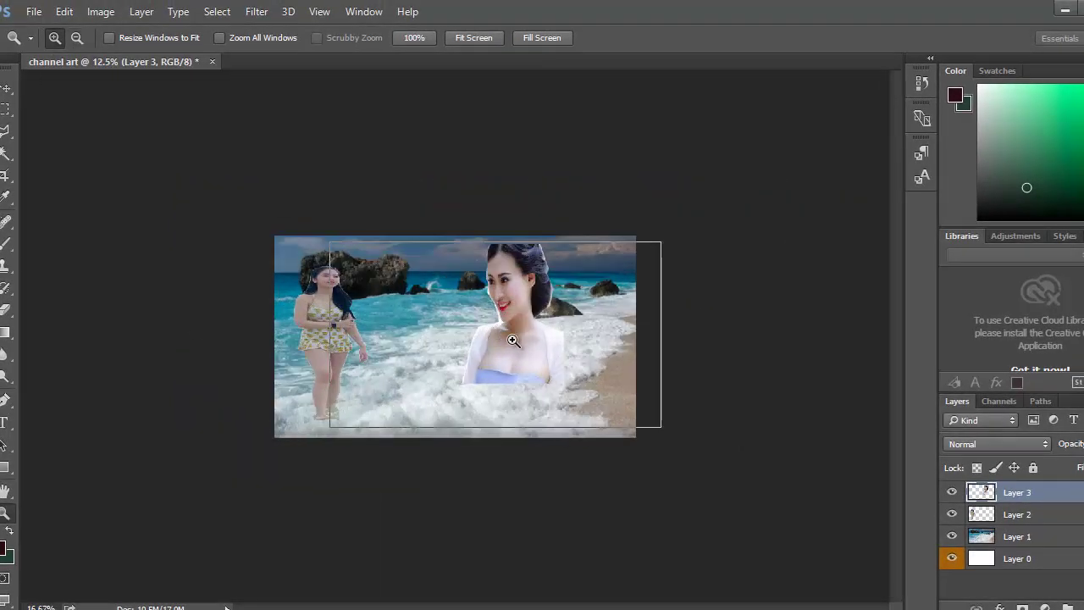
left_click(496, 336)
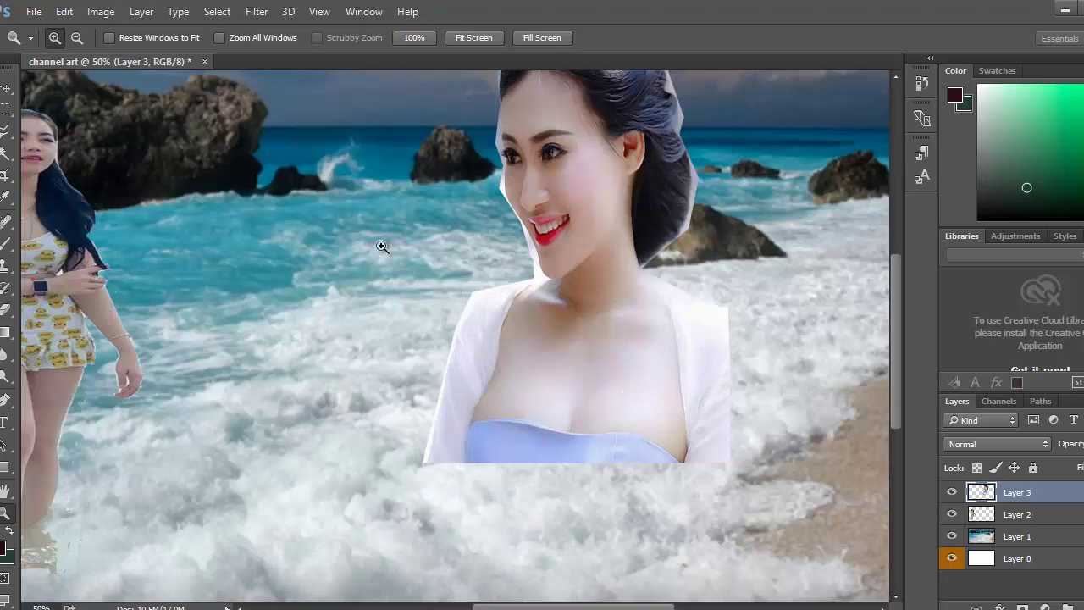
Step: Nudge the portrait Layer 3 up and right, then zoom out to fit the whole image
key("v")
left_click_drag(612, 327, 618, 382)
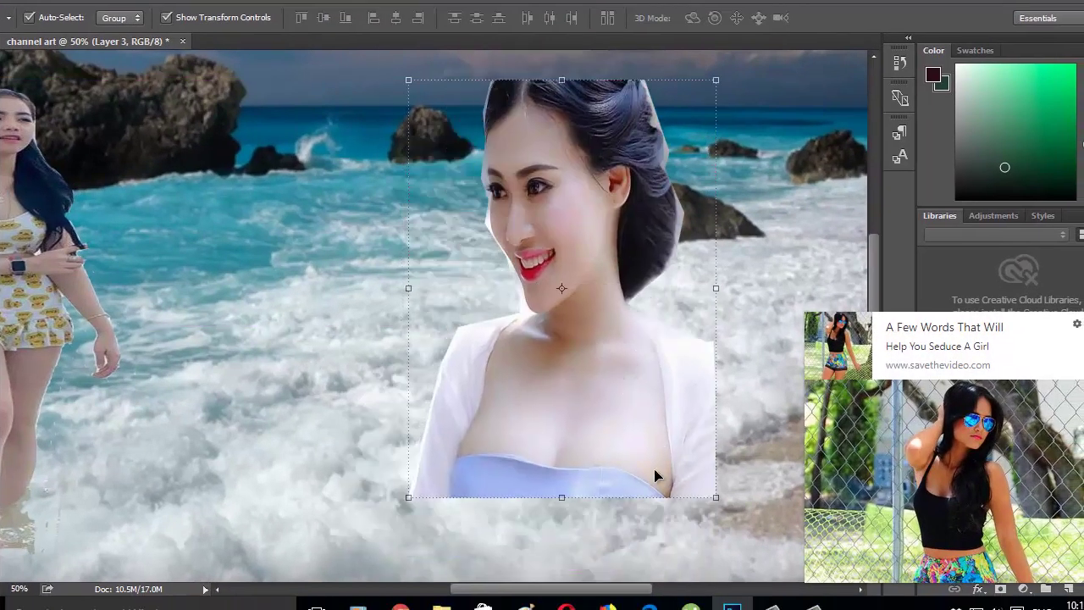
left_click_drag(546, 379, 586, 351)
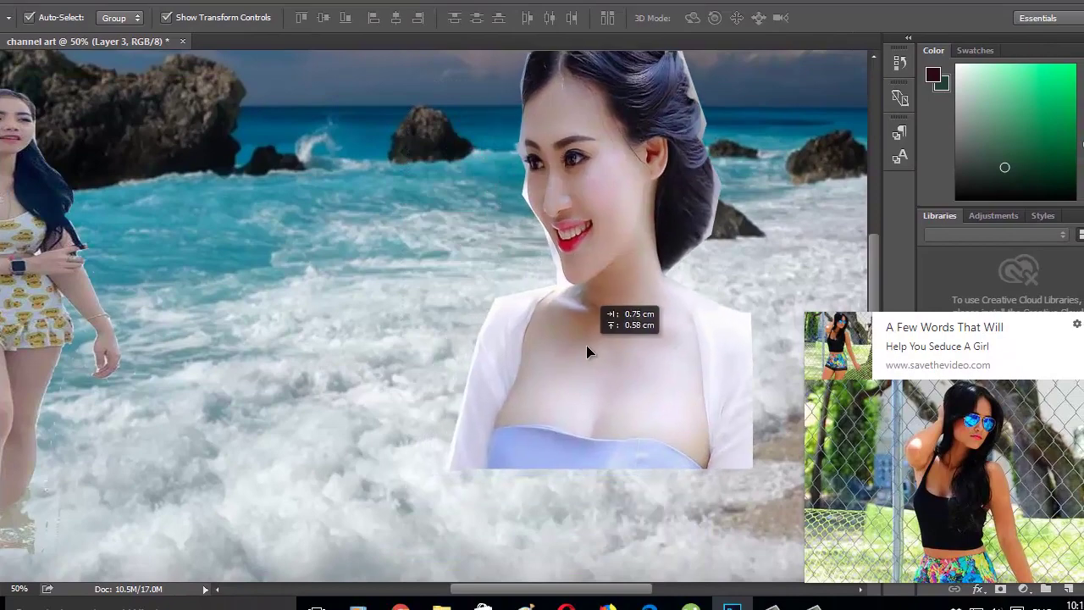
key("z")
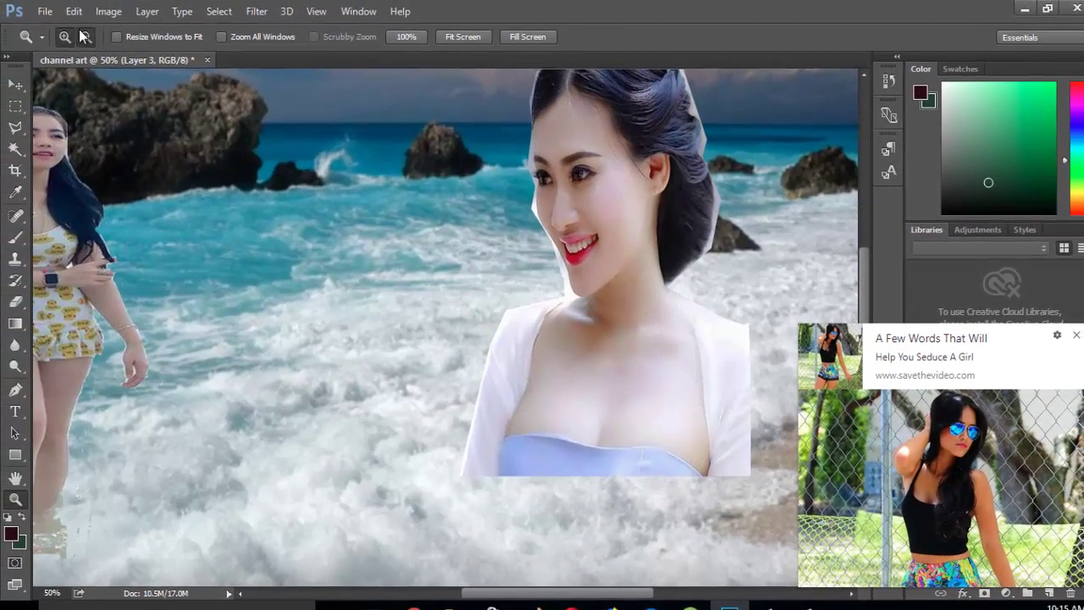
left_click(85, 36)
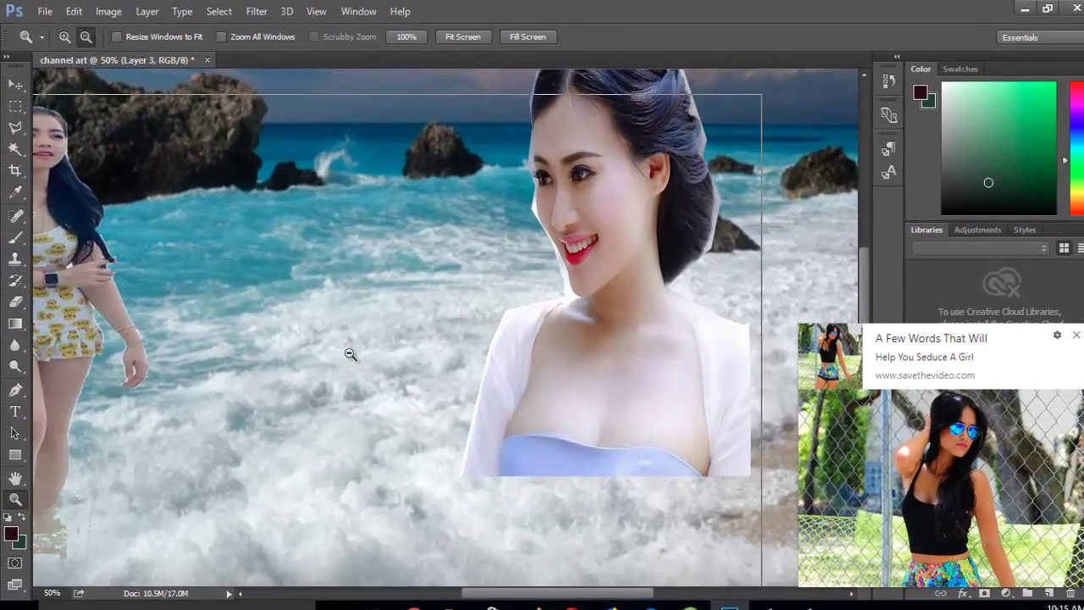
left_click(347, 354)
Step: Push the portrait up to the canvas top edge and zoom back in to 50%
left_click(17, 85)
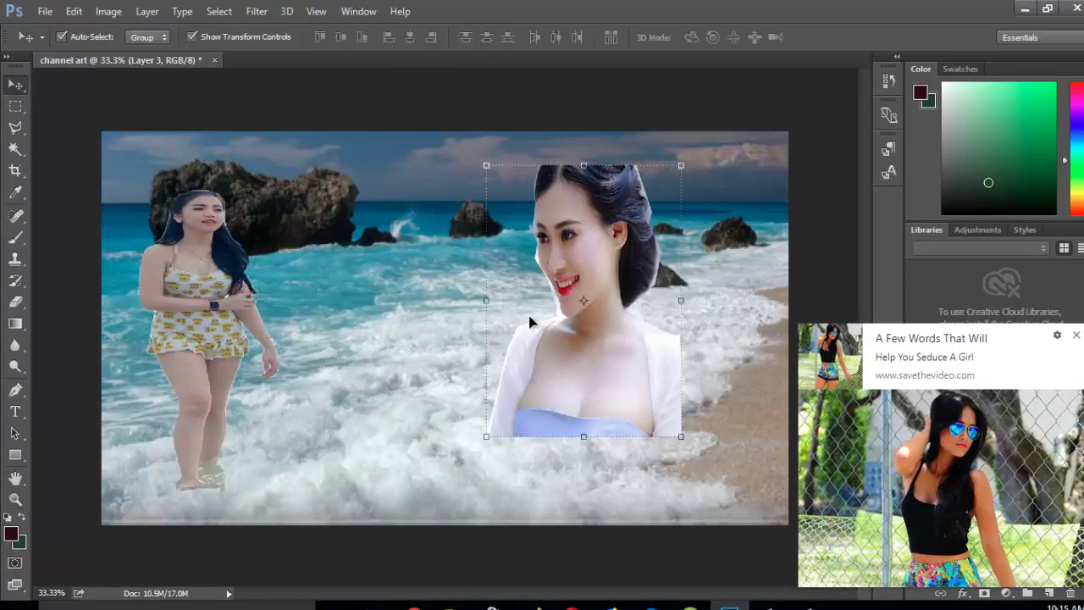
left_click_drag(528, 315, 590, 310)
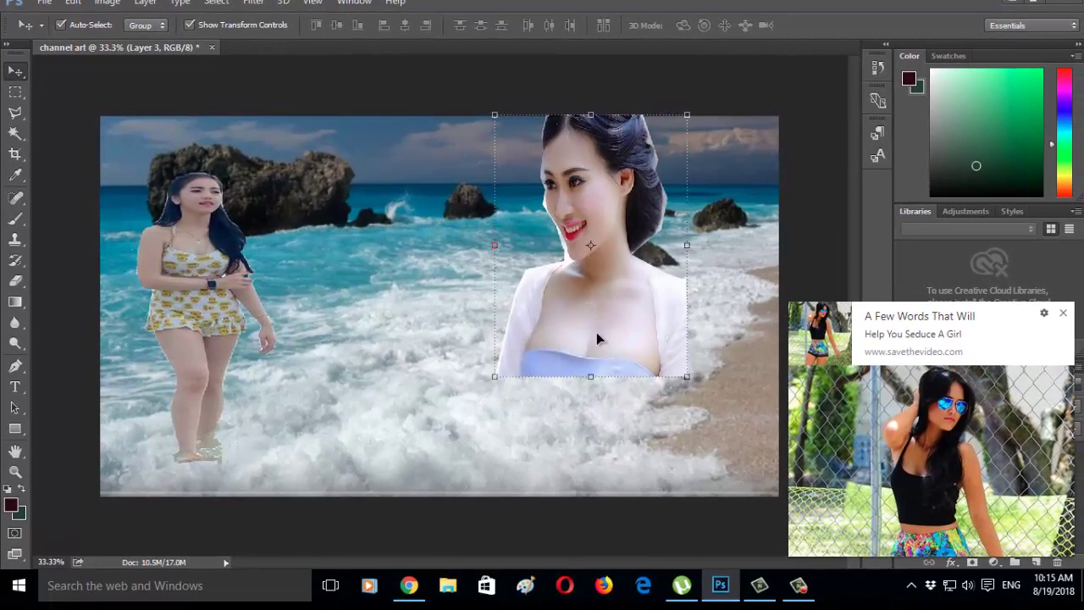
left_click(15, 91)
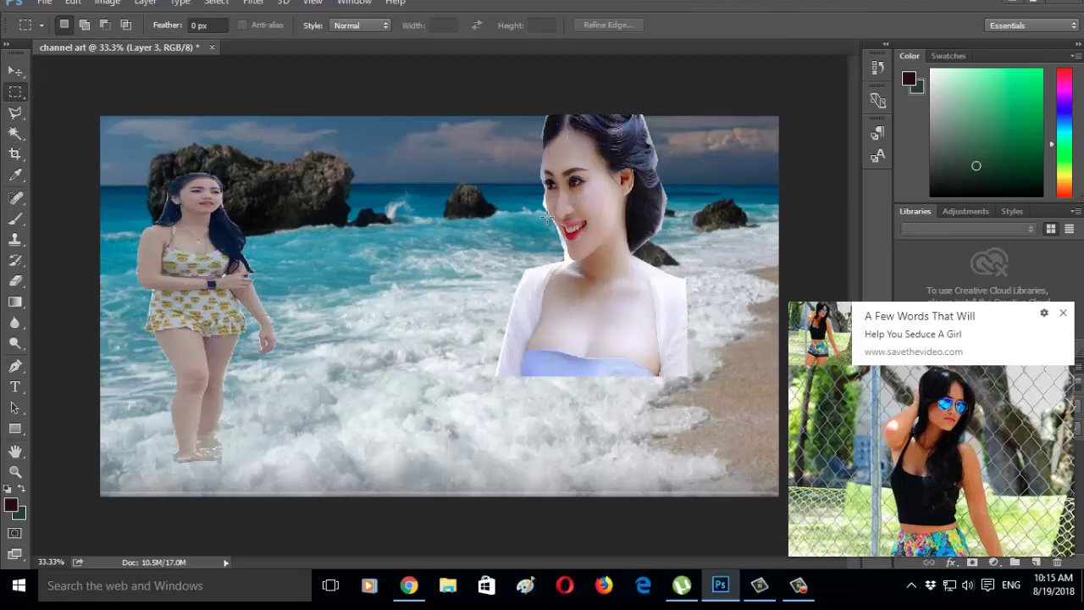
left_click(15, 471)
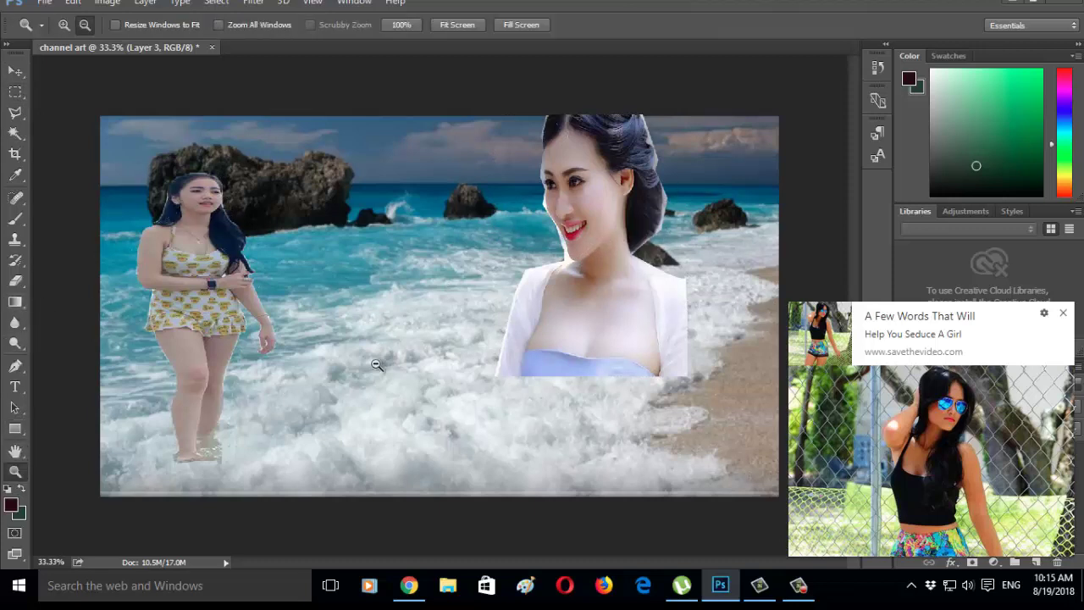
left_click(376, 364)
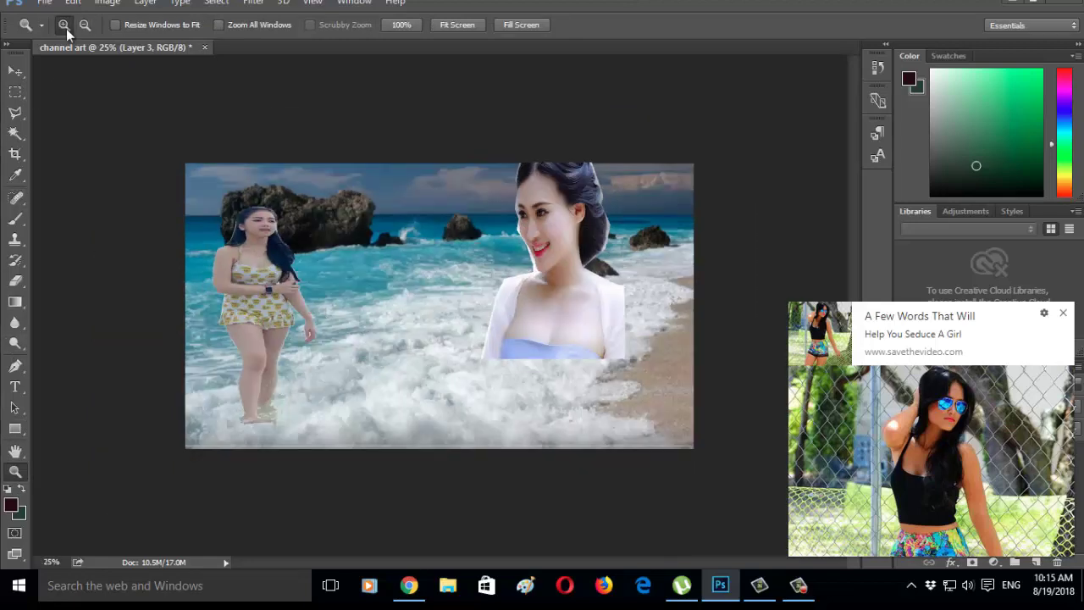
left_click(525, 350)
left_click(560, 356)
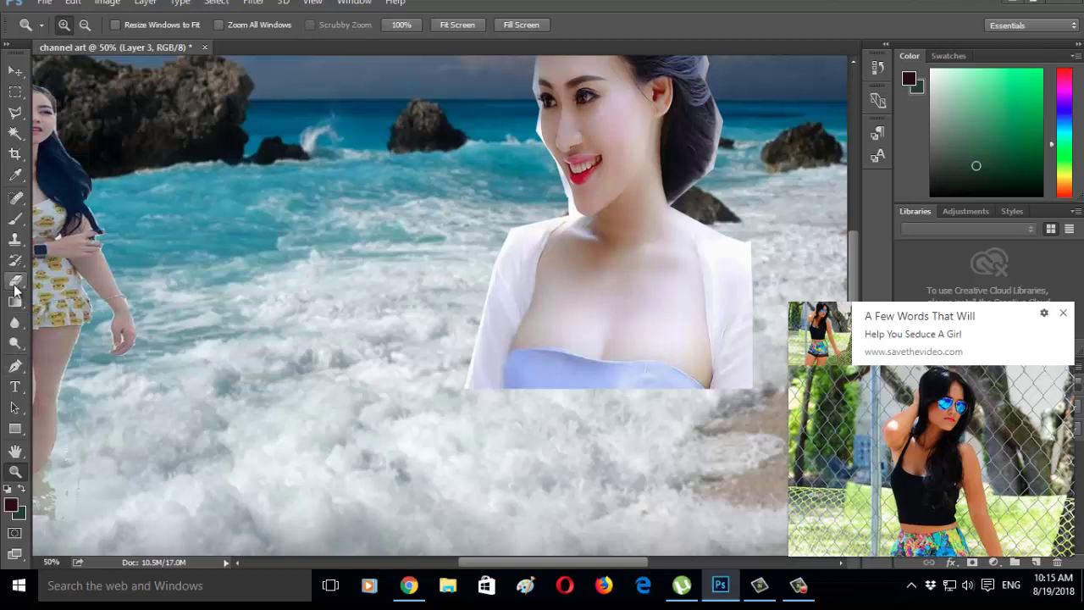
Step: Pick the Eraser tool, dismiss the ad popup, and zoom out to show the whole image
left_click(15, 284)
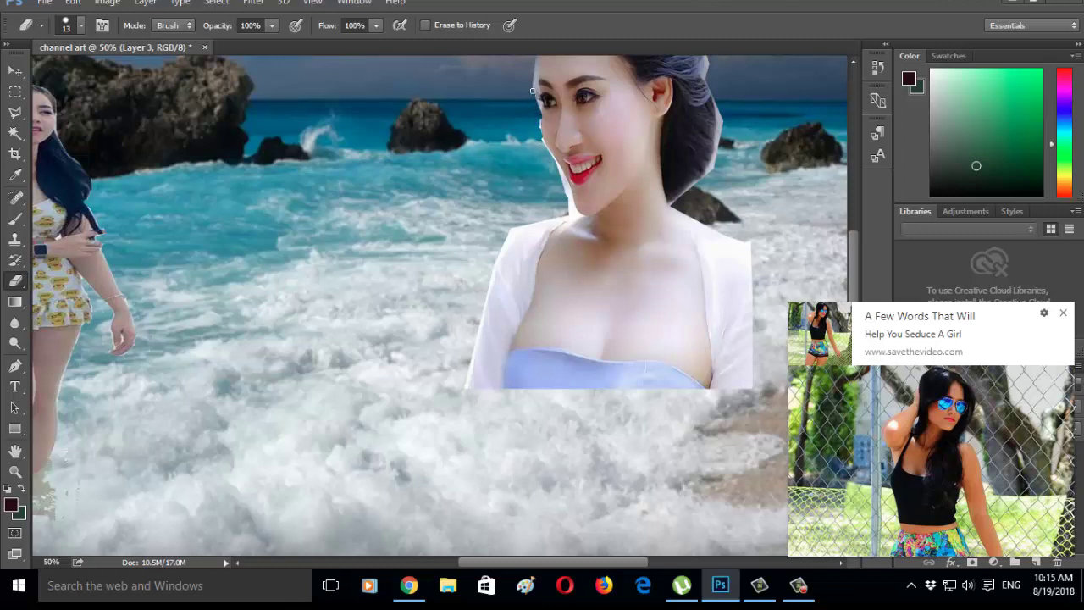
left_click(1063, 314)
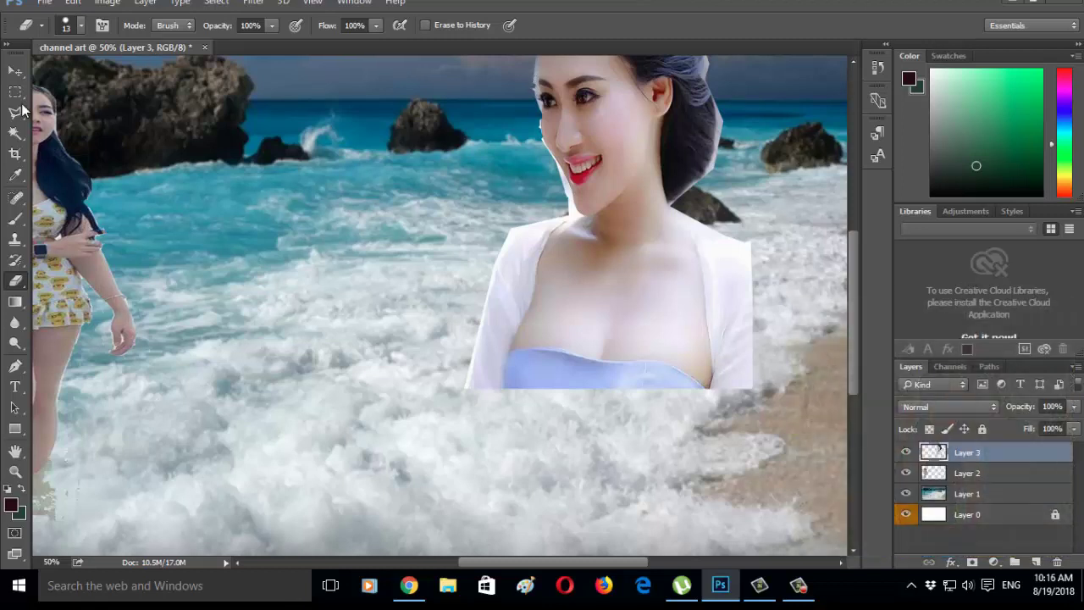
left_click(16, 91)
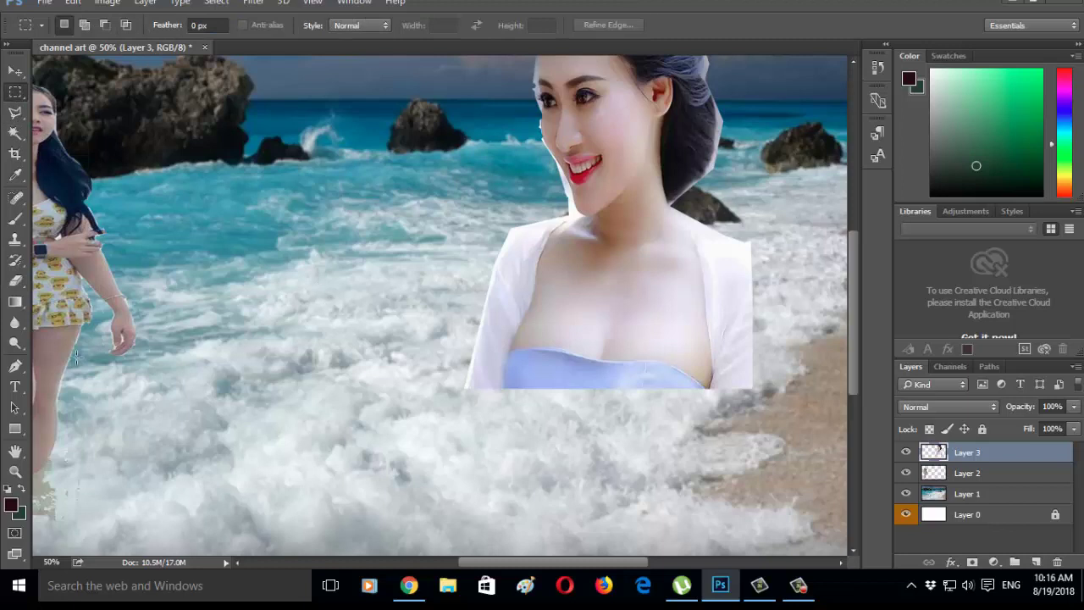
left_click(15, 472)
left_click(86, 25)
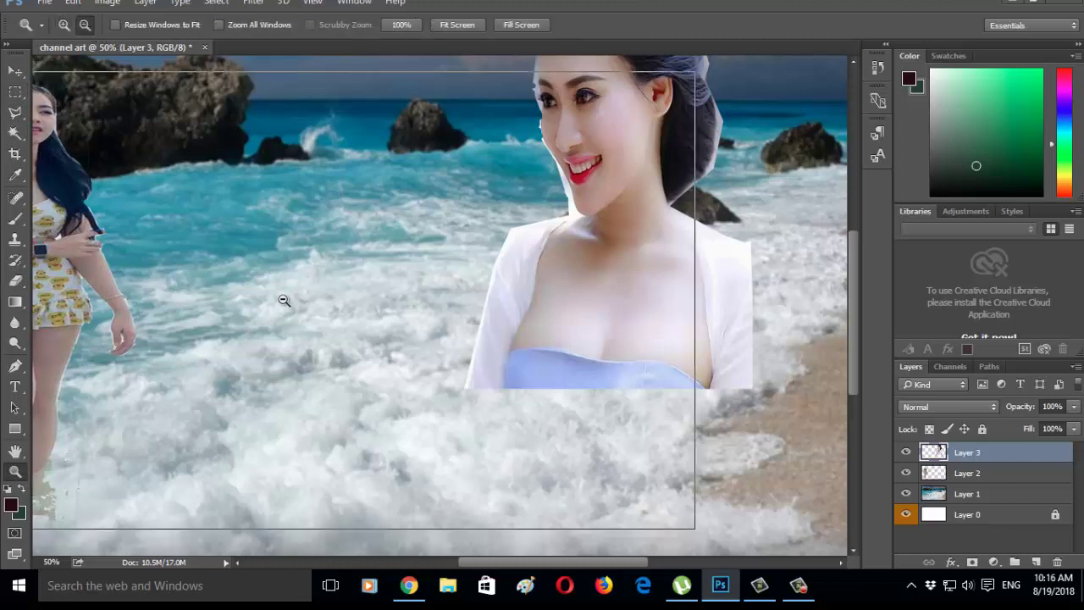
left_click(284, 301)
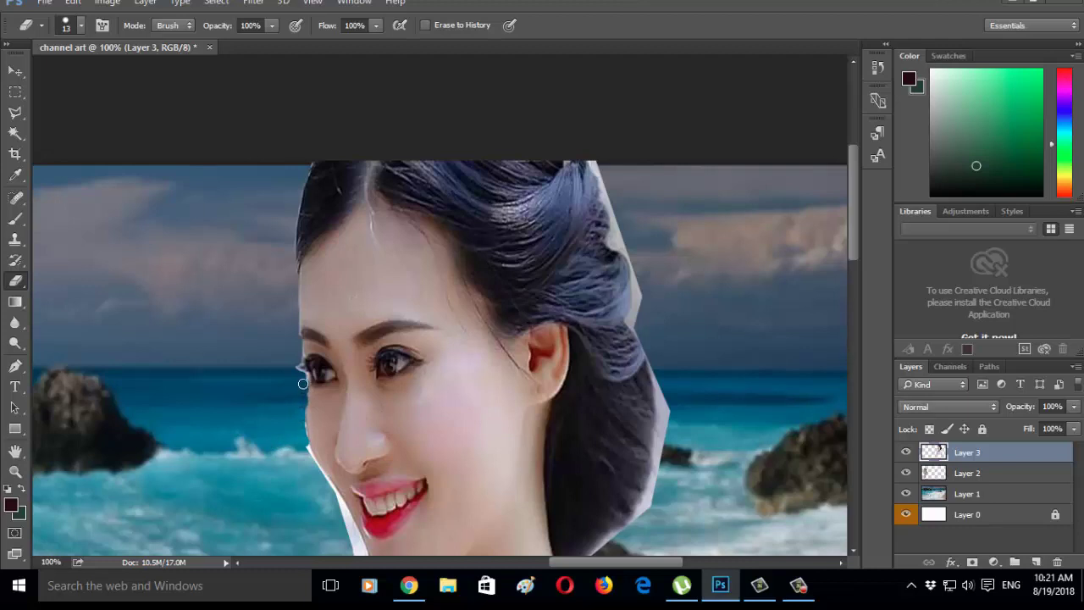
scroll(463, 458, "down", 3)
scroll(540, 428, "down", 3)
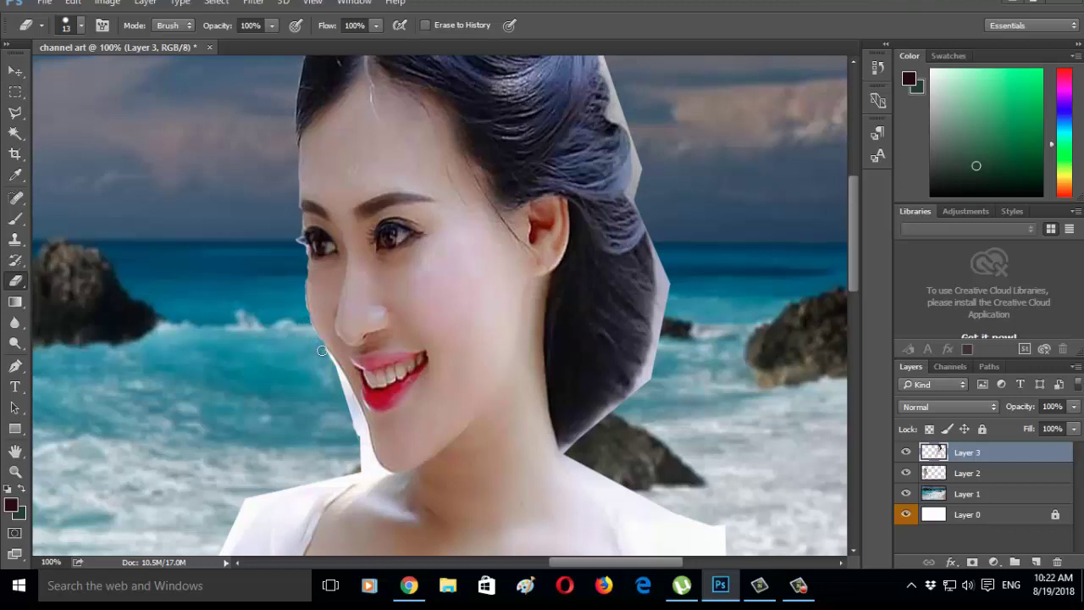
mouse_move(321, 350)
left_mouse_down()
mouse_move(362, 464)
mouse_move(362, 415)
mouse_move(361, 454)
left_mouse_up()
key("ctrl+z")
Step: Erase more jaw fringe, then set Layer 3's opacity to 62% in Layer Style
left_click_drag(351, 422, 349, 408)
key("h")
double_click(1017, 453)
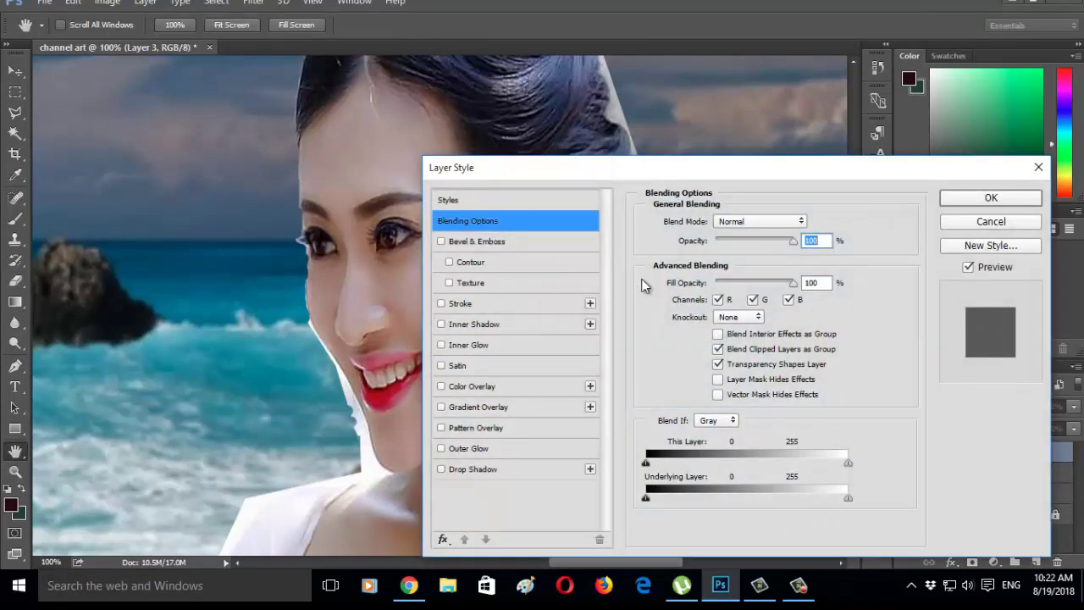
left_click_drag(792, 242, 765, 244)
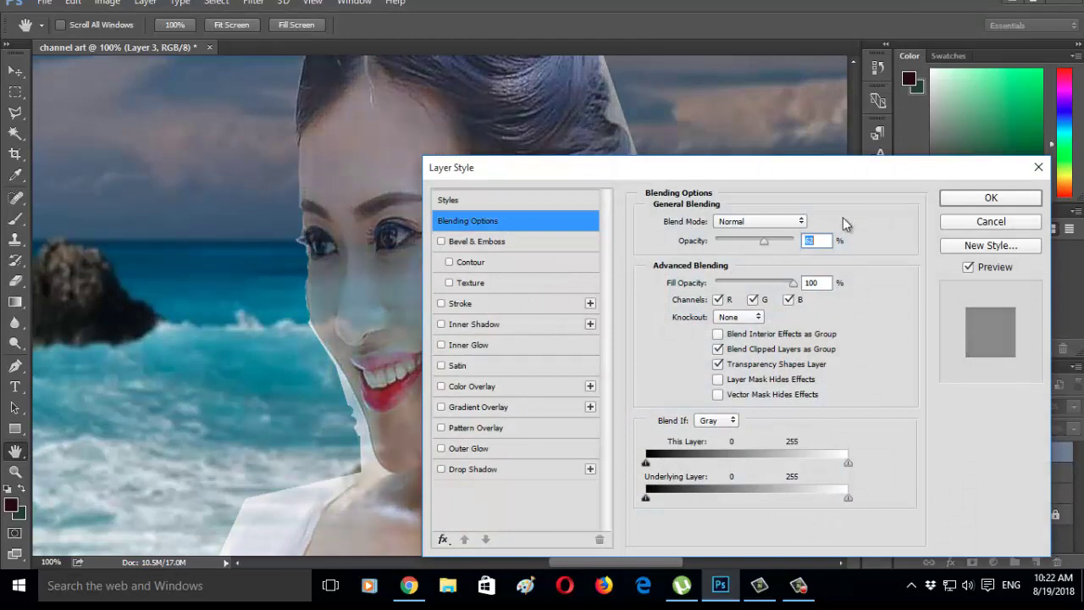
left_click(990, 197)
Step: Trim the portrait's left jaw edge and smooth the veil's right edge into a curve
key("e")
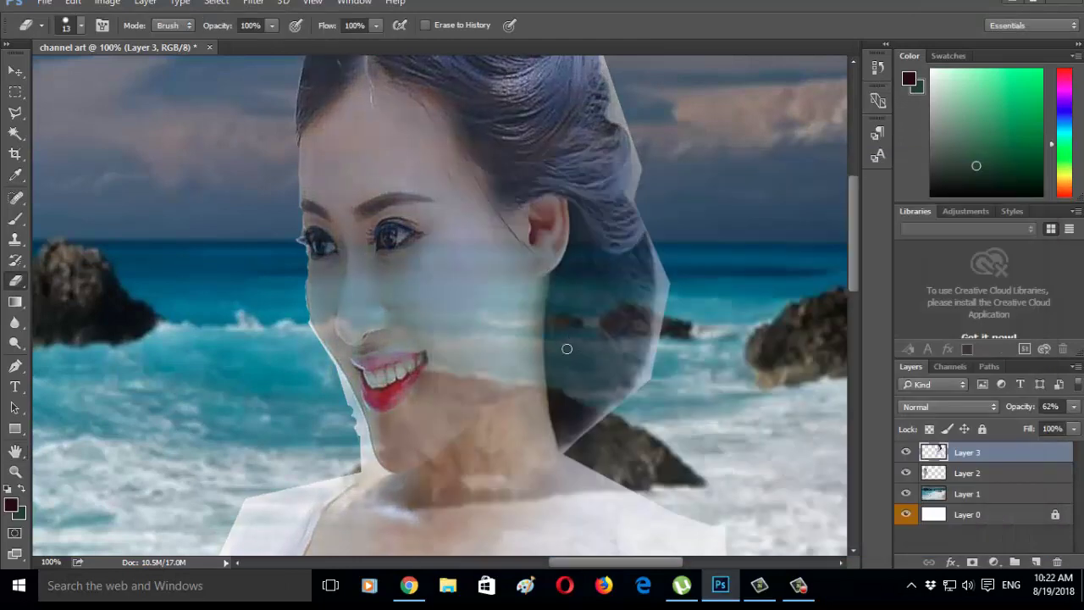
scroll(542, 356, "down", 5)
scroll(515, 370, "down", 3)
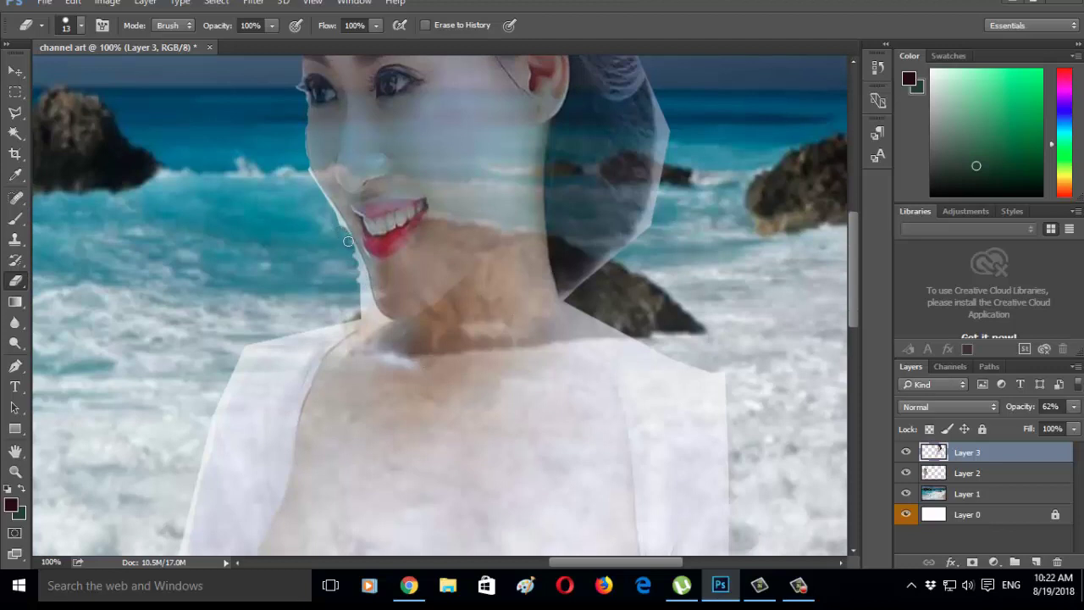
mouse_move(343, 240)
left_mouse_down()
mouse_move(313, 192)
mouse_move(357, 270)
mouse_move(363, 312)
mouse_move(353, 264)
left_mouse_up()
mouse_move(664, 105)
left_mouse_down()
mouse_move(662, 176)
mouse_move(644, 236)
mouse_move(582, 292)
left_mouse_up()
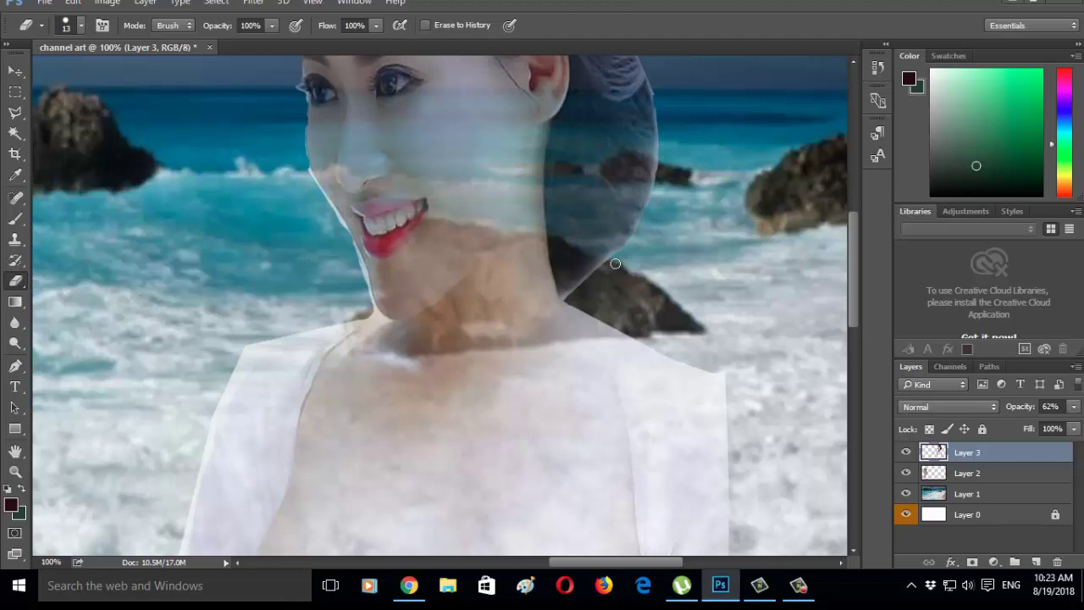
Step: Erase the light fringe along the portrait's hair edge
scroll(673, 112, "up", 3)
scroll(681, 201, "up", 2)
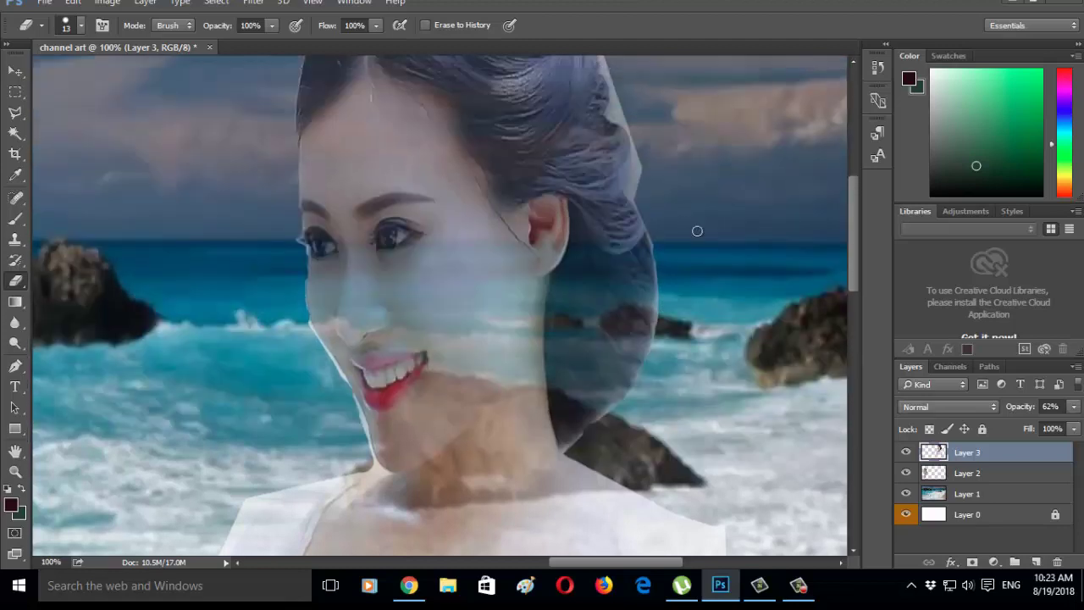
scroll(697, 229, "up", 2)
scroll(666, 228, "up", 2)
scroll(668, 229, "up", 1)
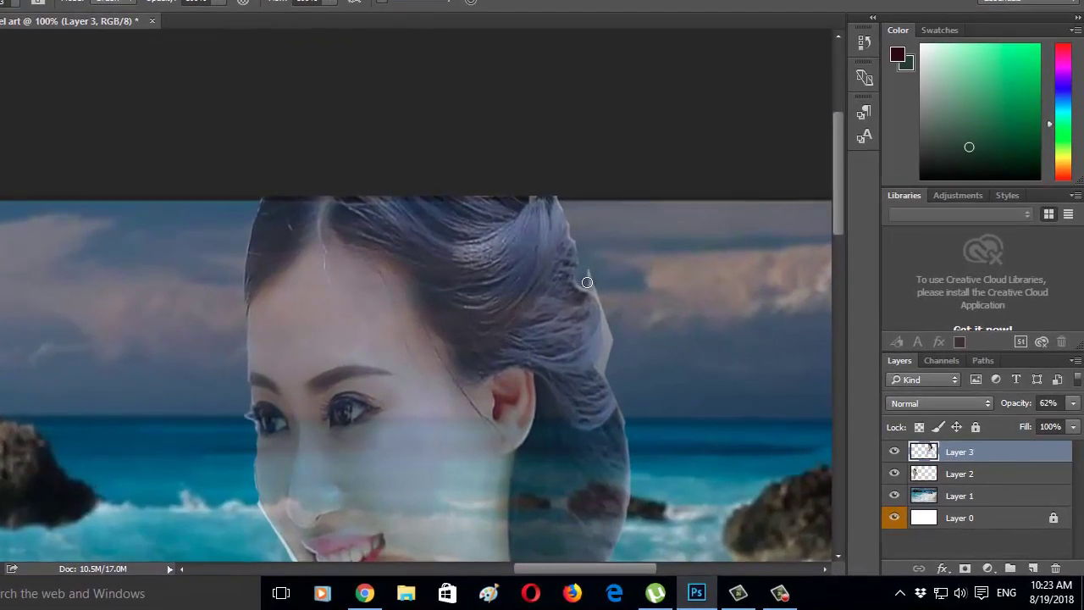
left_click_drag(587, 282, 605, 363)
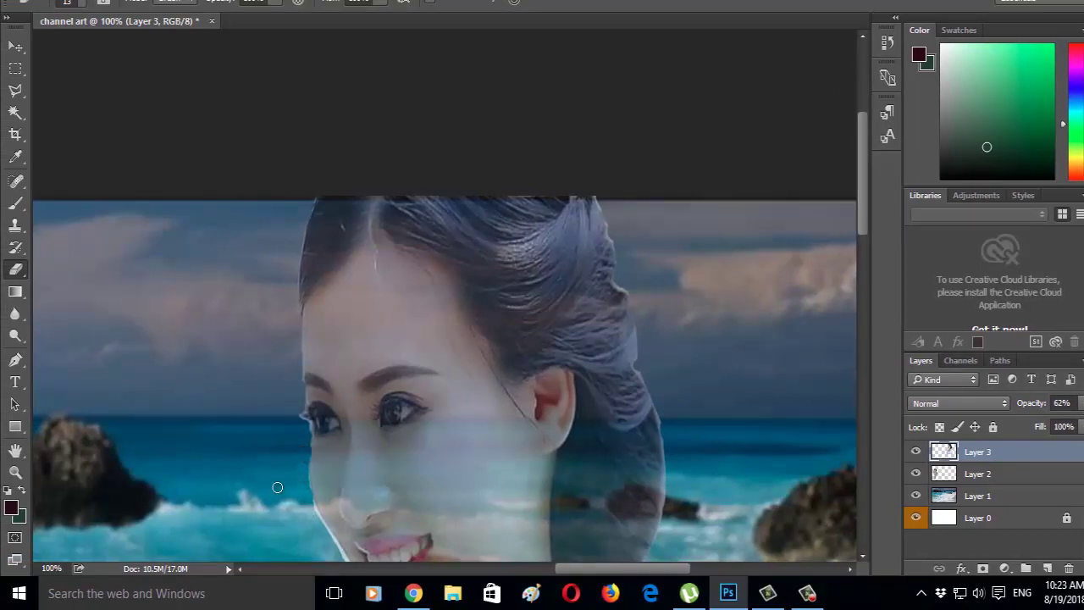
scroll(274, 479, "down", 2)
scroll(288, 478, "down", 2)
scroll(313, 466, "down", 4)
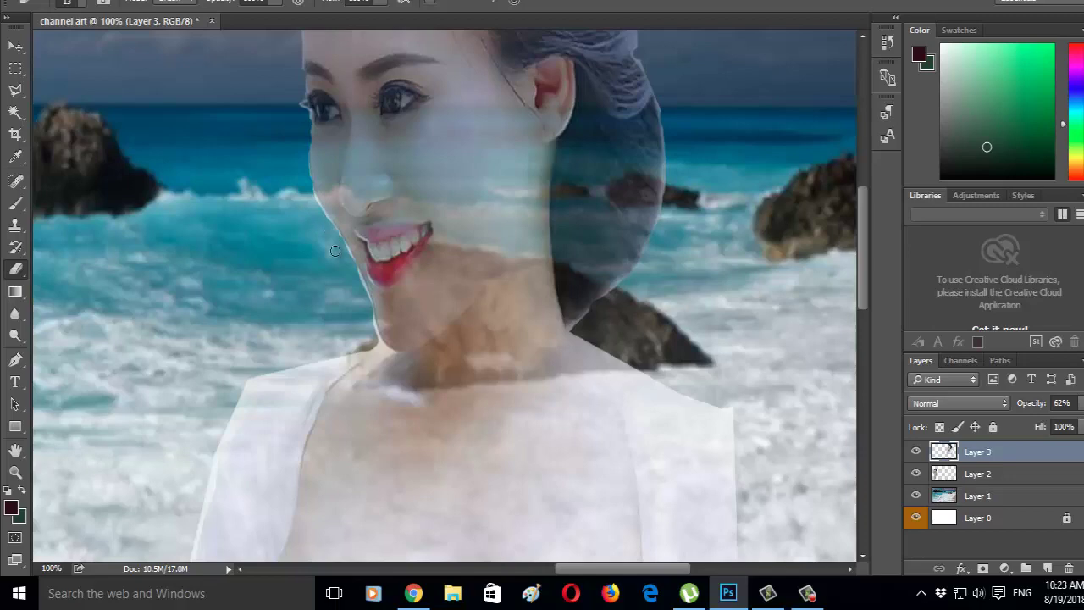
scroll(610, 436, "down", 3)
scroll(358, 447, "up", 3)
left_click(15, 473)
left_click(425, 522, "alt")
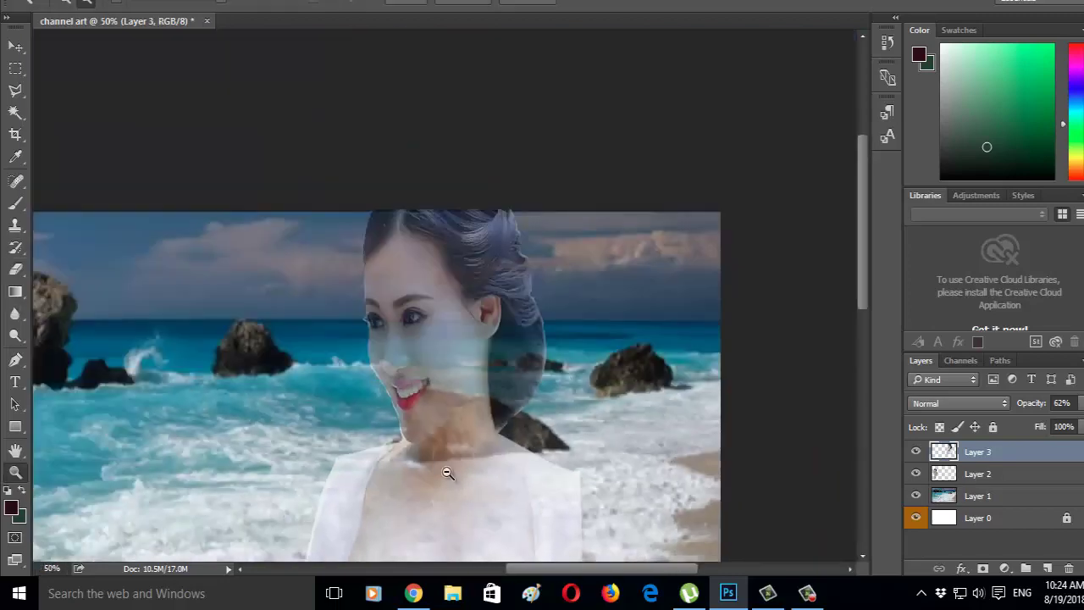
left_click(447, 472, "alt")
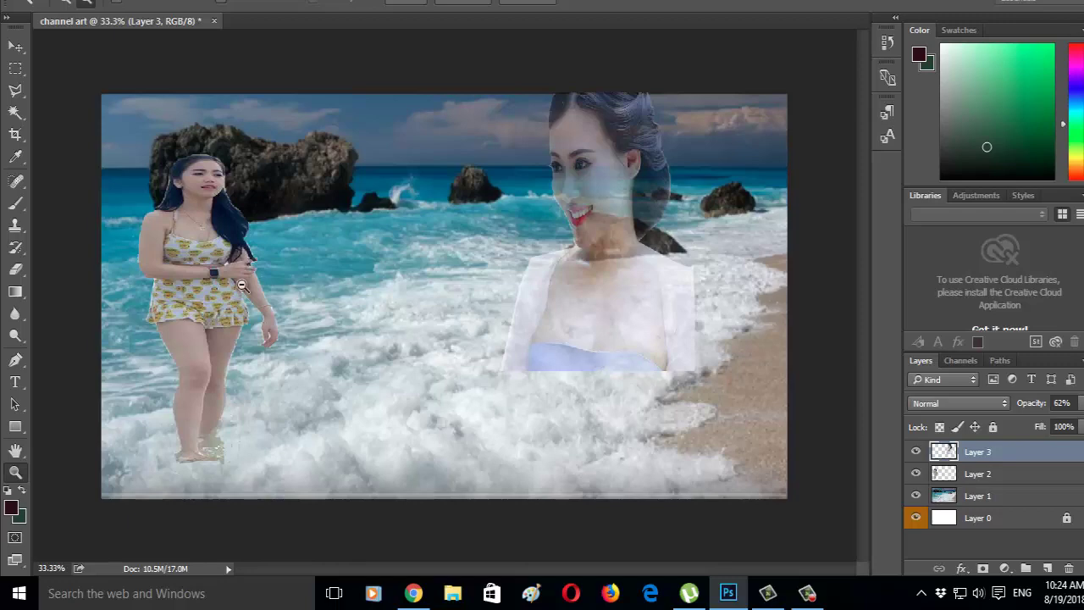
left_click(46, 1)
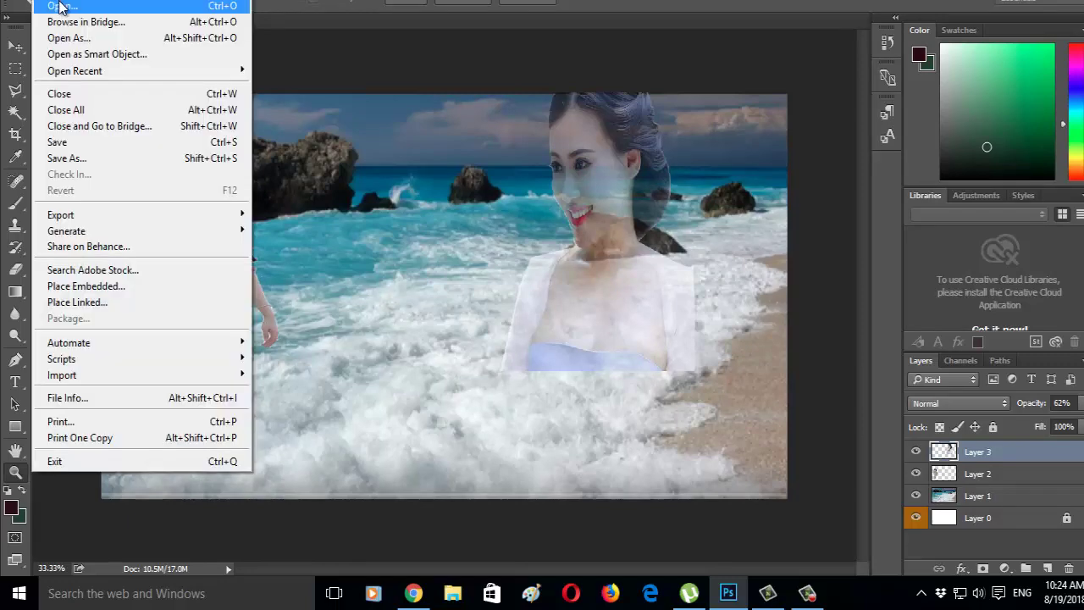
left_click(377, 148)
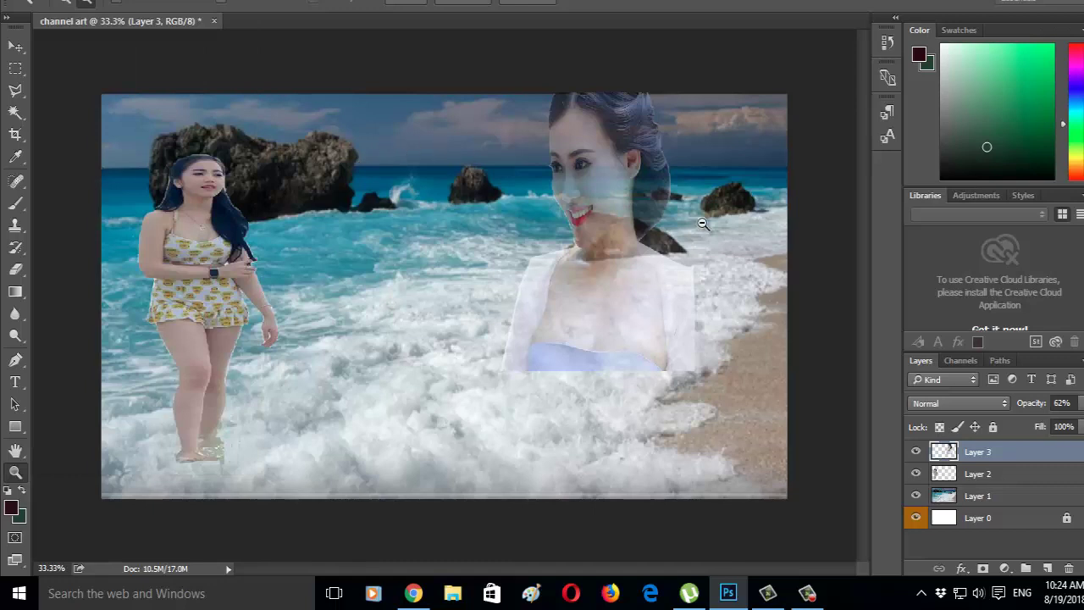
left_click(46, 2)
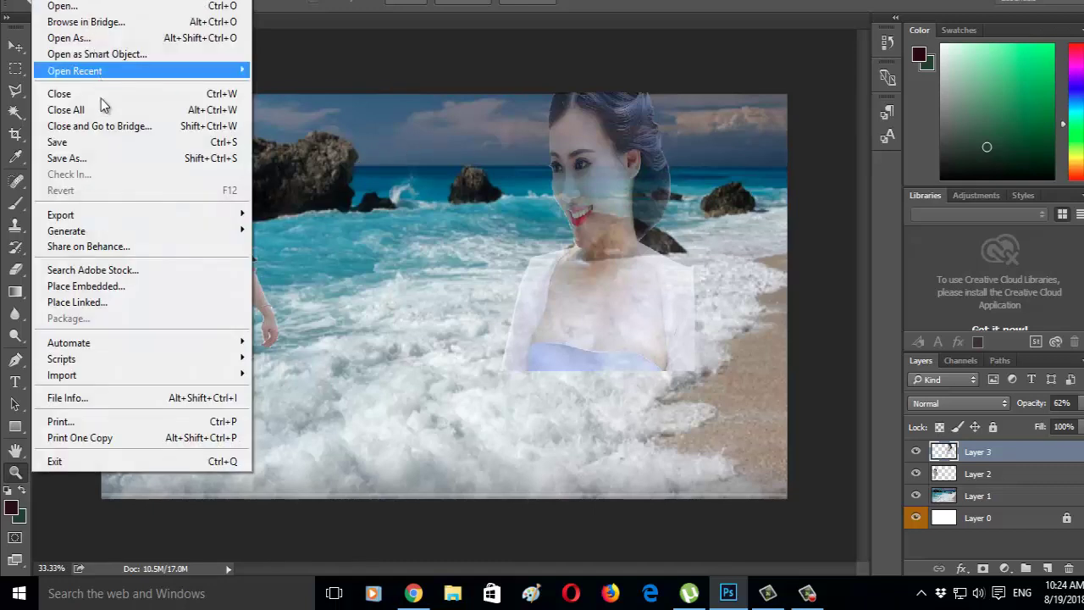
left_click(376, 70)
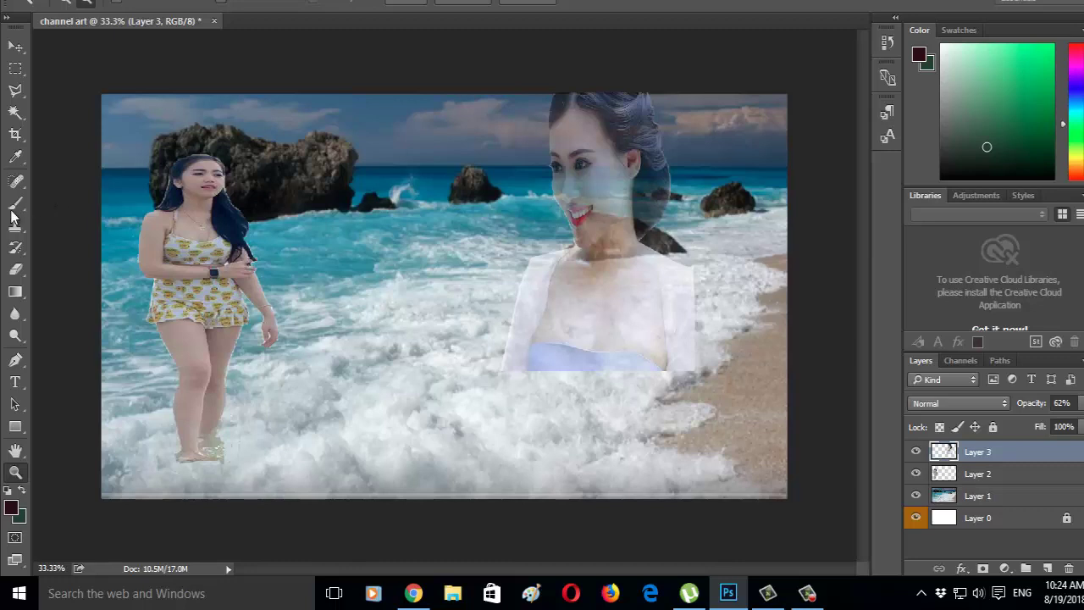
left_click(16, 382)
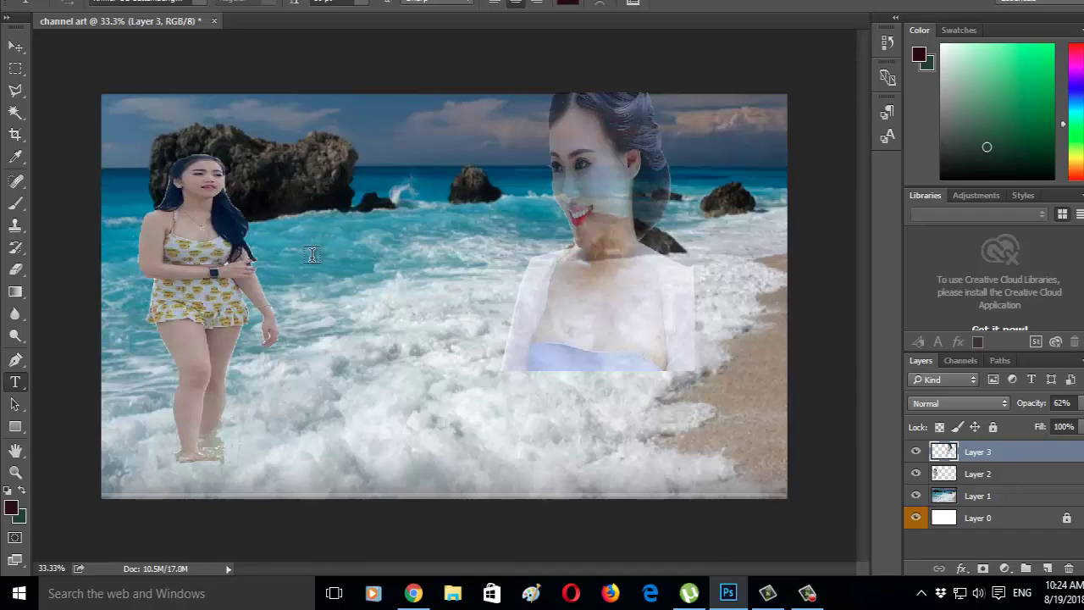
left_click(15, 472)
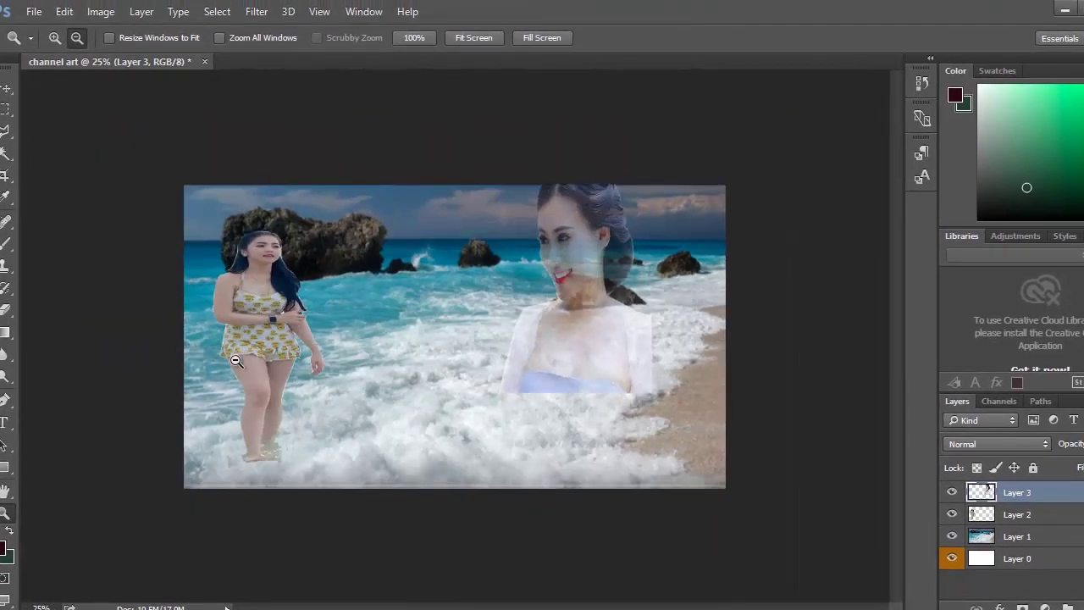
Step: Zoom into the full-body woman at 100% and pan to her face by the rock
left_click(59, 17)
left_click_drag(264, 254, 274, 271)
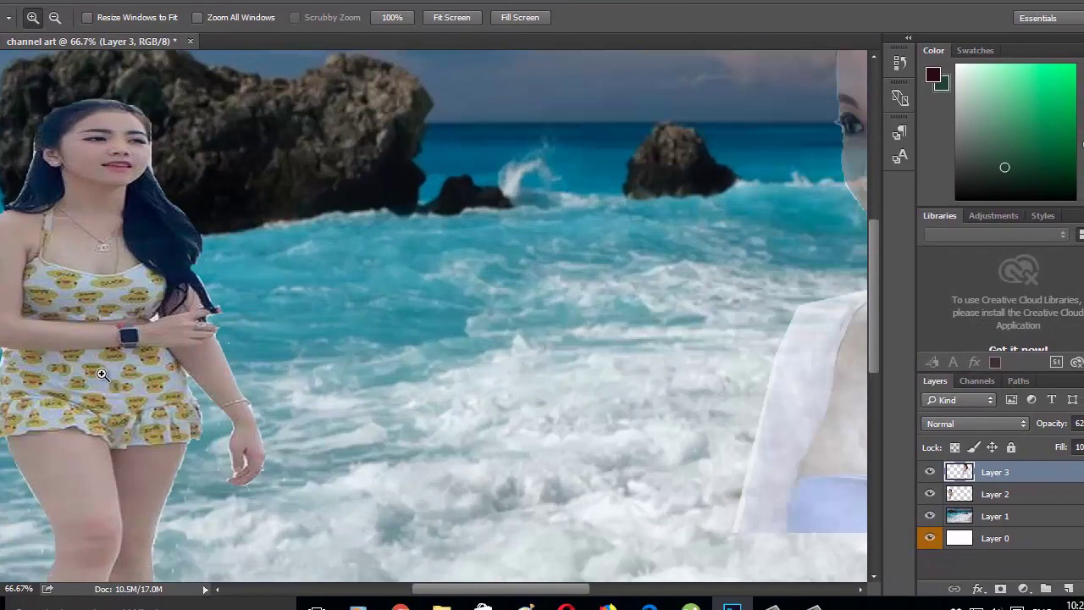
left_click_drag(153, 144, 491, 483)
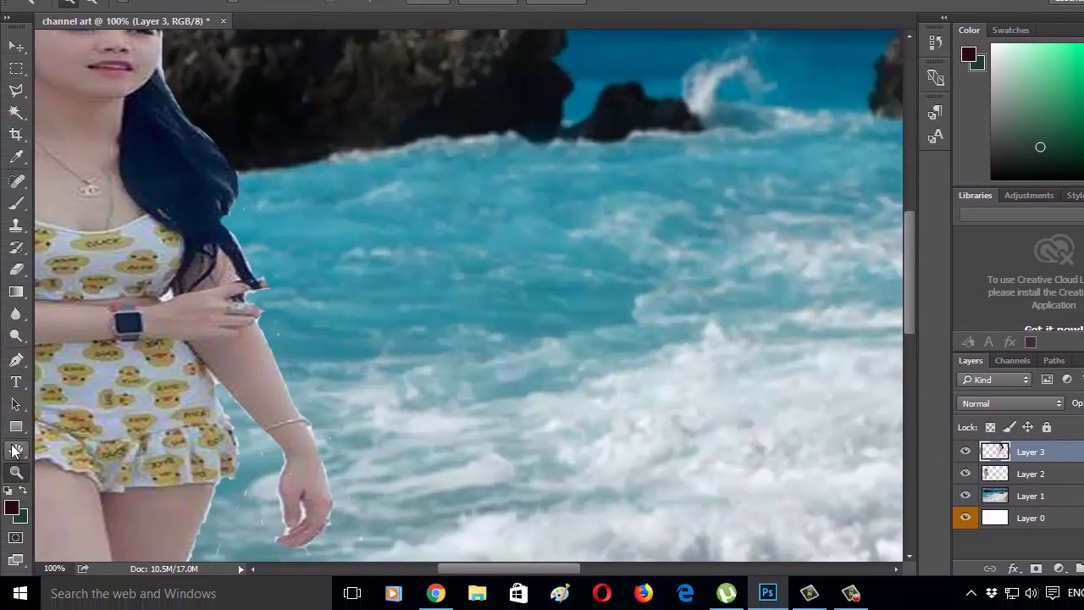
left_click(15, 452)
left_click_drag(190, 248, 280, 440)
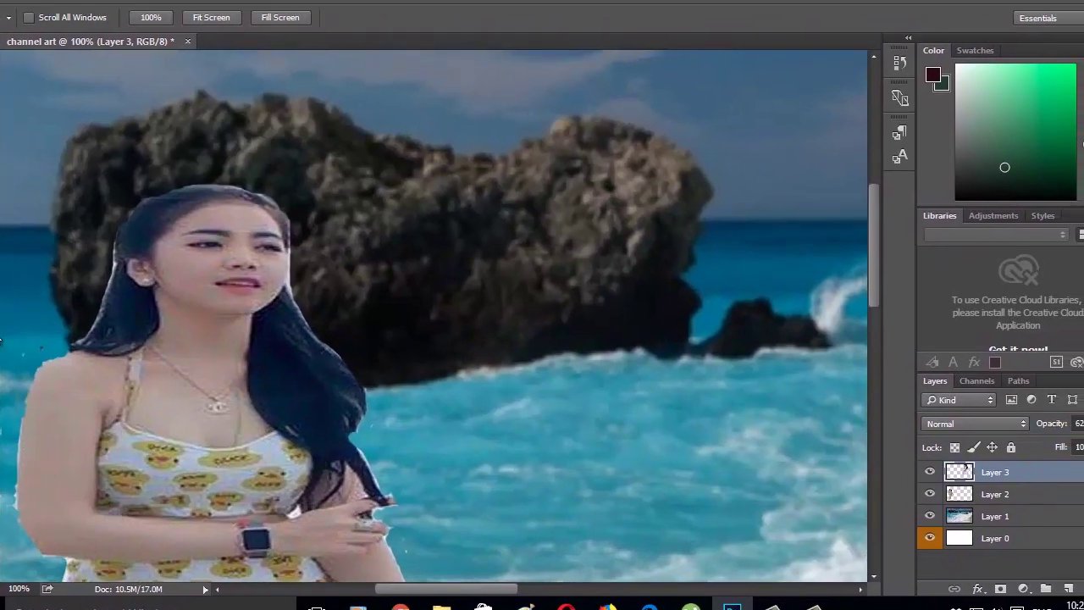
Step: Try erasing the hair edge beside the rock on Layer 1, undoing the stray erased spots
key("e")
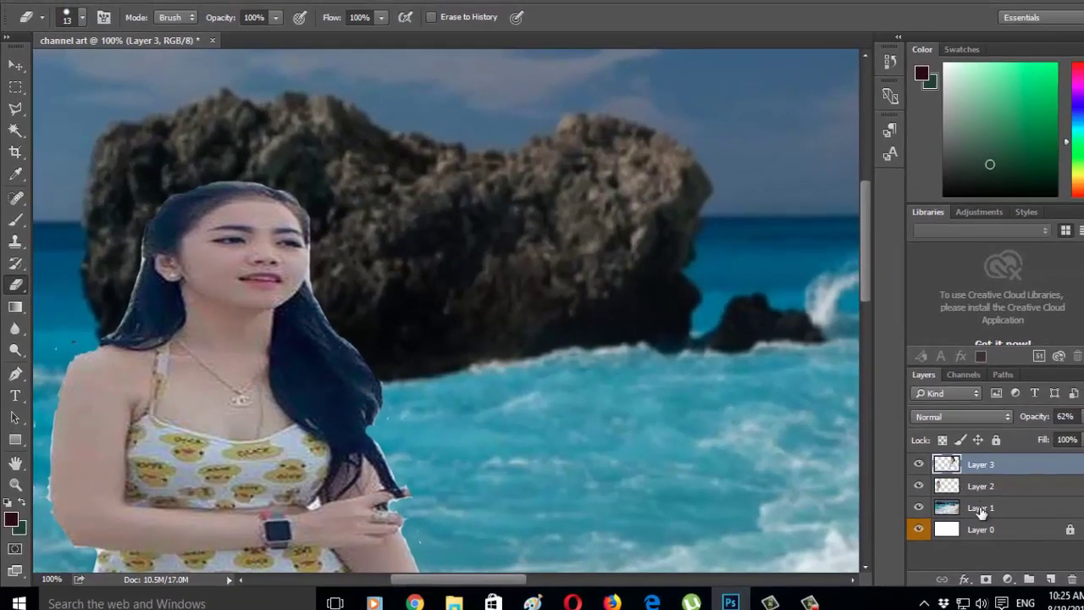
left_click(983, 513)
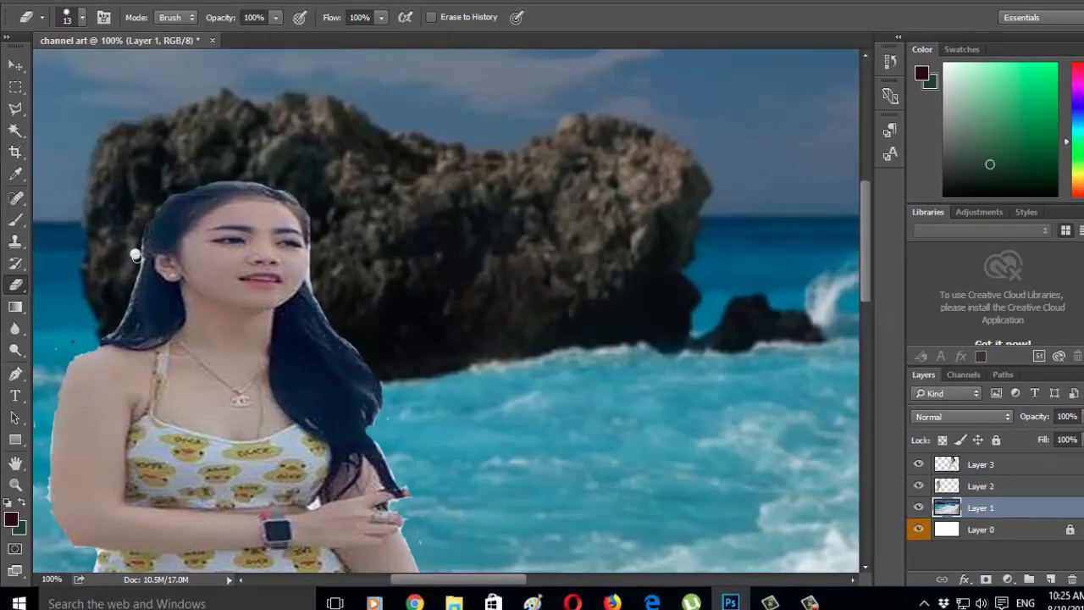
left_click_drag(133, 251, 138, 265)
key("ctrl+z")
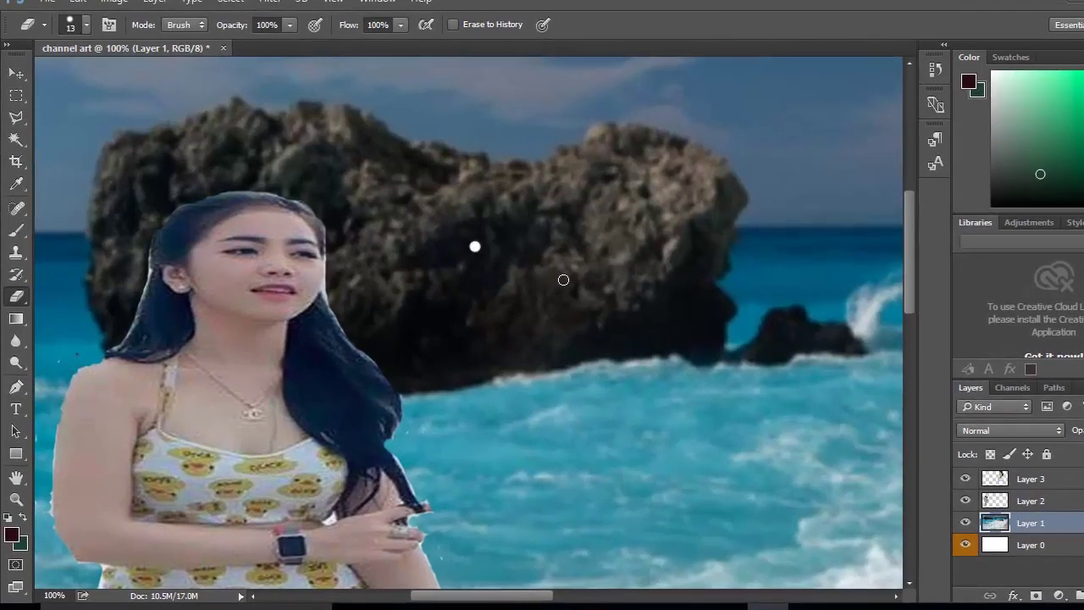
right_click(16, 295)
left_click(106, 295)
left_click_drag(134, 273, 144, 276)
key("ctrl+z")
left_click(757, 117)
key("ctrl+z")
Step: Select Layer 2 with the full-body woman and erase the fringe along her hair edge
key("m")
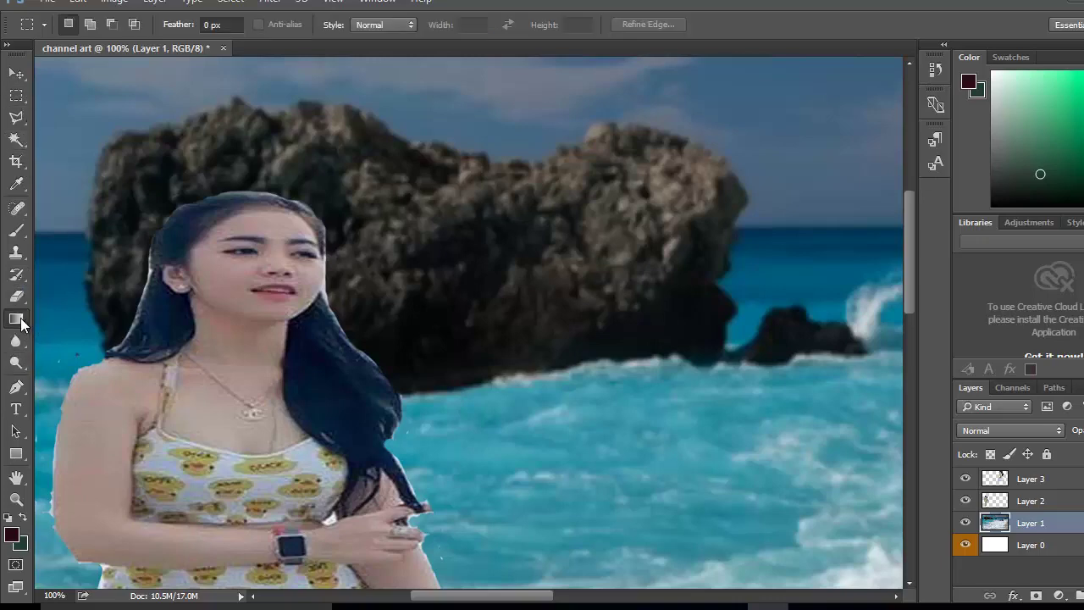
left_click(17, 318)
left_click(17, 296)
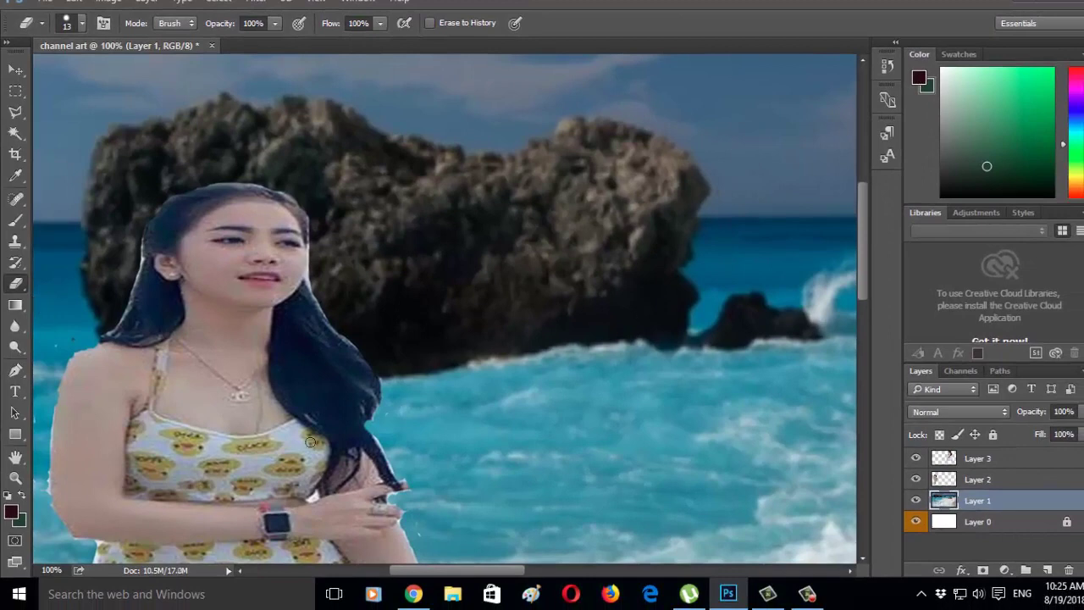
scroll(745, 517, "down", 2)
scroll(559, 454, "down", 2)
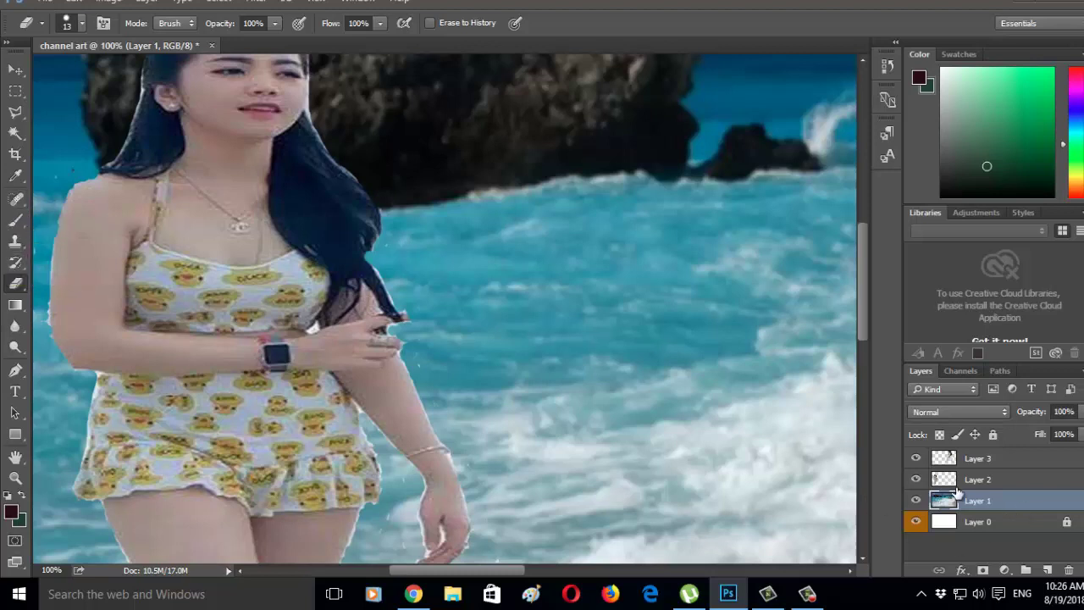
left_click(952, 462)
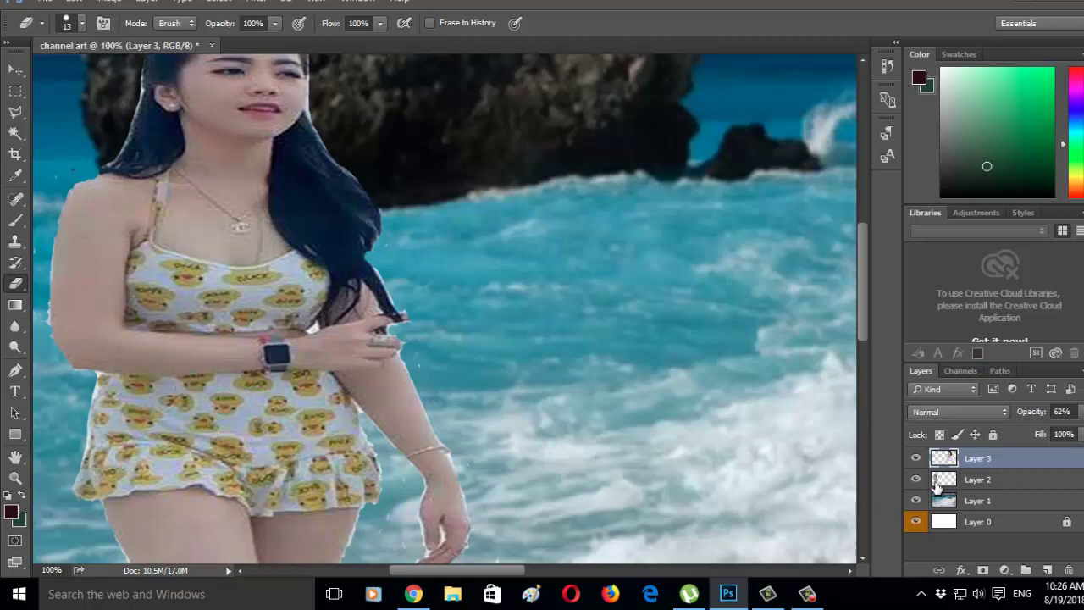
left_click(924, 479)
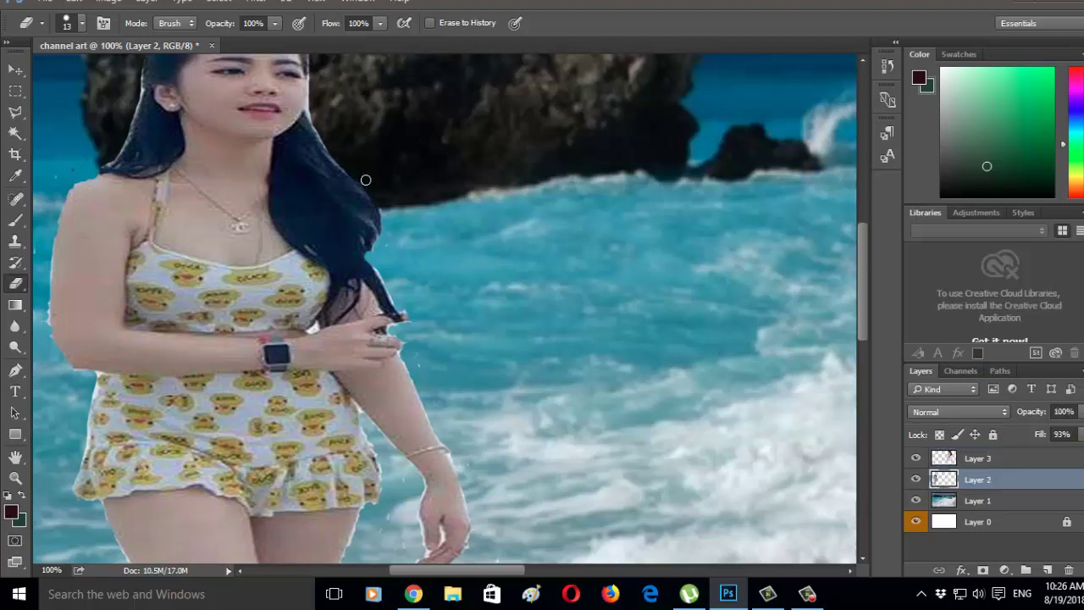
scroll(406, 225, "up", 1)
scroll(432, 242, "up", 2)
scroll(406, 233, "up", 1)
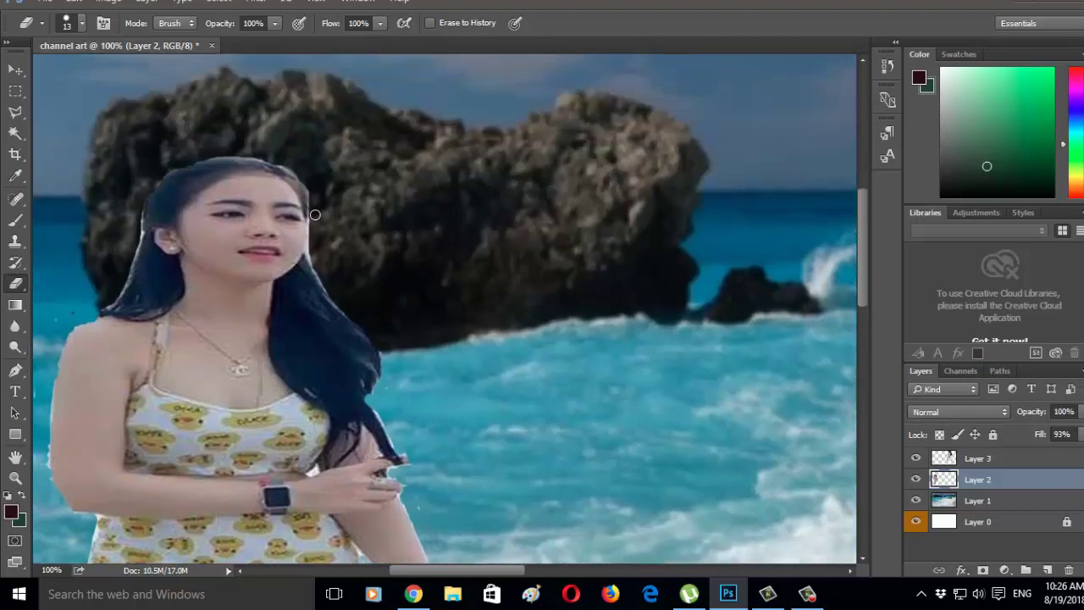
left_click_drag(310, 249, 342, 305)
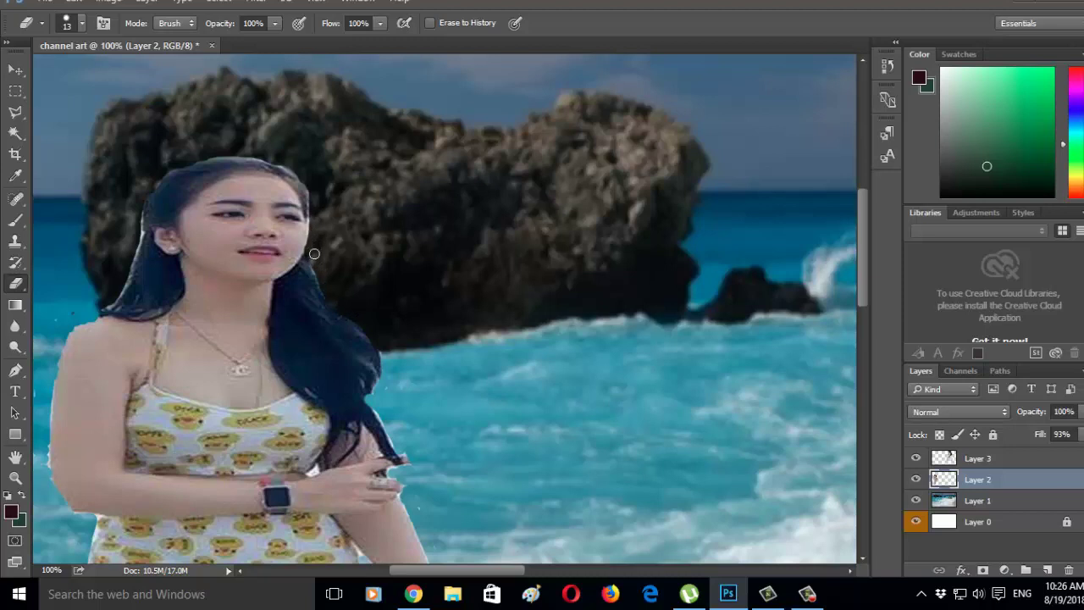
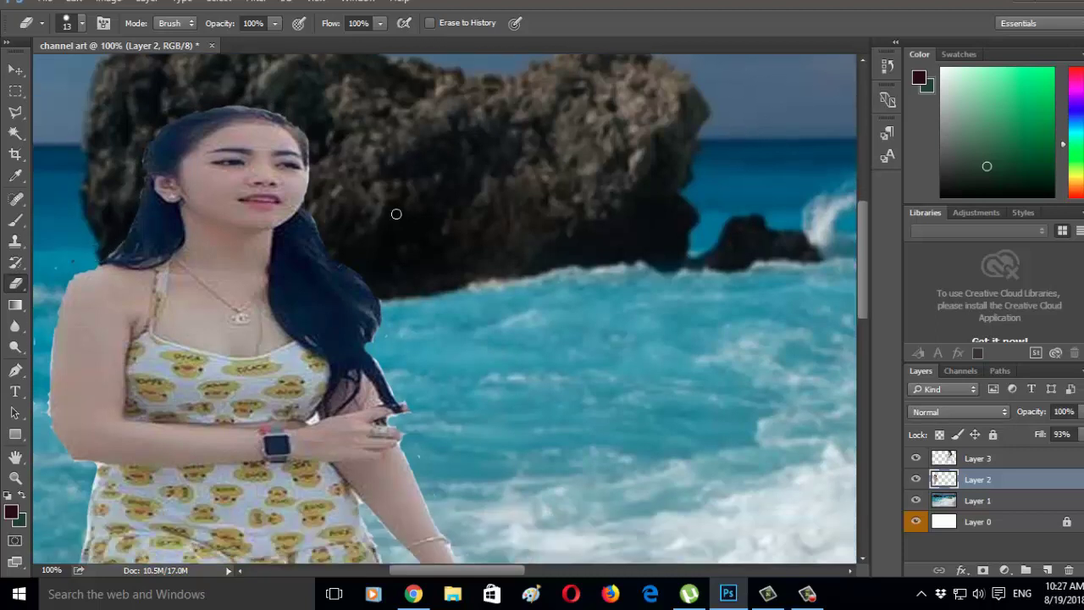
Step: Zoom out to 33.3% to fit the whole beach banner, then select the Horizontal Type tool
scroll(394, 213, "down", 5)
scroll(144, 296, "down", 5)
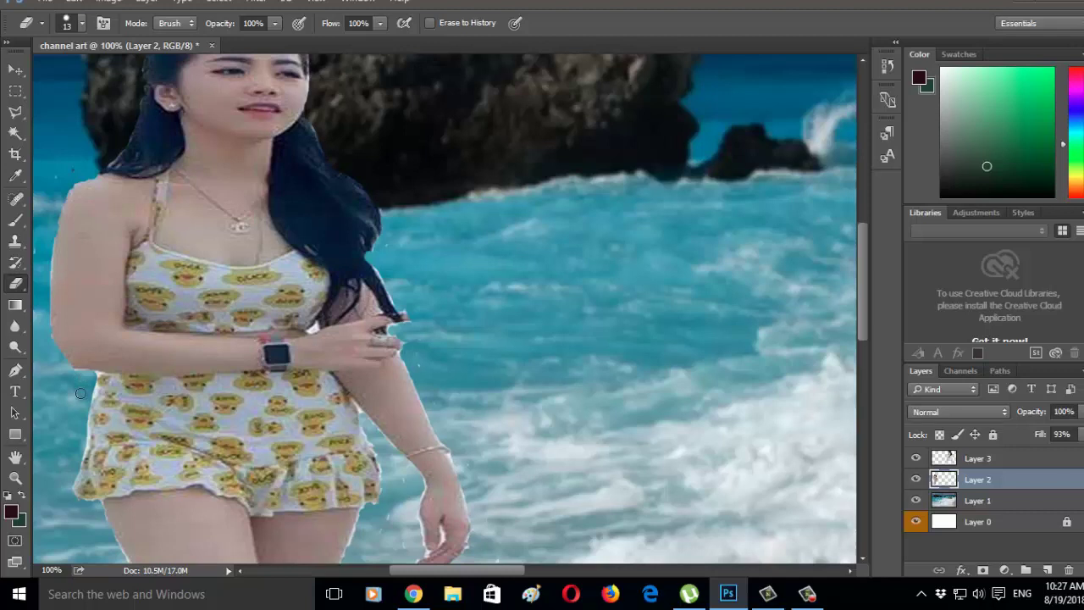
scroll(81, 393, "down", 2)
scroll(85, 415, "down", 3)
scroll(88, 440, "down", 3)
scroll(92, 474, "down", 1)
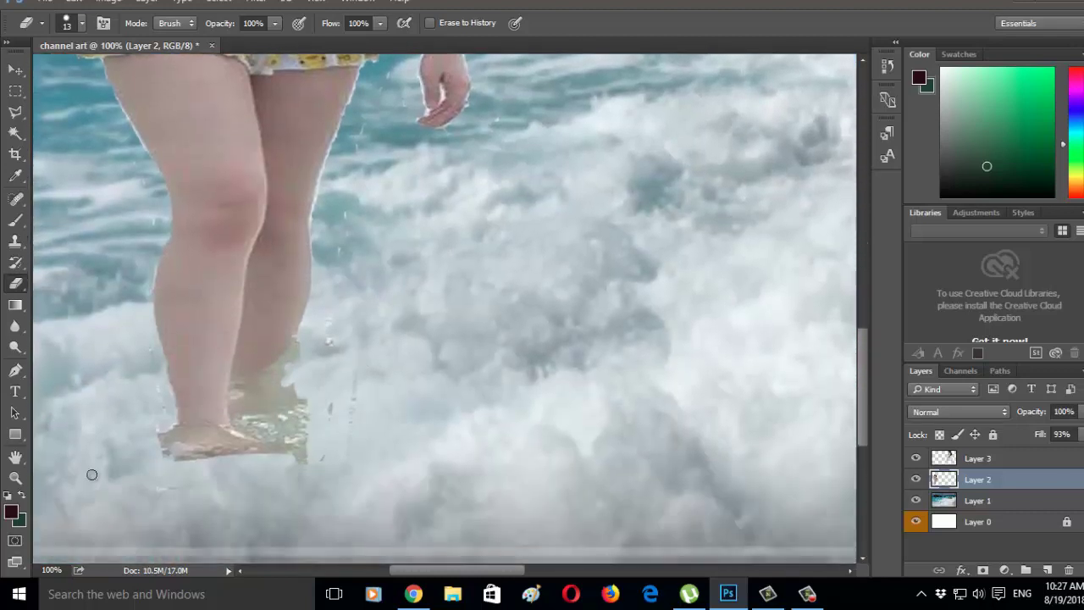
left_click(15, 477)
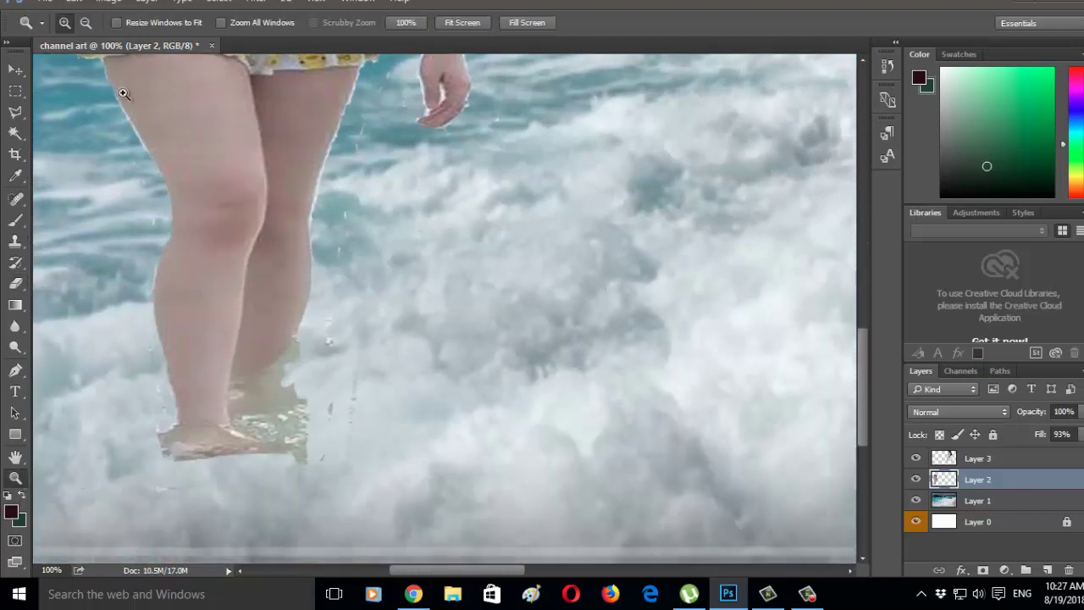
left_click(85, 22)
left_click(266, 257)
left_click(266, 258)
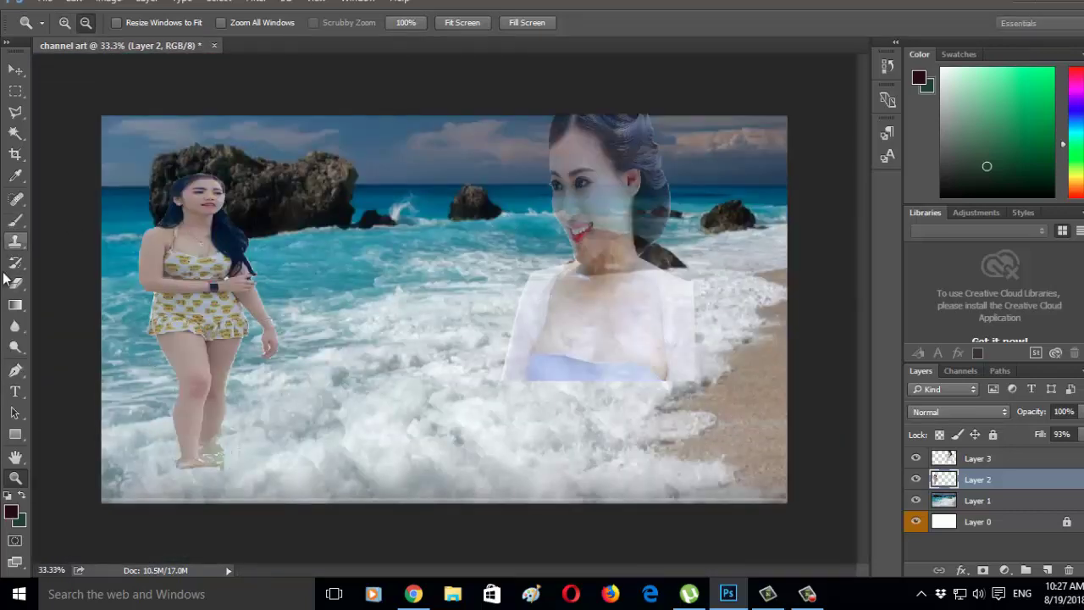
left_click(15, 391)
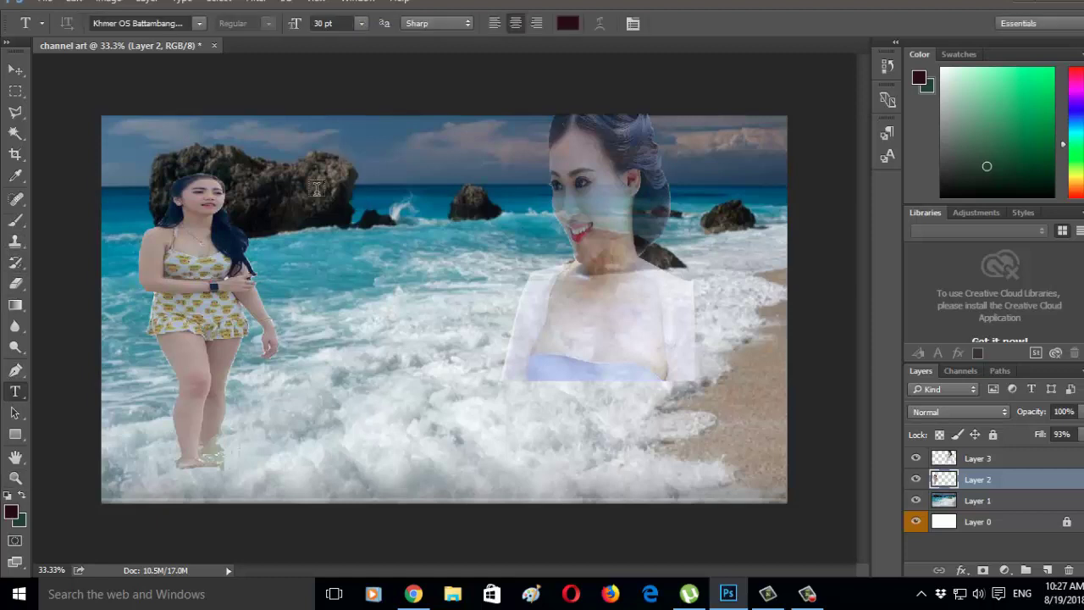
Step: Replace the Khmer OS Battambang font with the bold font named with a long run of A's
left_click(199, 23)
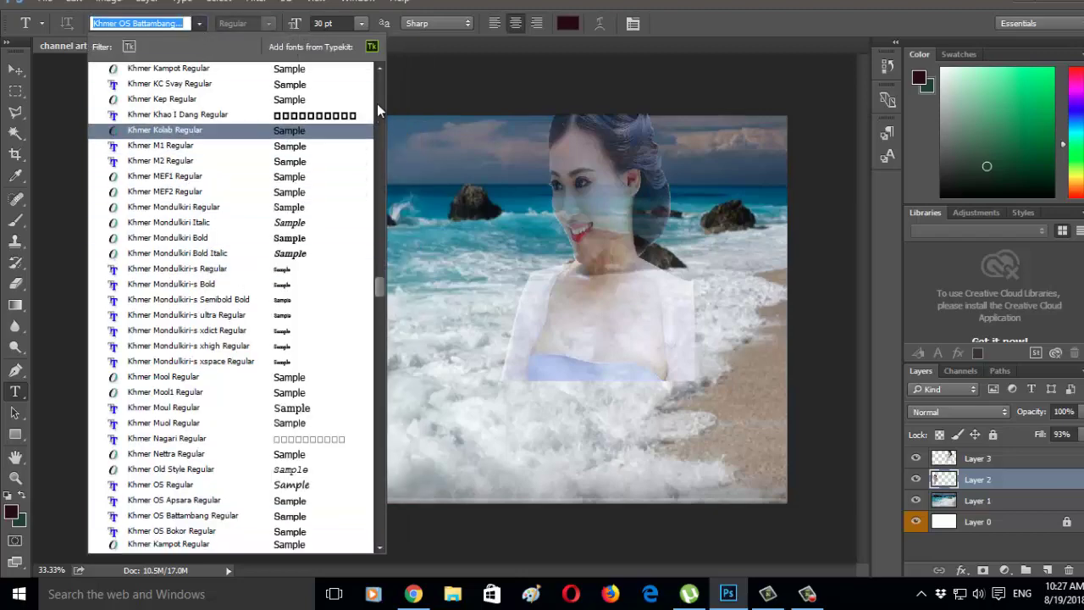
scroll(377, 118, "up", 10)
scroll(373, 169, "up", 5)
scroll(408, 212, "up", 2)
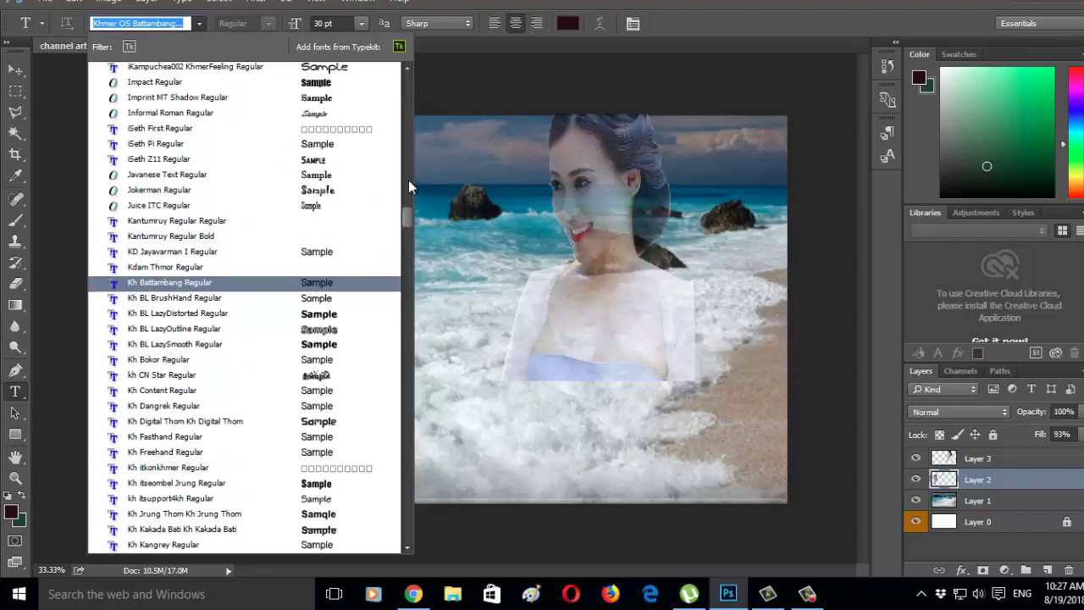
left_click_drag(409, 216, 409, 82)
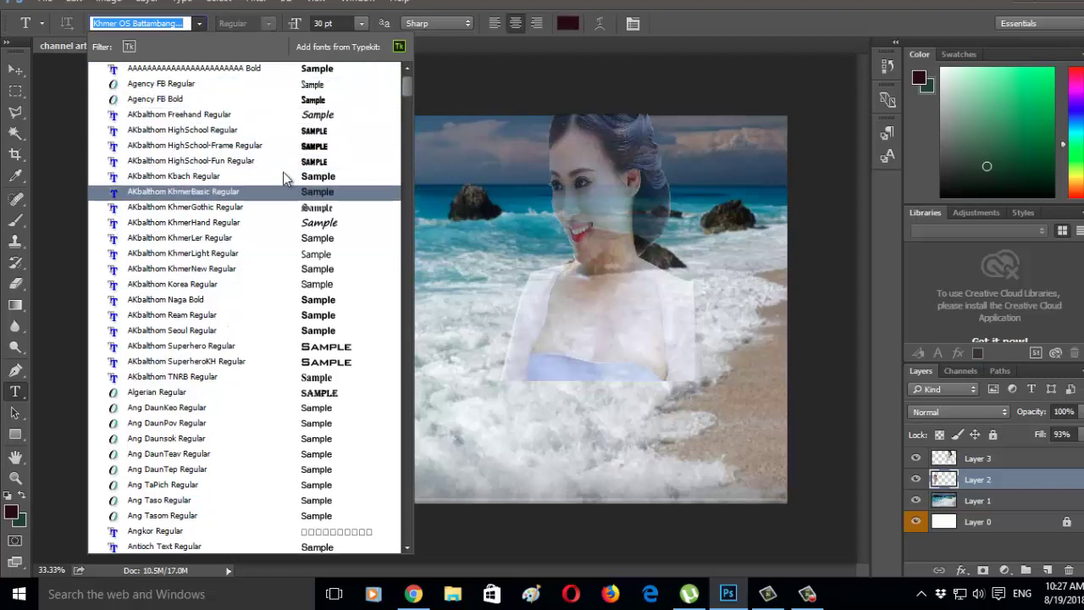
left_click(276, 69)
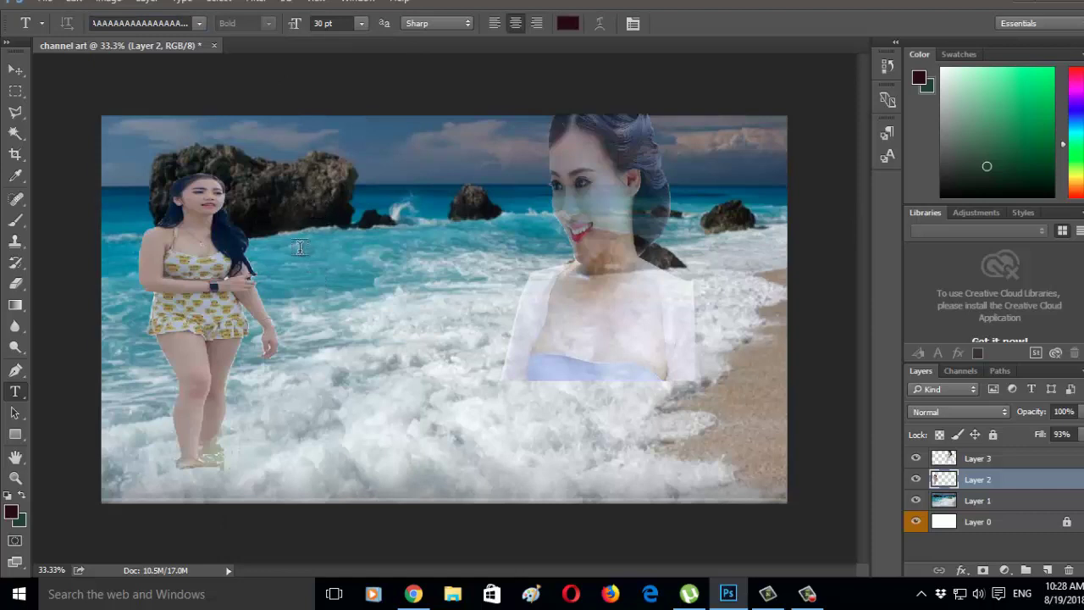
Step: Type the title 'Pt CNN PHAT CHANNA PCN' and move it to the banner's bottom centre
left_click(294, 449)
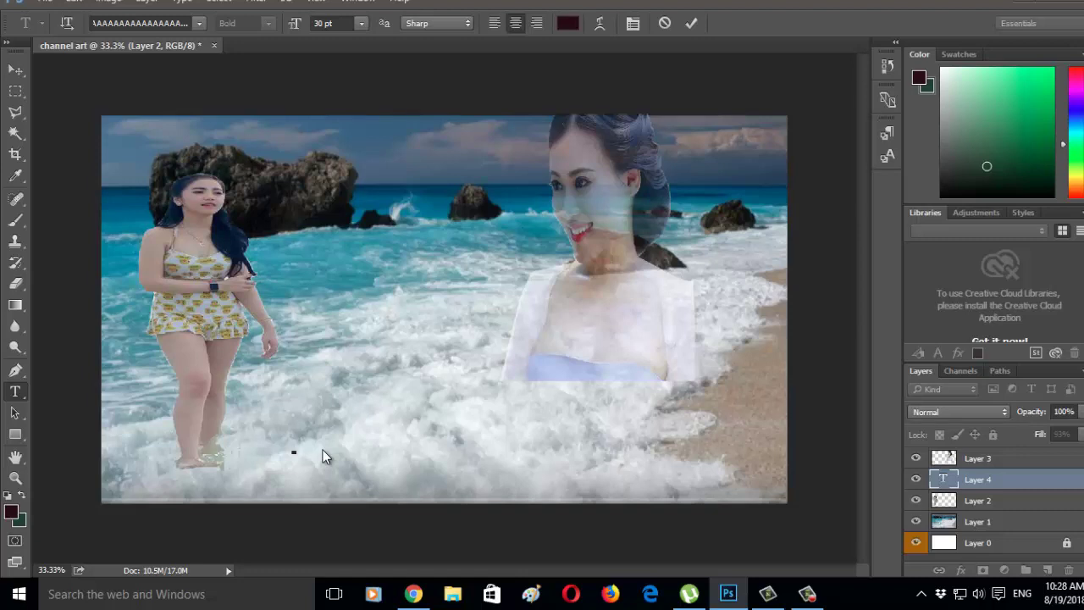
type("Pt CNN PAt")
key("BackSpace")
key("BackSpace")
type("Pt CNN P")
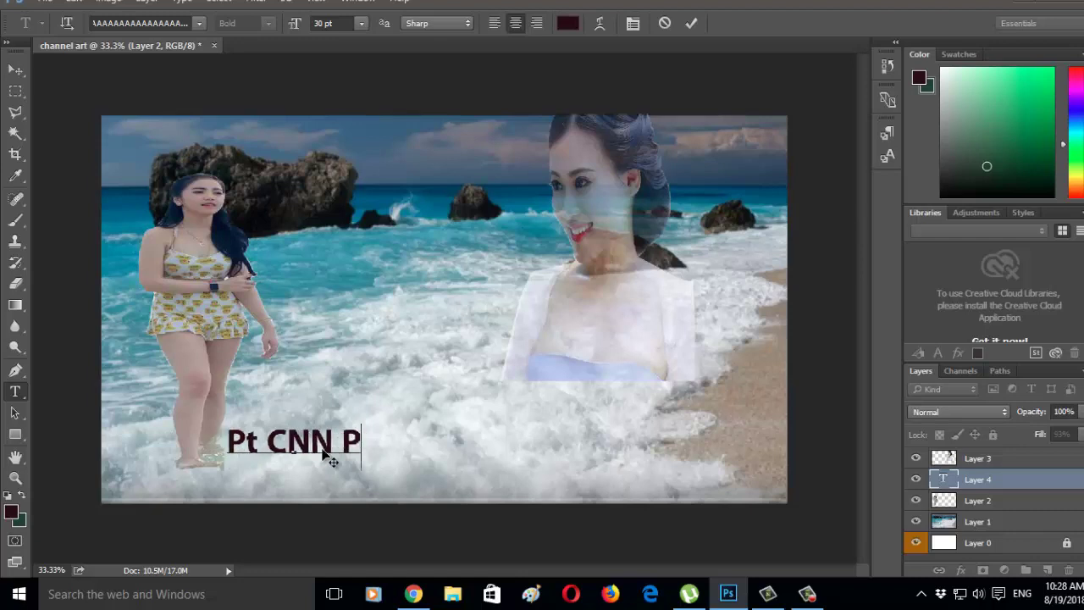
type("HAT")
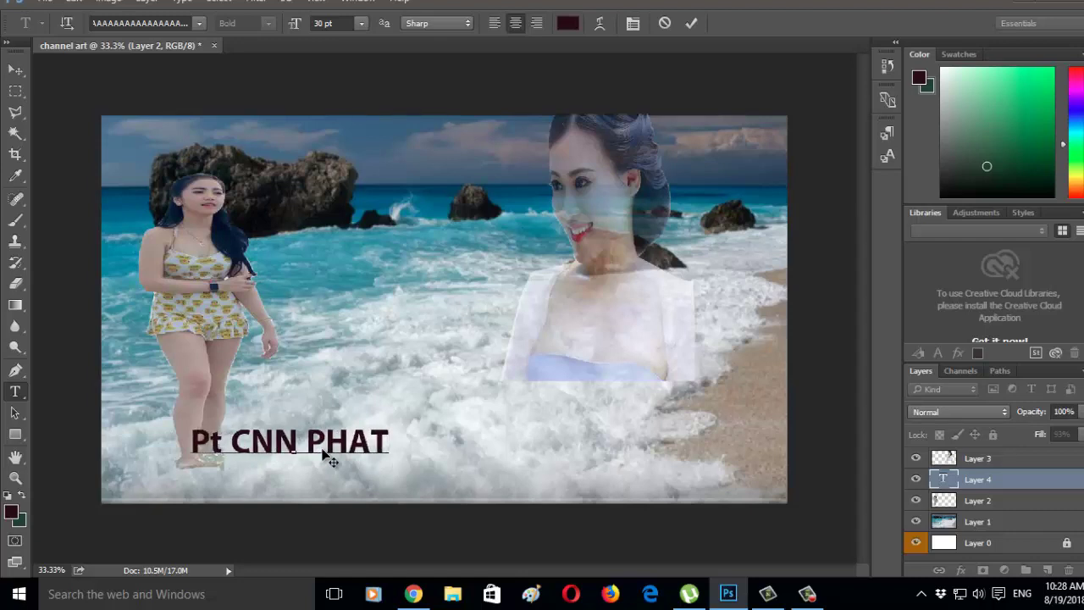
type(" CH")
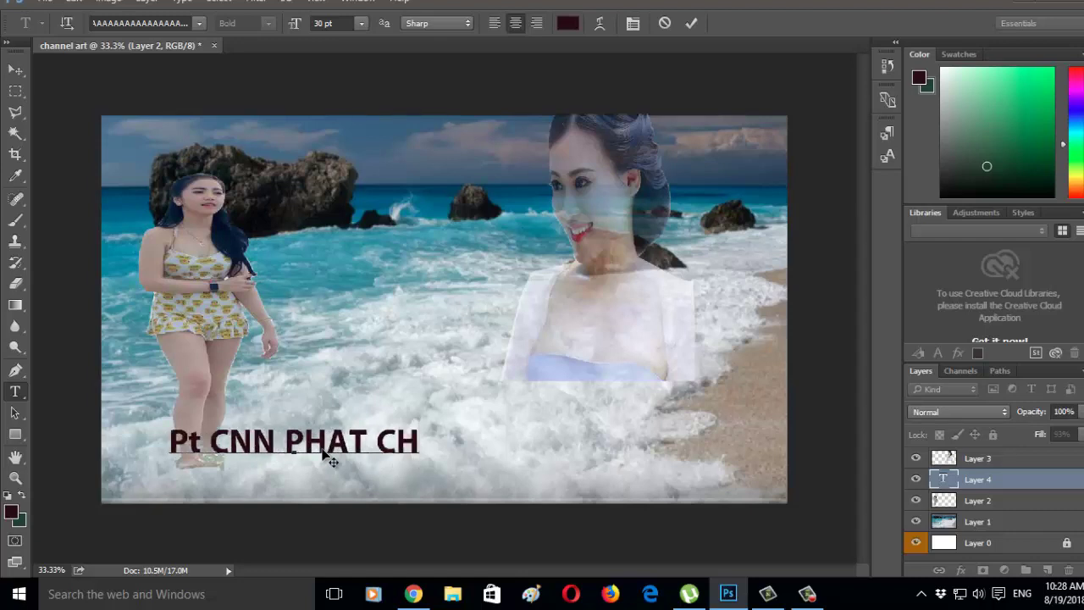
type("ANNA")
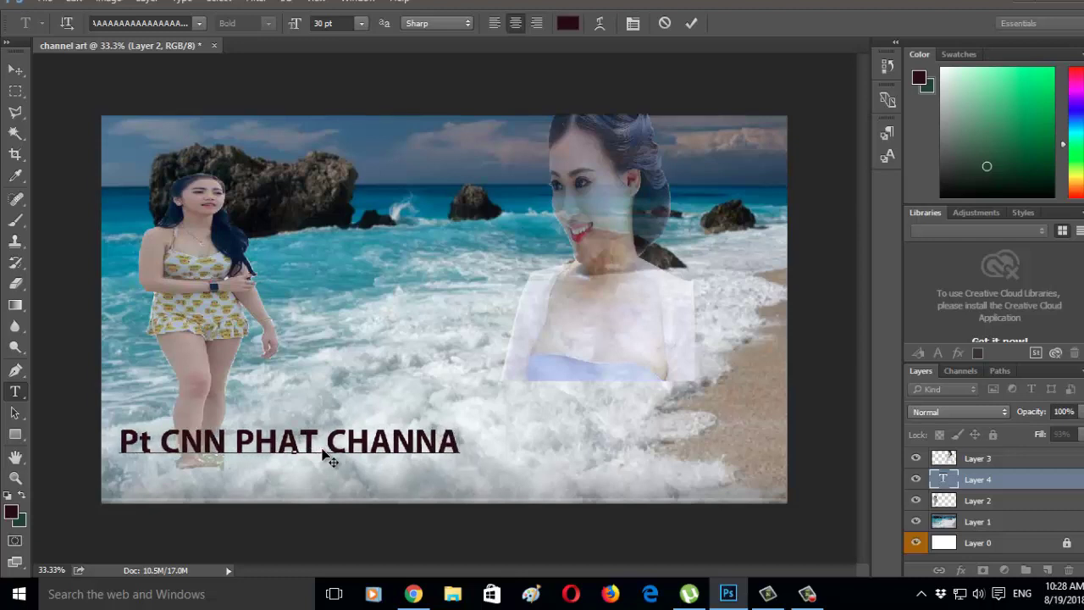
type(" PCN")
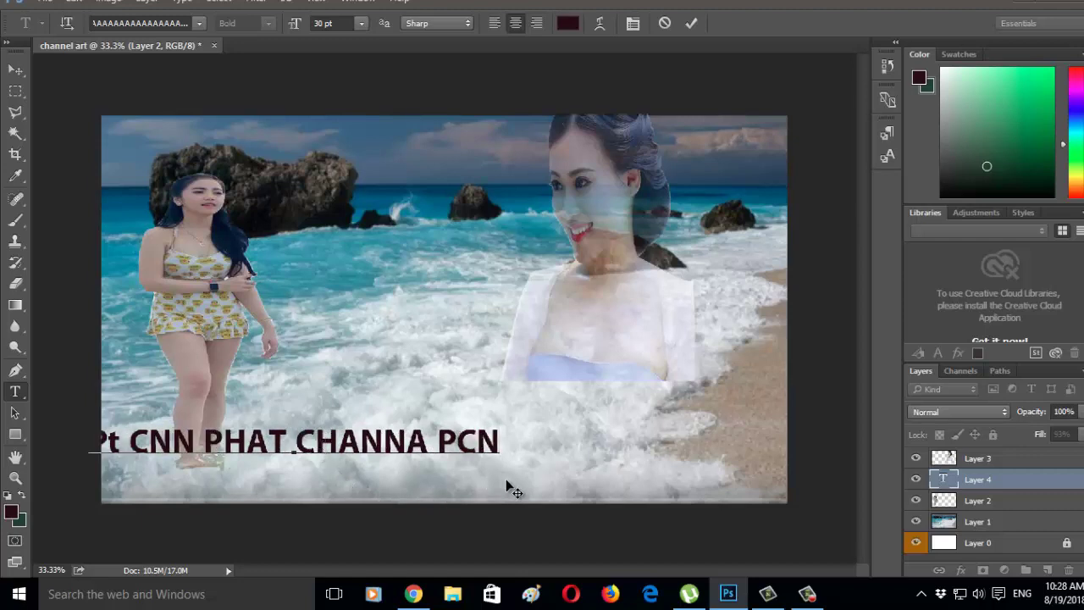
left_click_drag(506, 489, 656, 497)
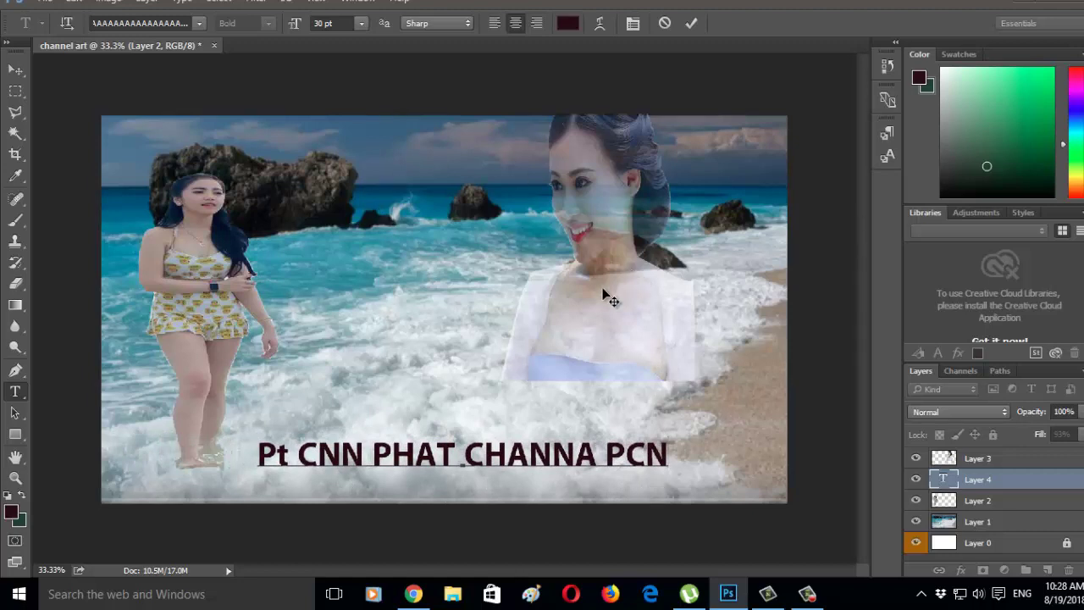
mouse_move(681, 459)
left_mouse_down()
mouse_move(695, 471)
mouse_move(269, 466)
left_mouse_up()
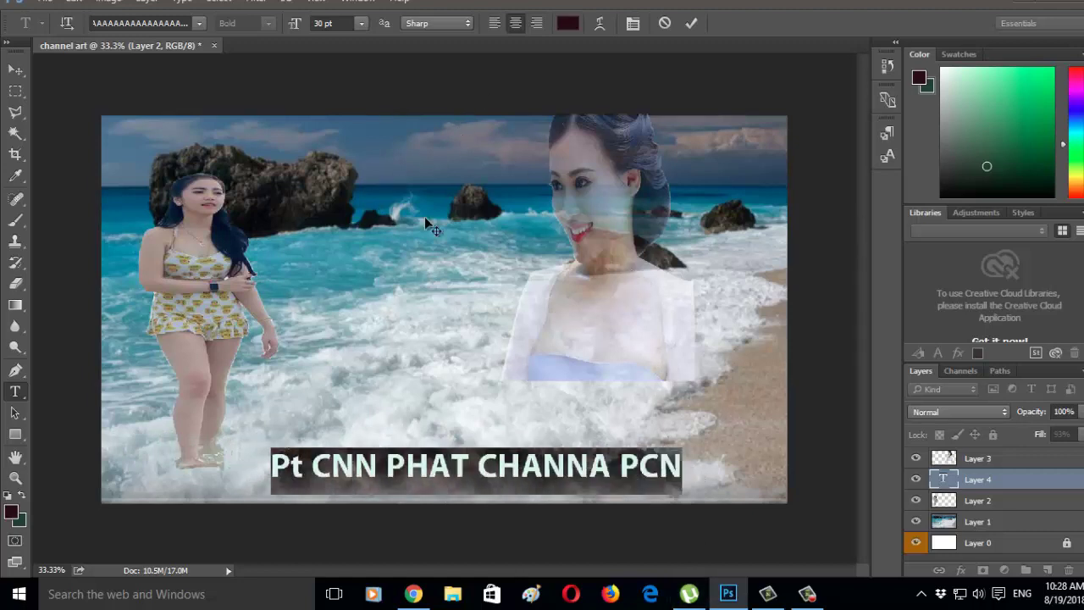
Step: Colour the title text a very dark reddish-brown in the Color Picker
left_click(568, 23)
left_click_drag(327, 363, 320, 487)
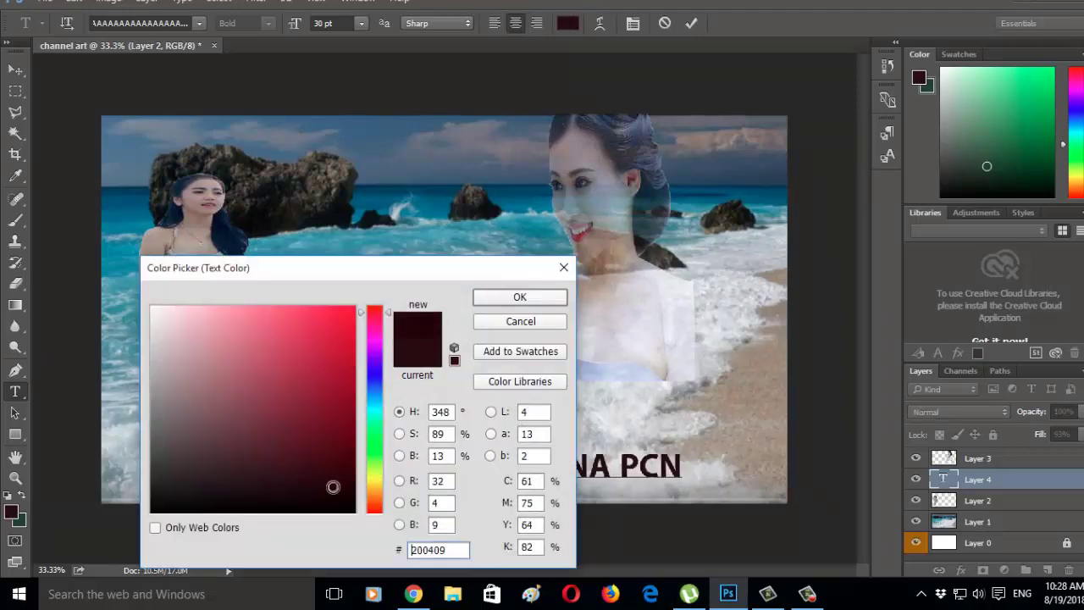
left_click_drag(418, 269, 778, 117)
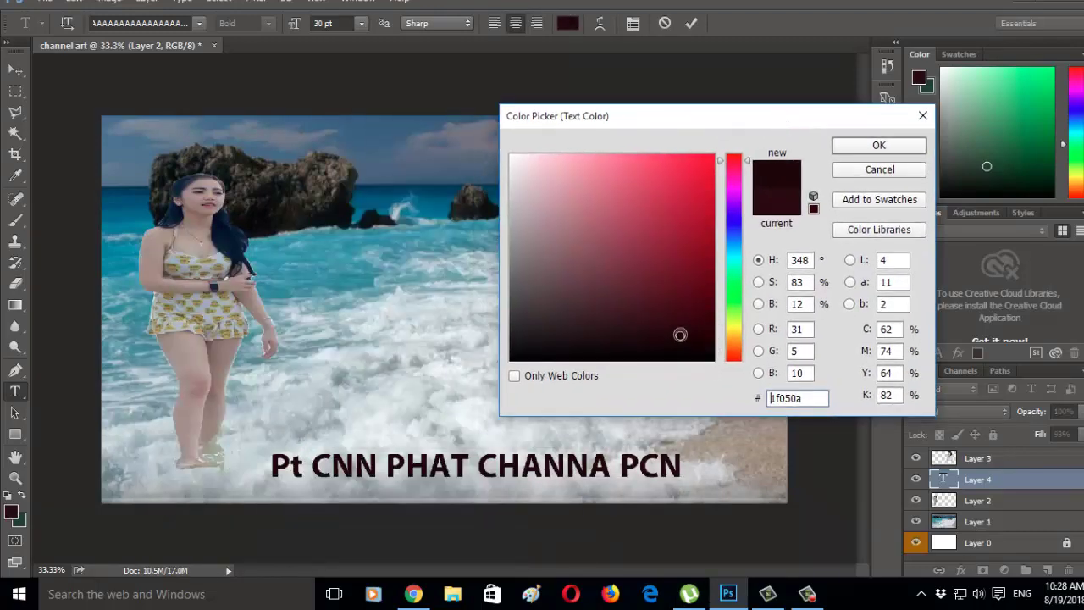
left_click(588, 326)
mouse_move(588, 327)
left_mouse_down()
mouse_move(642, 184)
mouse_move(607, 242)
mouse_move(549, 268)
mouse_move(670, 322)
mouse_move(604, 362)
mouse_move(597, 331)
left_mouse_up()
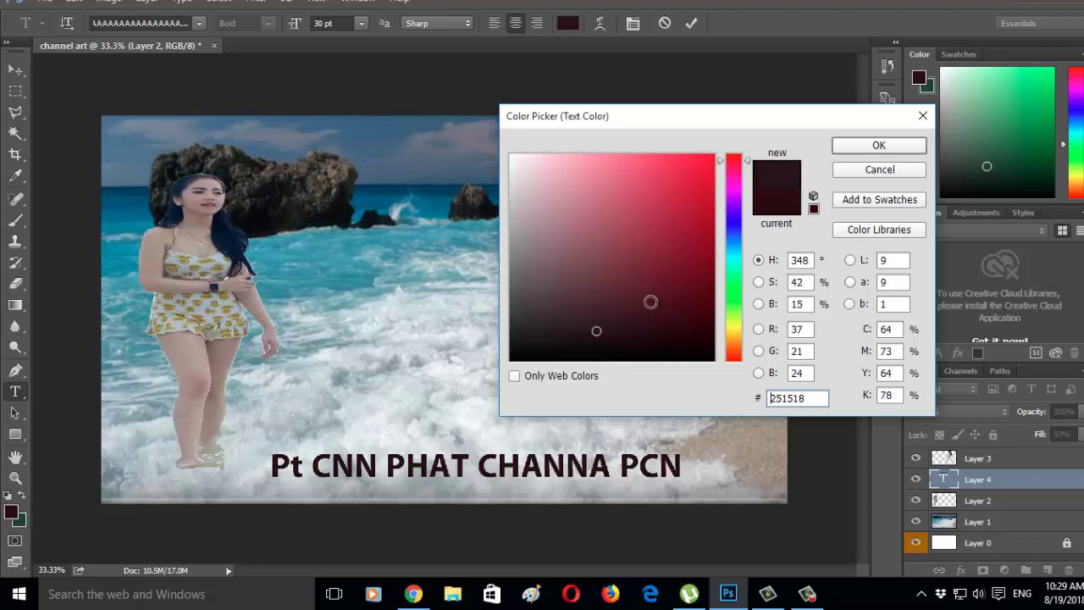
left_click(878, 144)
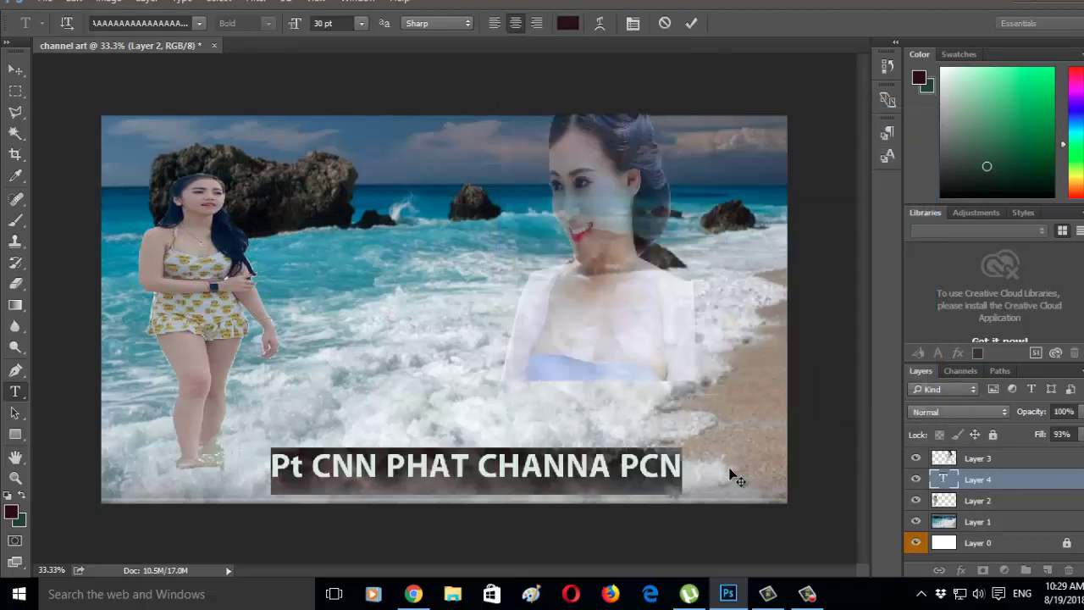
Step: Preview several preset styles on the title and settle on the gold Satin + Gradient Overlay style
key("ctrl+h")
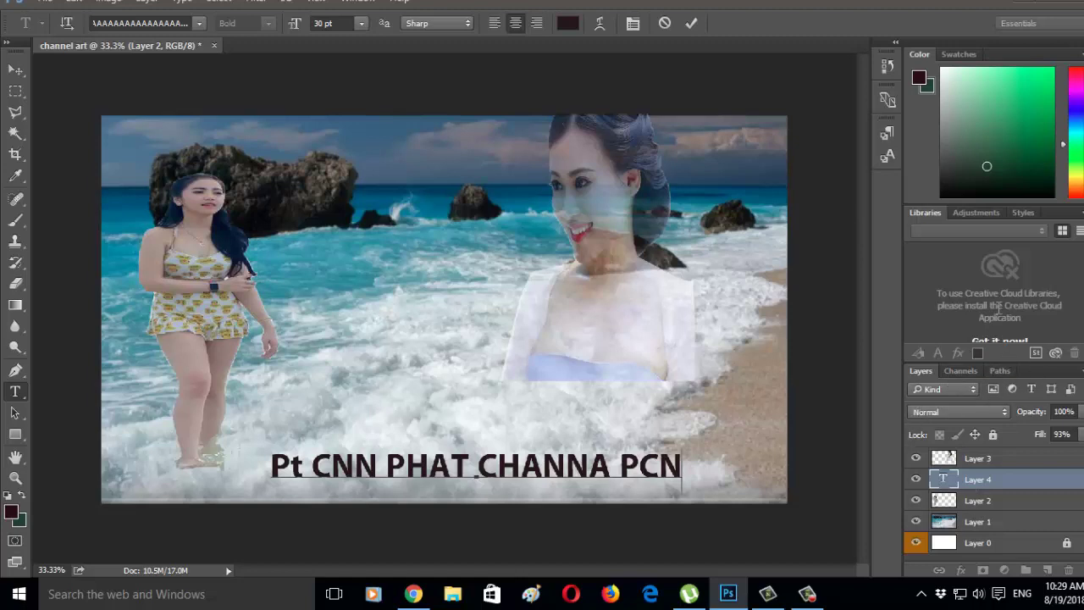
left_click(1021, 213)
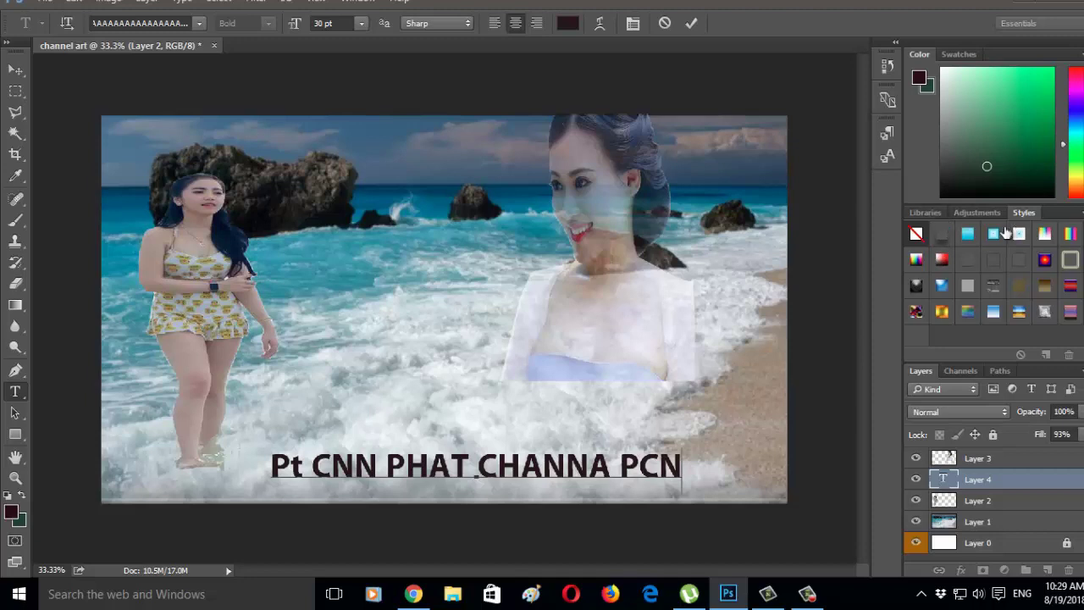
scroll(989, 323, "down", 1)
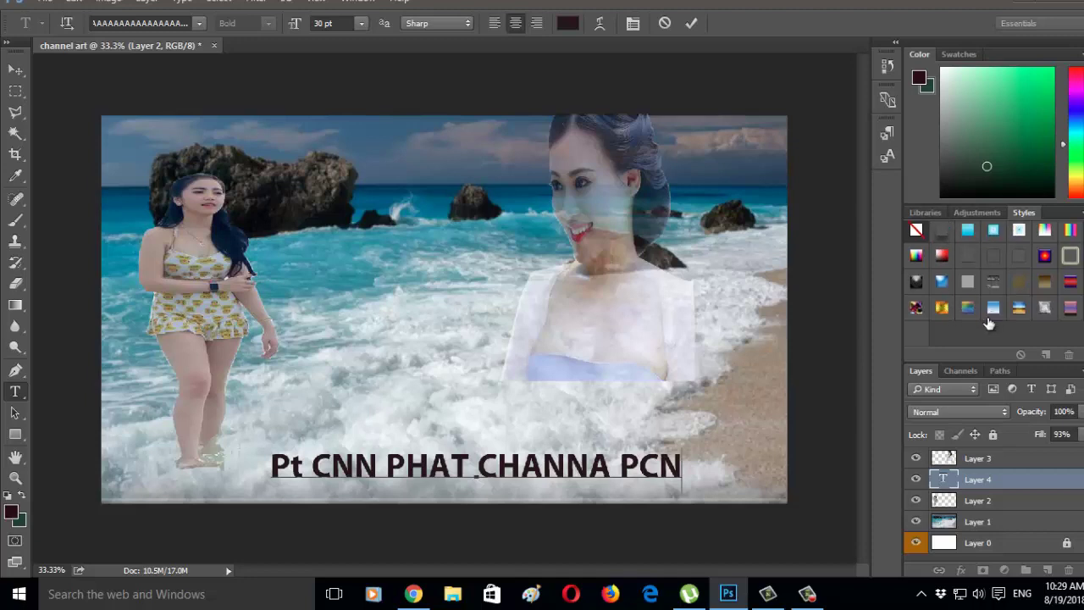
left_click(1071, 309)
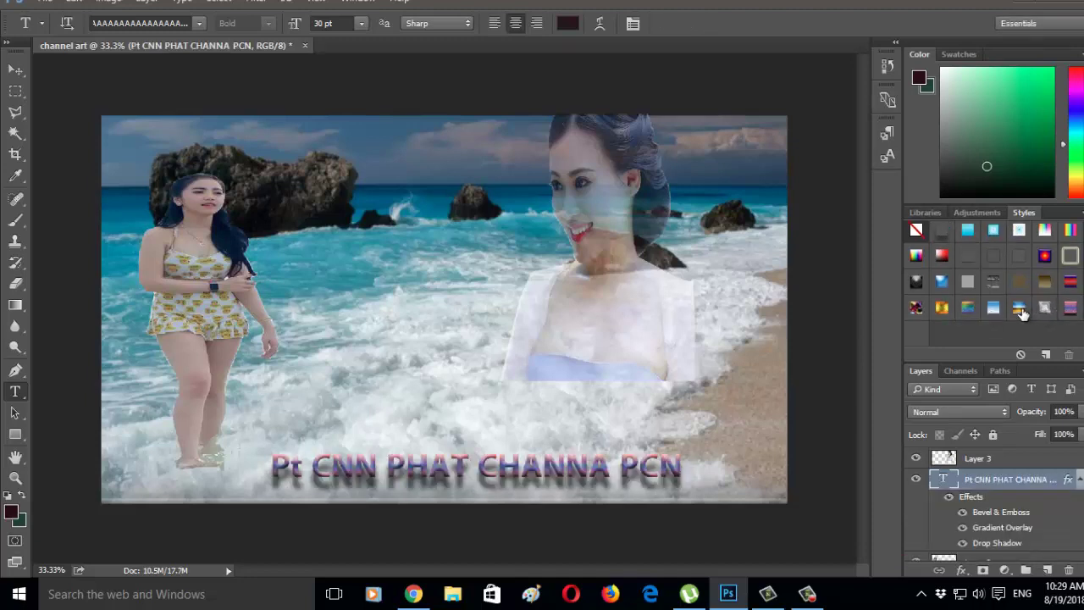
left_click(991, 310)
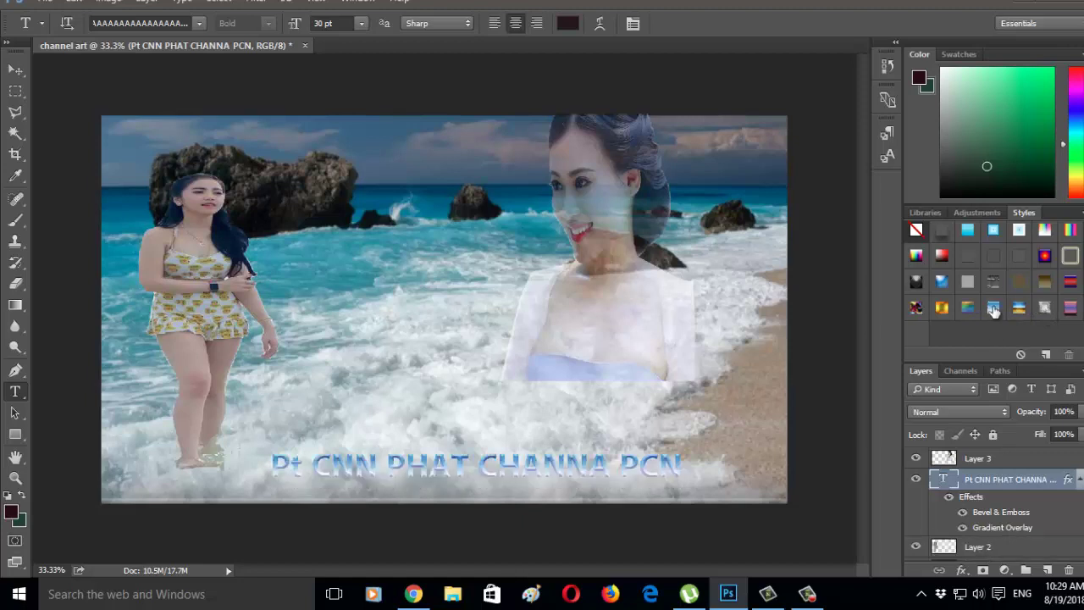
left_click(941, 307)
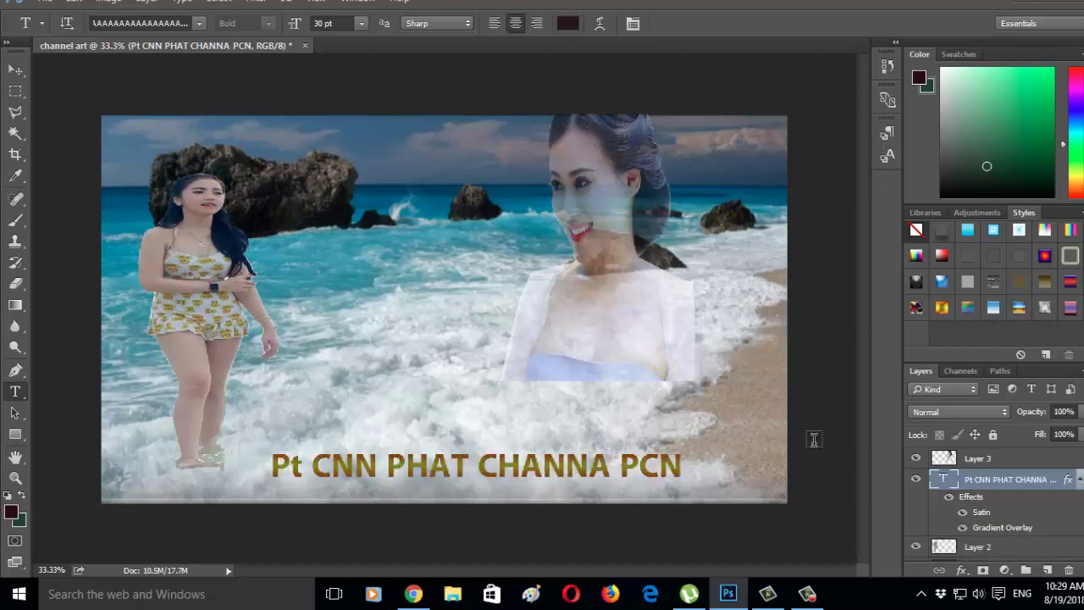
left_click(916, 306)
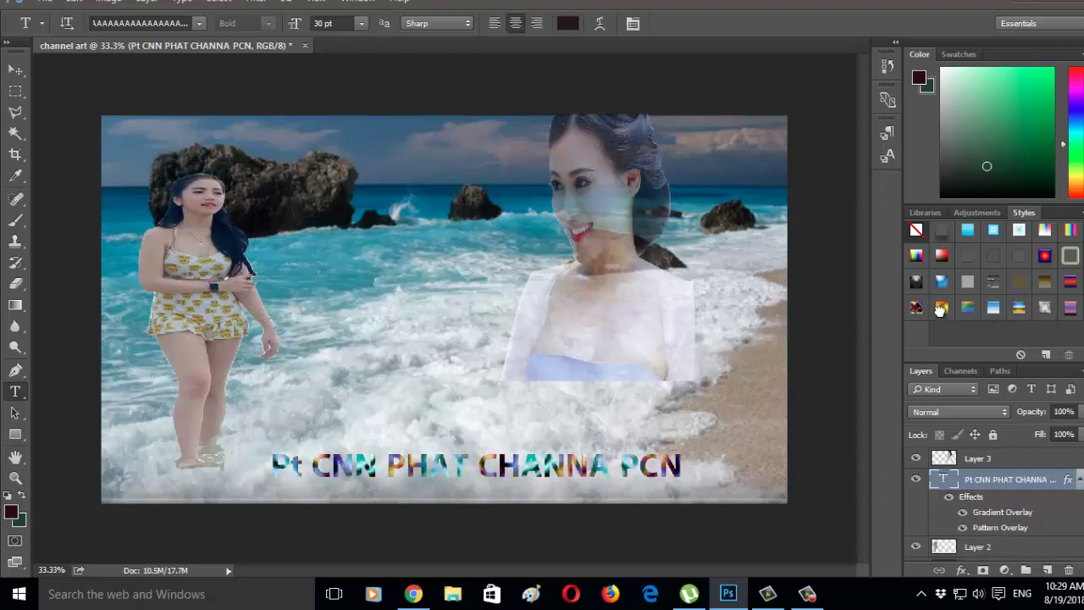
left_click(941, 307)
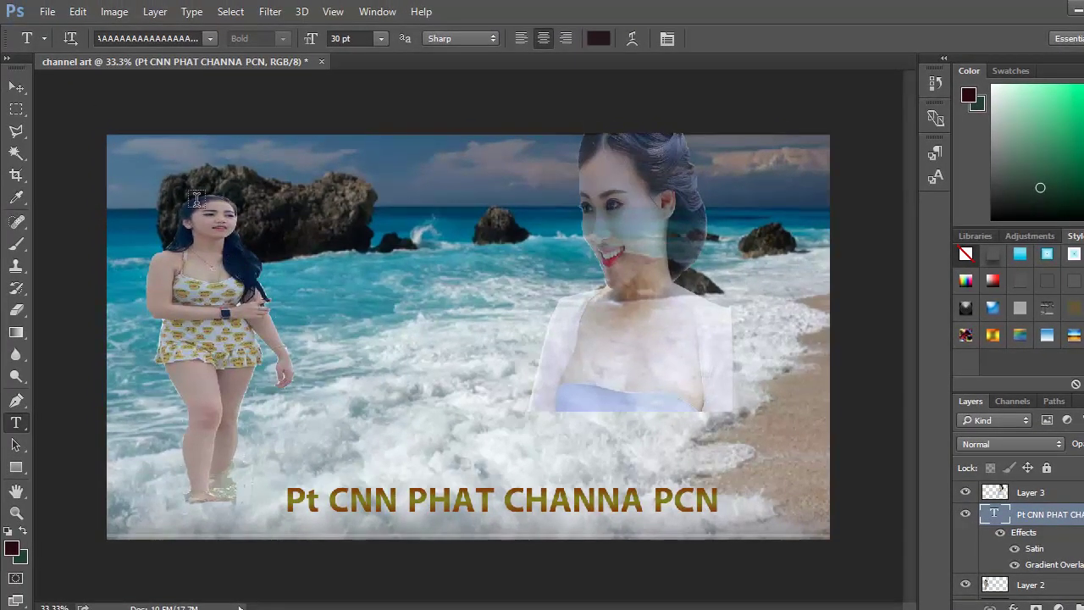
Step: Save the design as a JPEG named 'channel art' on the Desktop
left_click(48, 10)
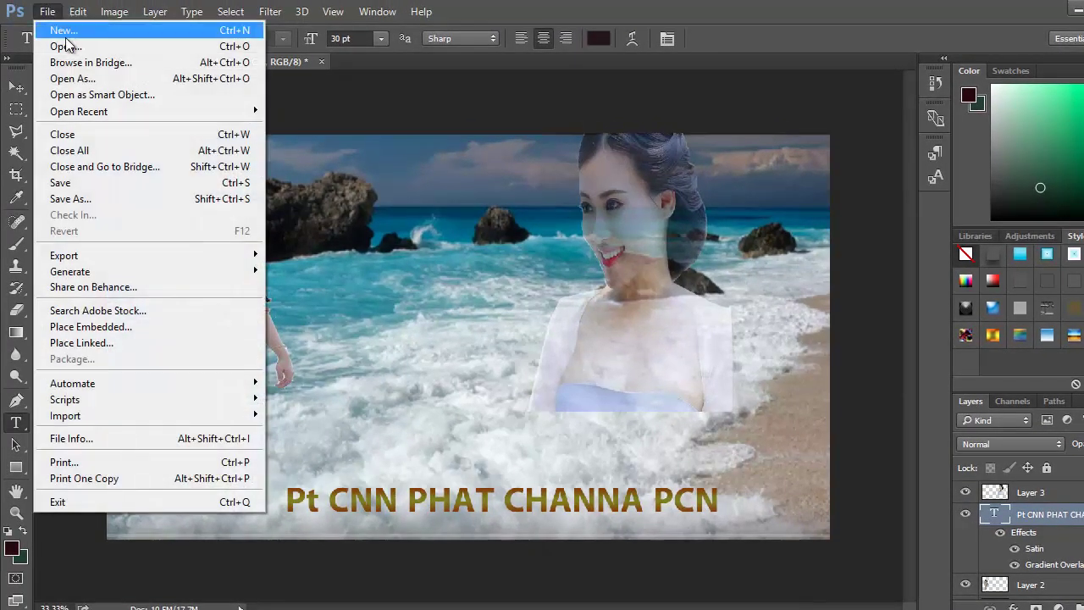
left_click(125, 193)
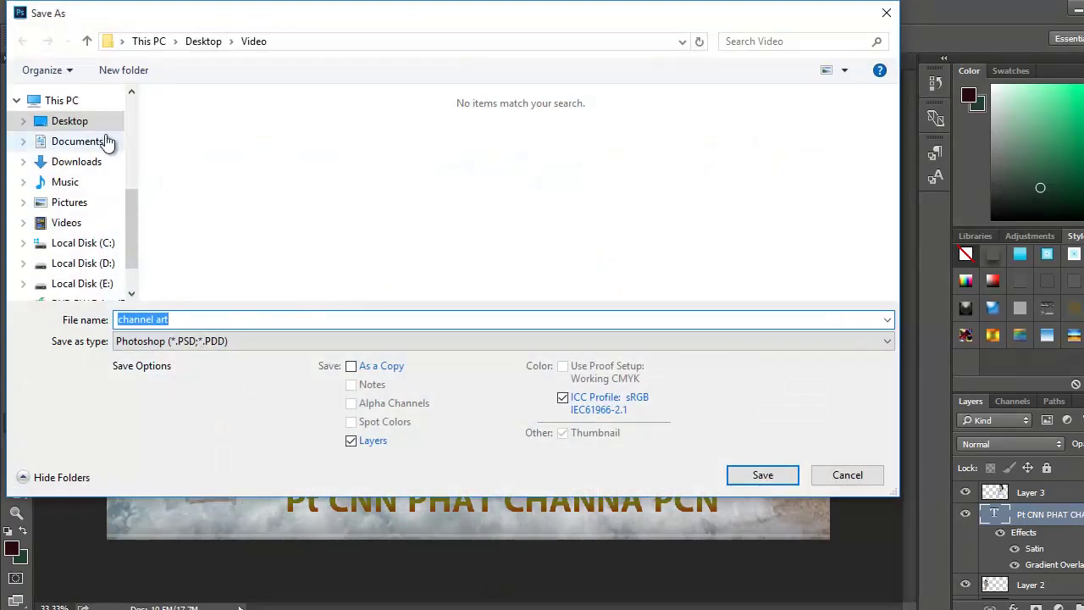
left_click(103, 118)
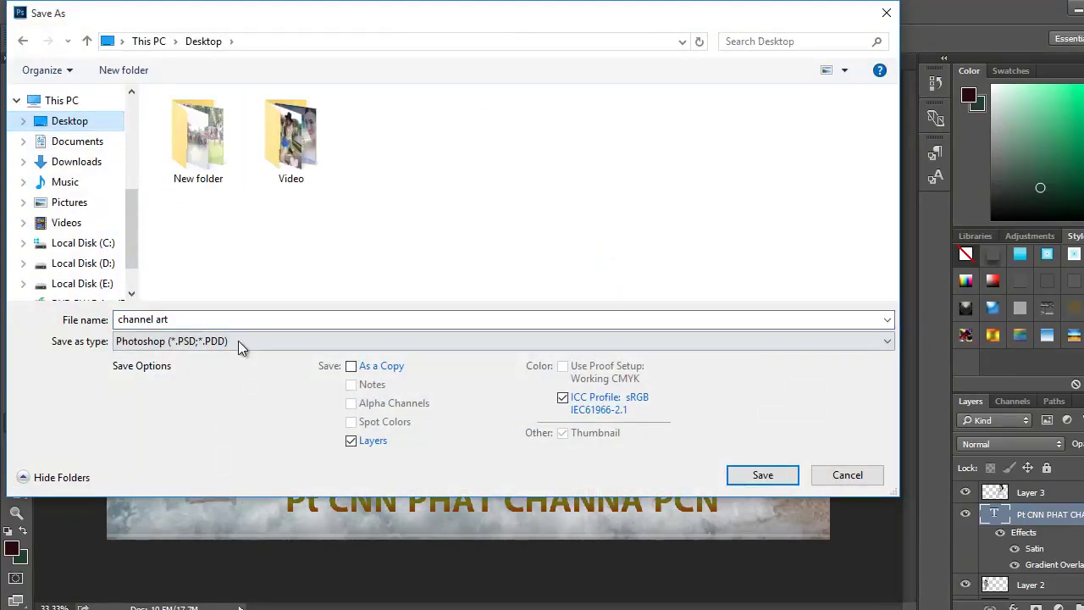
left_click(524, 344)
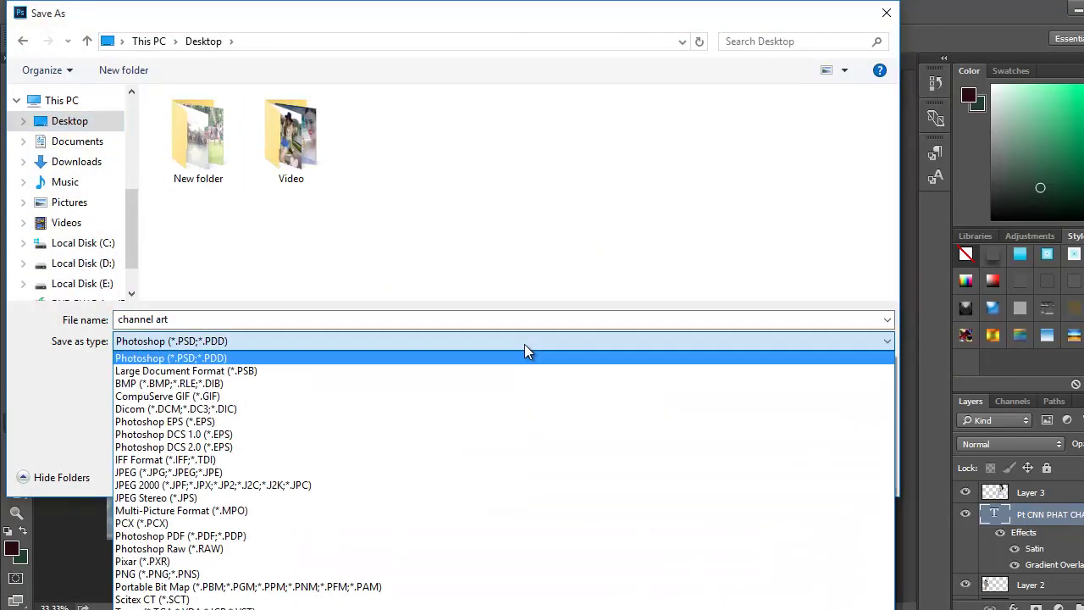
left_click(288, 471)
left_click(762, 475)
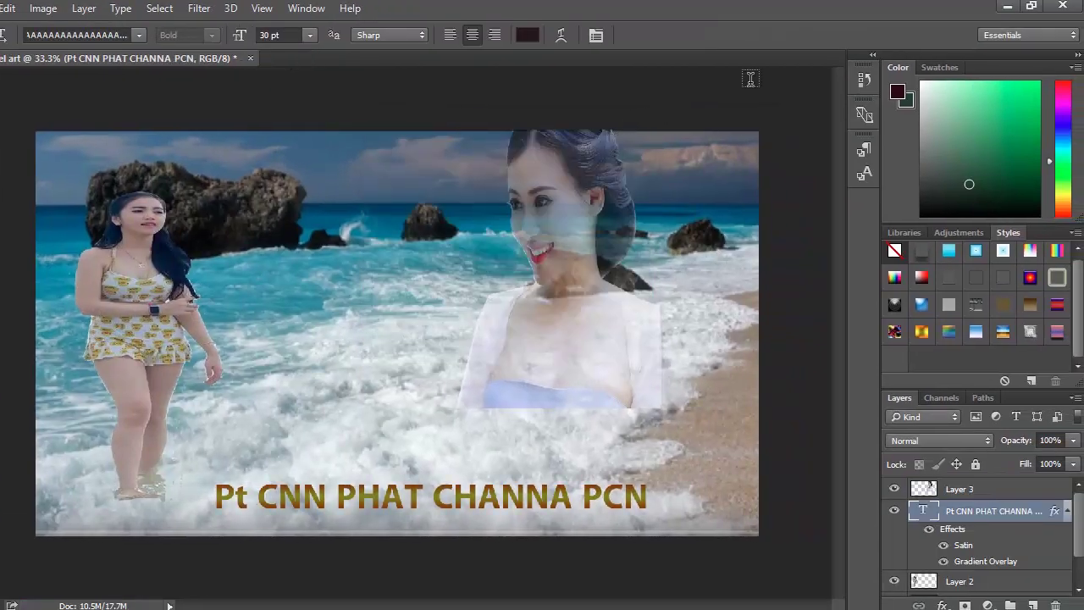
Step: Quit Photoshop without saving the layered file and refresh the desktop
key("ctrl+q")
left_click(472, 254)
right_click(480, 89)
left_click(559, 141)
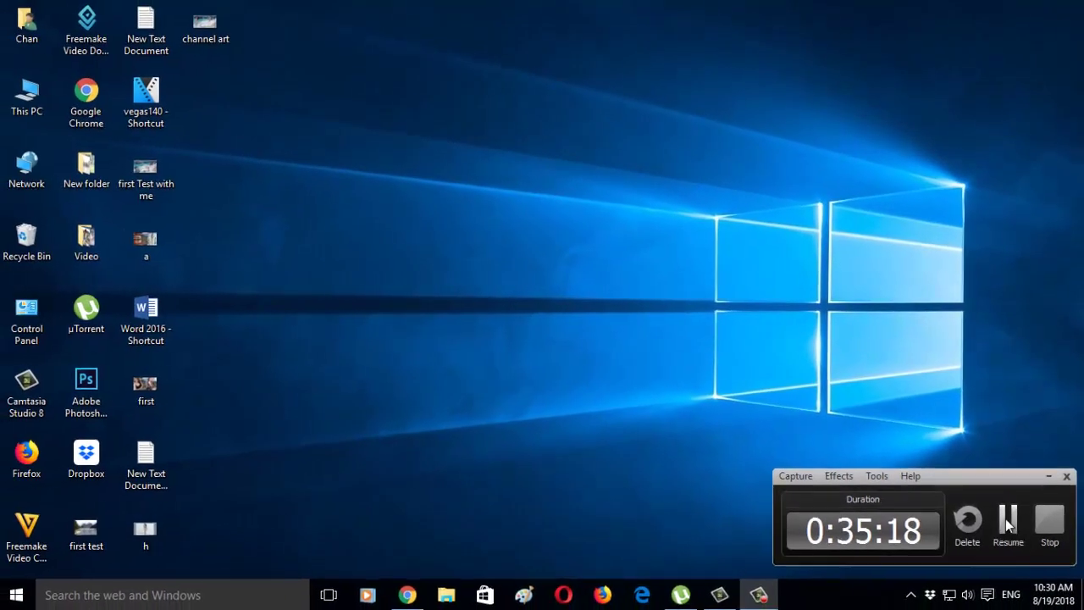
Step: Preview the 'channel art' image in Windows Photos, then close the viewer
double_click(207, 28)
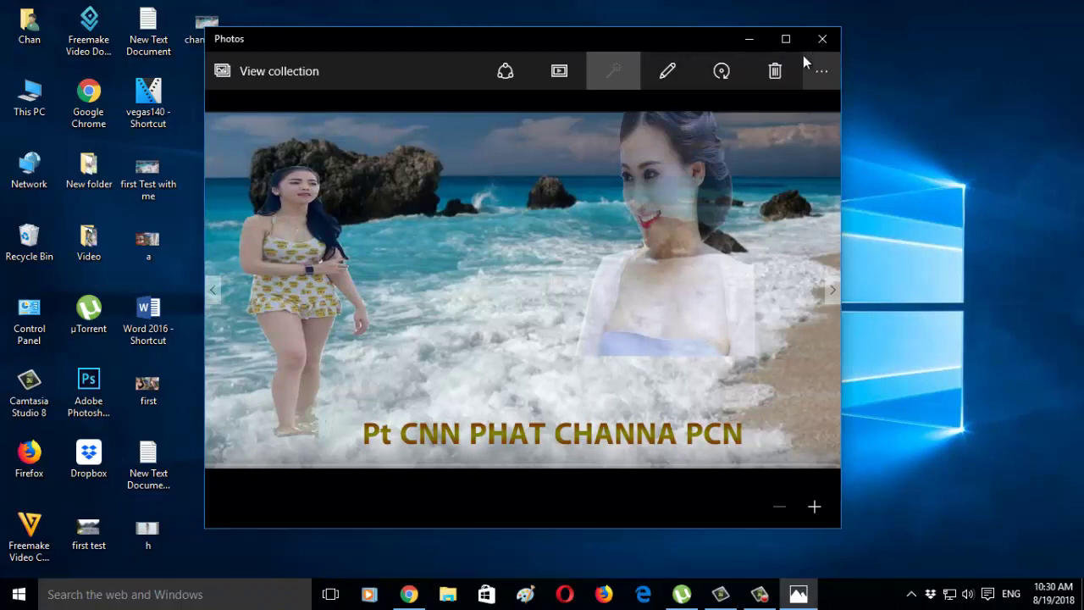
left_click(823, 39)
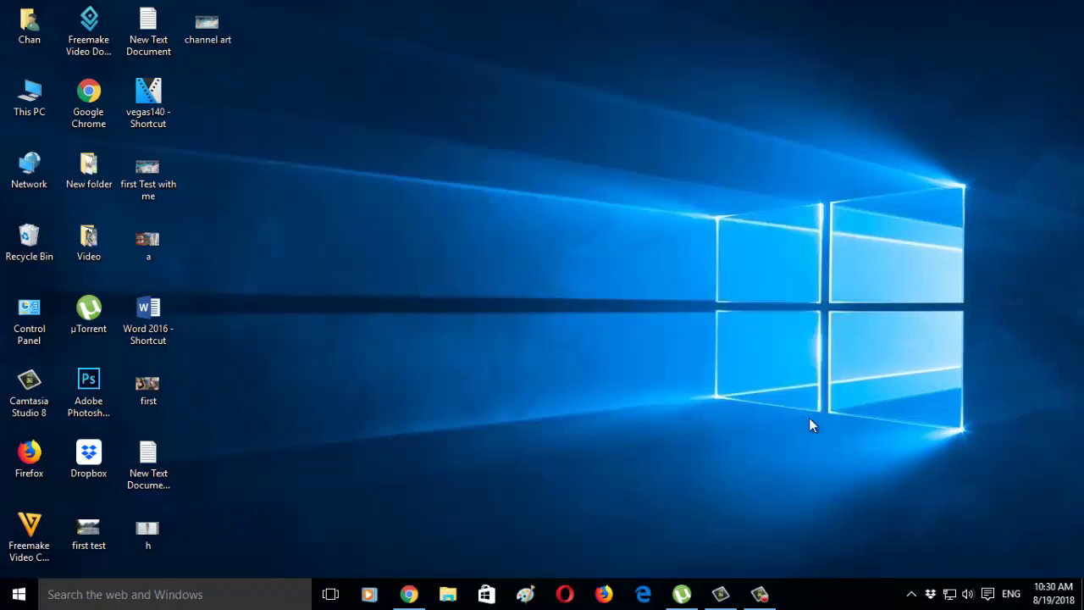
left_click(760, 594)
left_click(1008, 525)
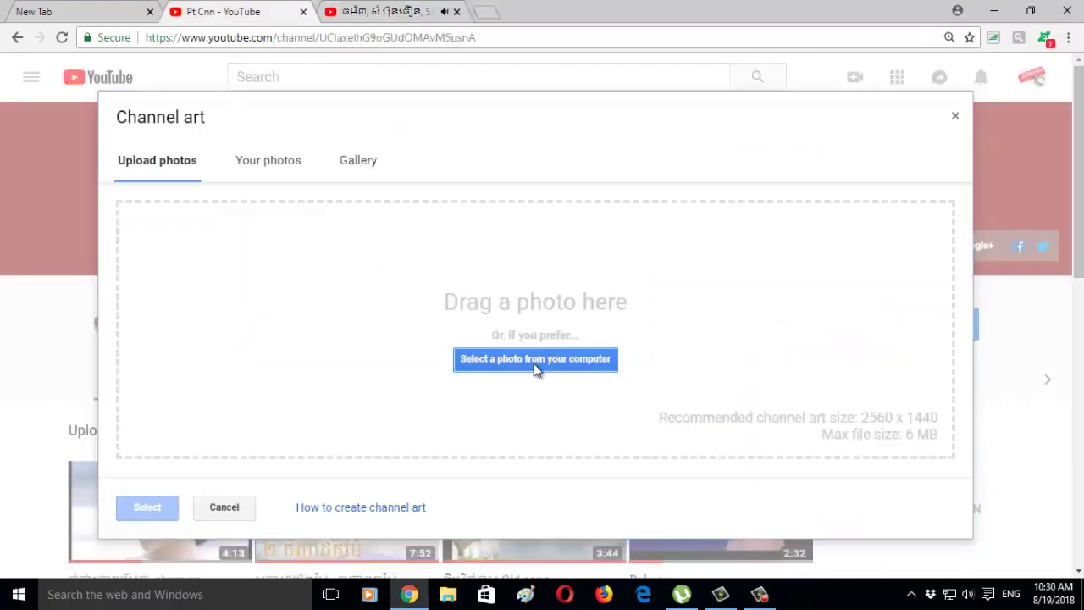
Step: Upload 'channel art' from the Desktop into YouTube's Channel art dialog
left_click(536, 362)
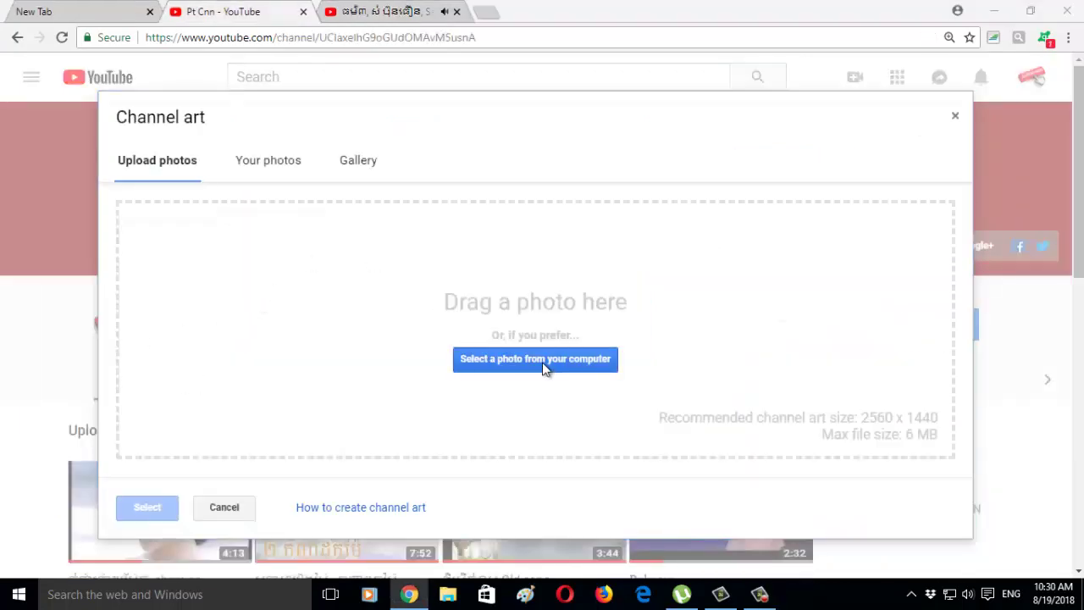
left_click(68, 113)
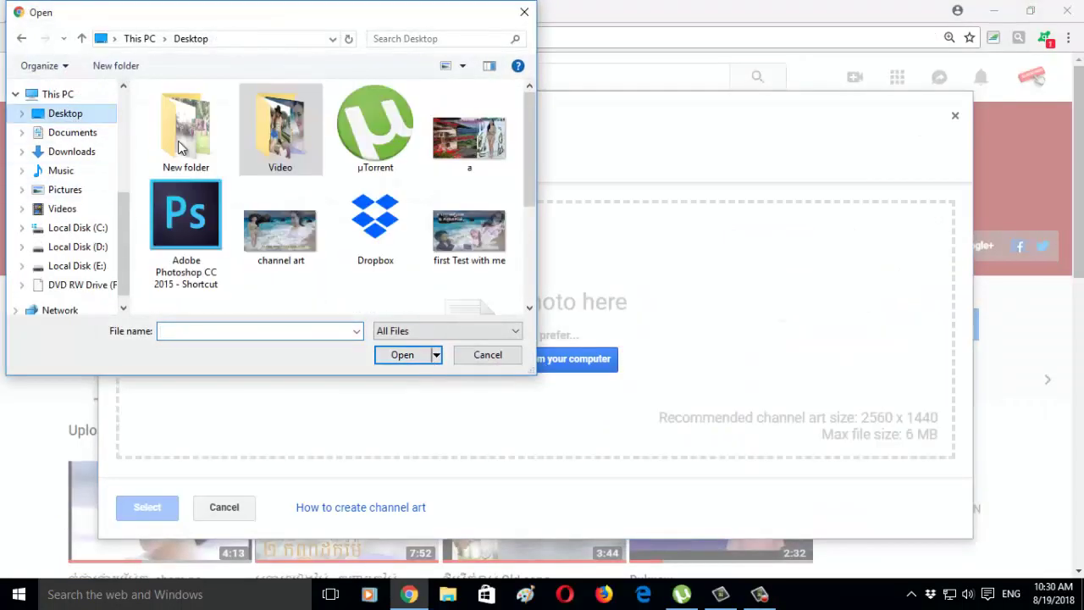
scroll(460, 201, "down", 2)
scroll(464, 200, "up", 2)
scroll(465, 201, "down", 1)
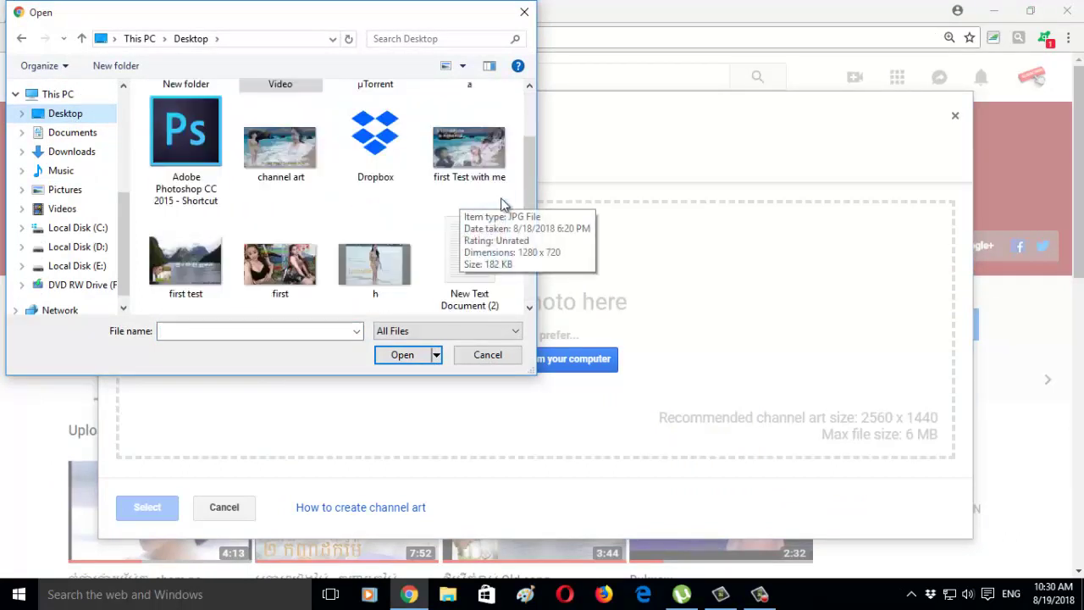
scroll(449, 229, "down", 1)
scroll(446, 246, "up", 2)
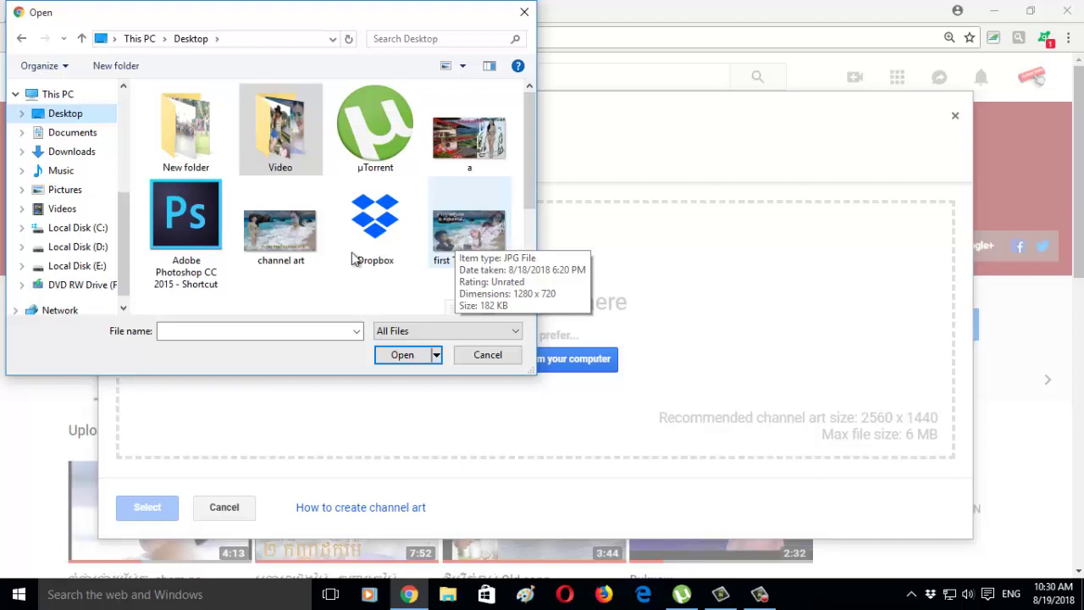
left_click(468, 229)
left_click(402, 354)
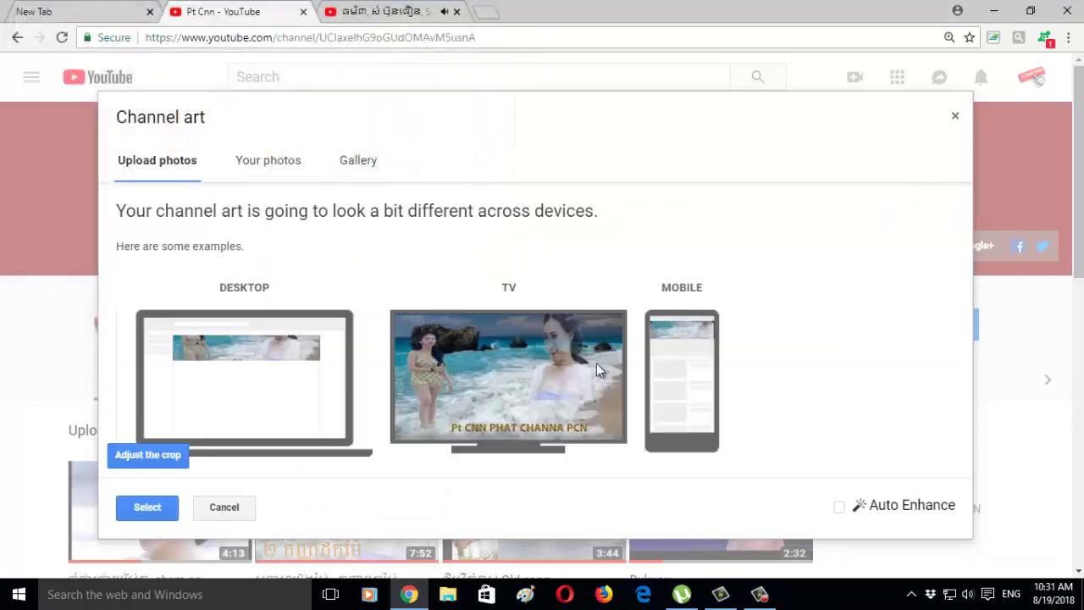
Step: Apply the beach image as channel art and check it on the Videos, Playlists and Home tabs
left_click(146, 512)
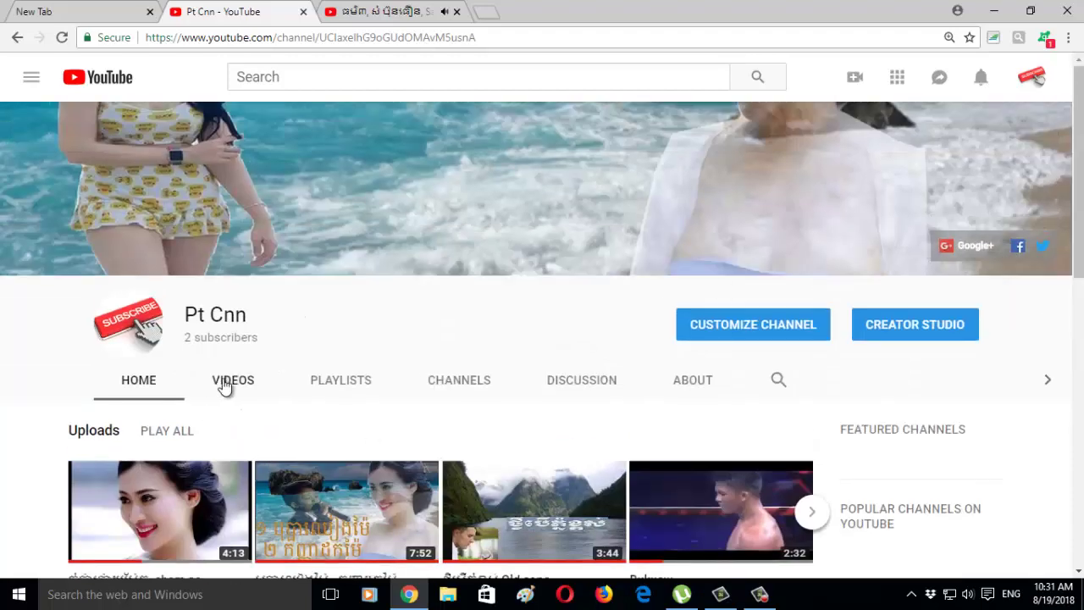
left_click(224, 383)
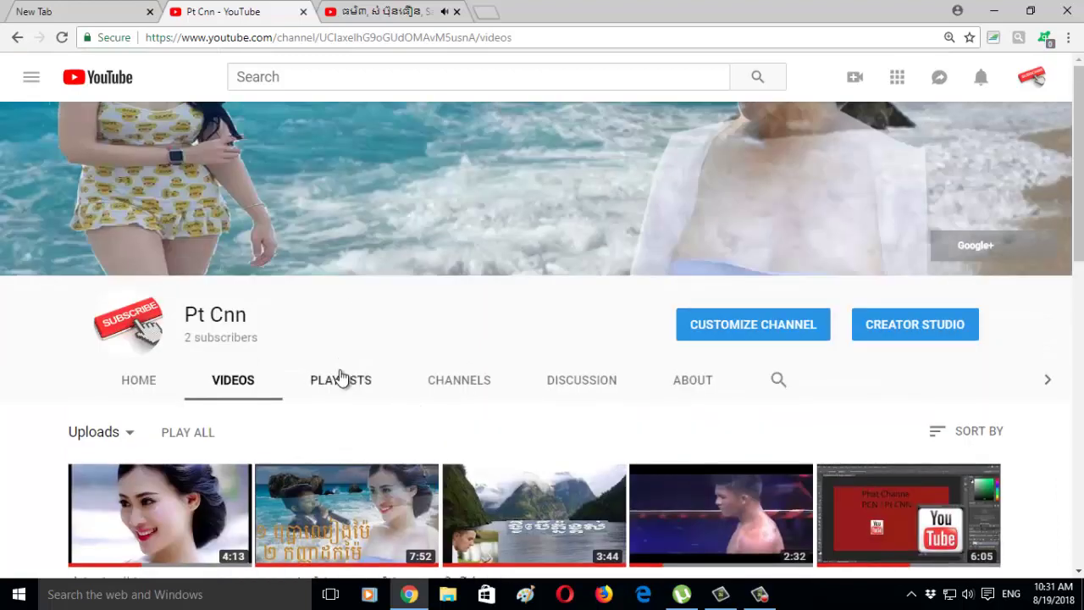
left_click(339, 379)
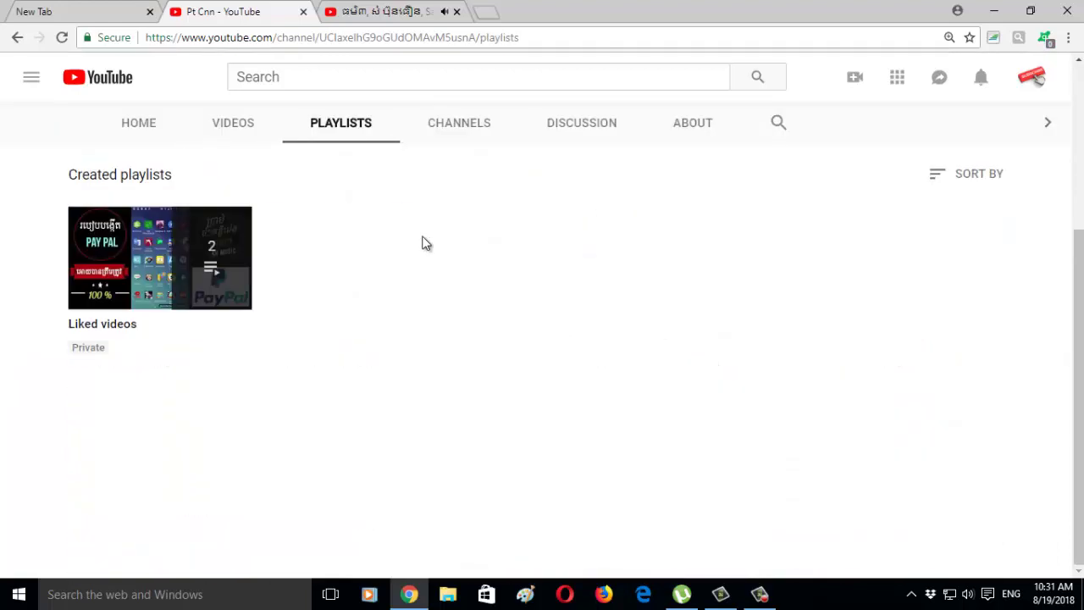
left_click(146, 127)
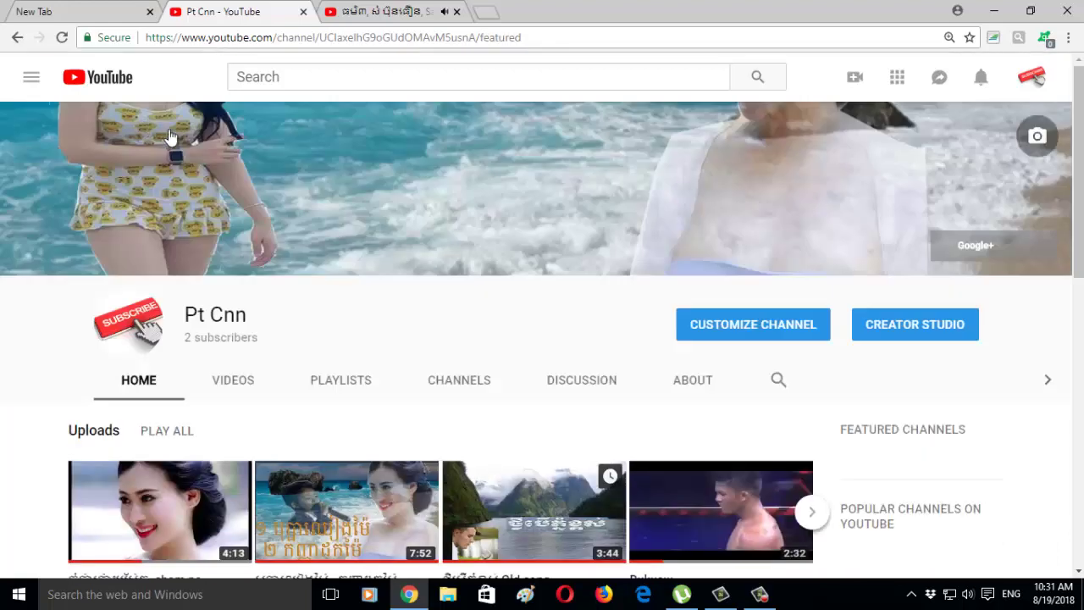
scroll(569, 435, "down", 2)
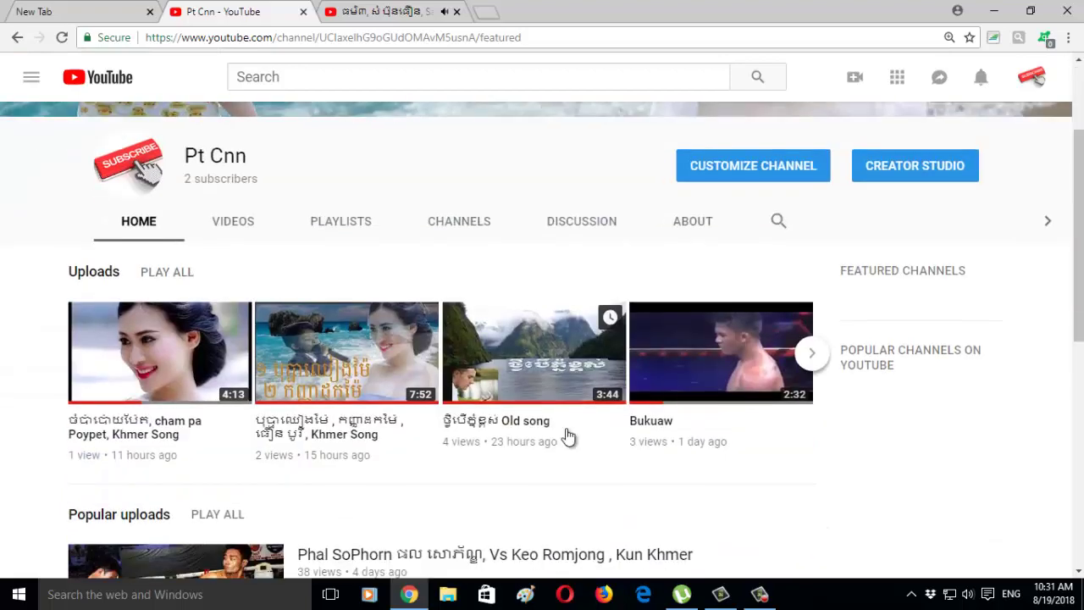
scroll(568, 434, "up", 2)
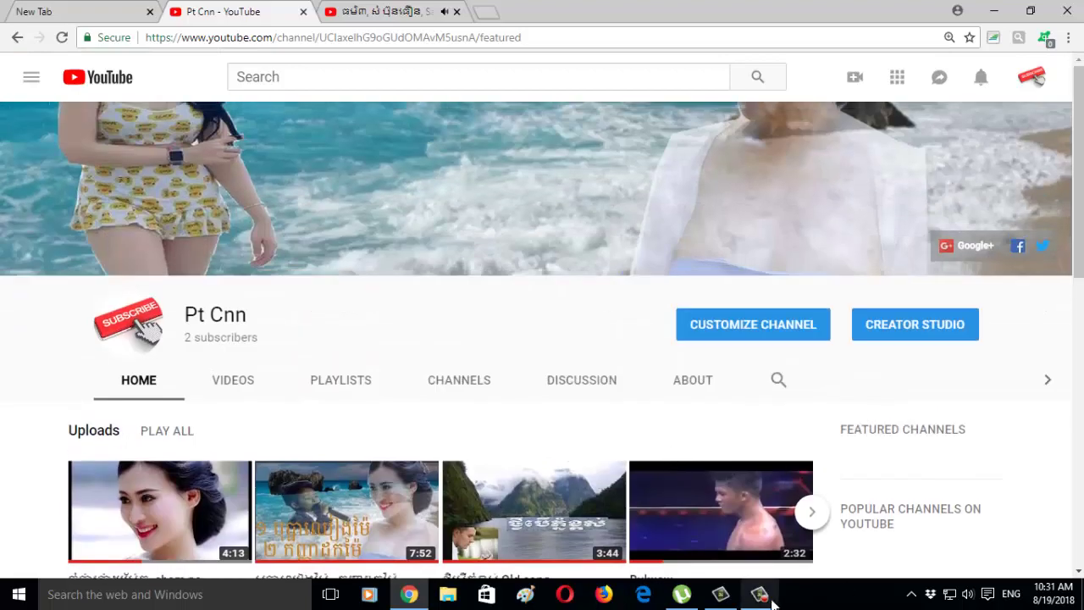